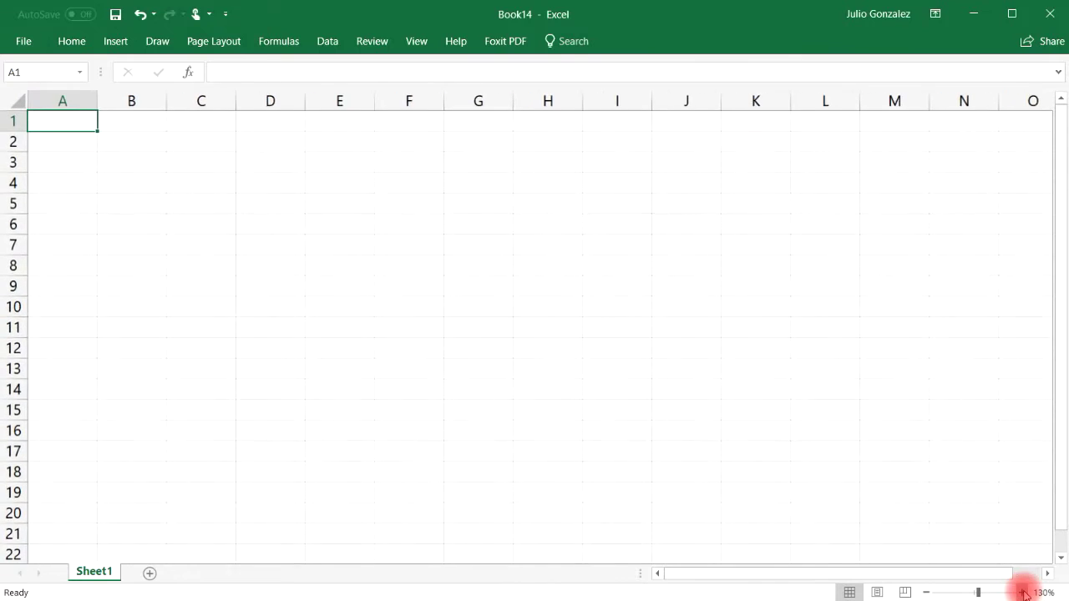
Enter a first name in cell A1 and copy it down the column to A12 with AutoFill
left_click(1023, 593)
left_click(1023, 593)
left_click(1023, 593)
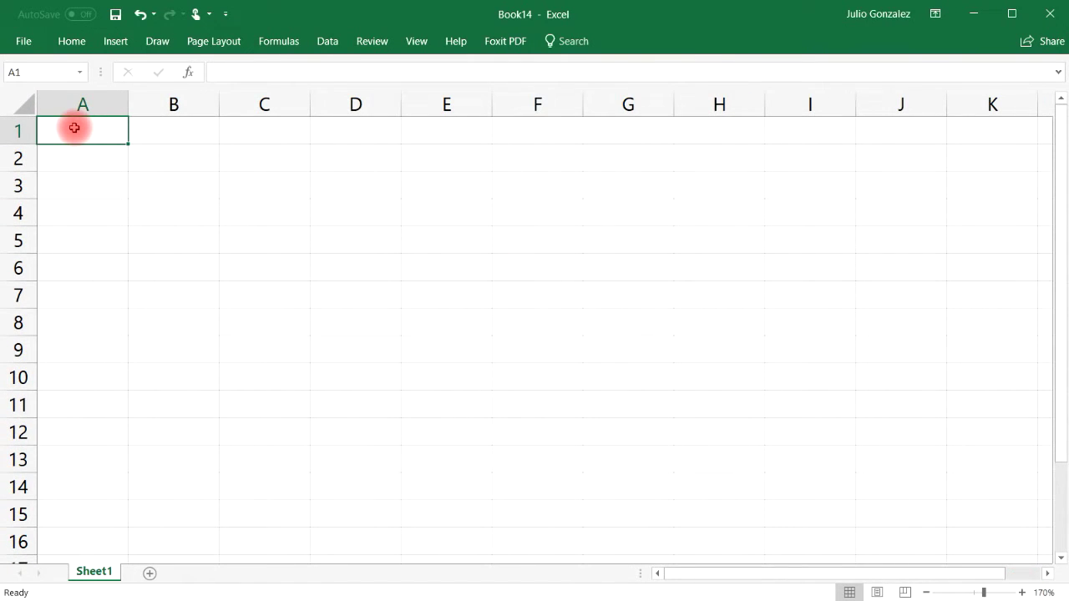
type("John")
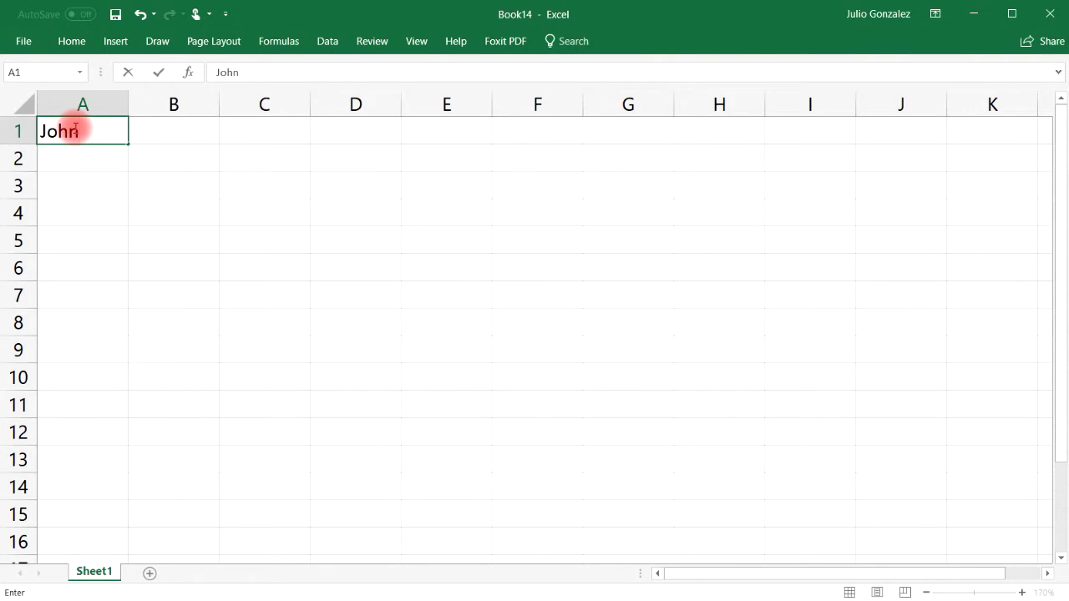
key("Return")
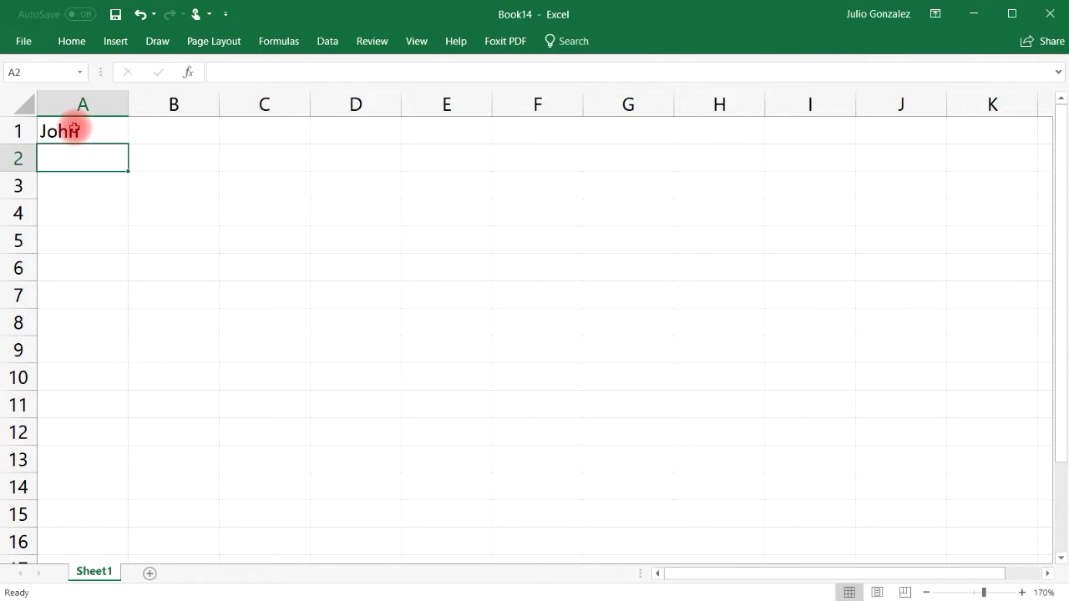
left_click(74, 129)
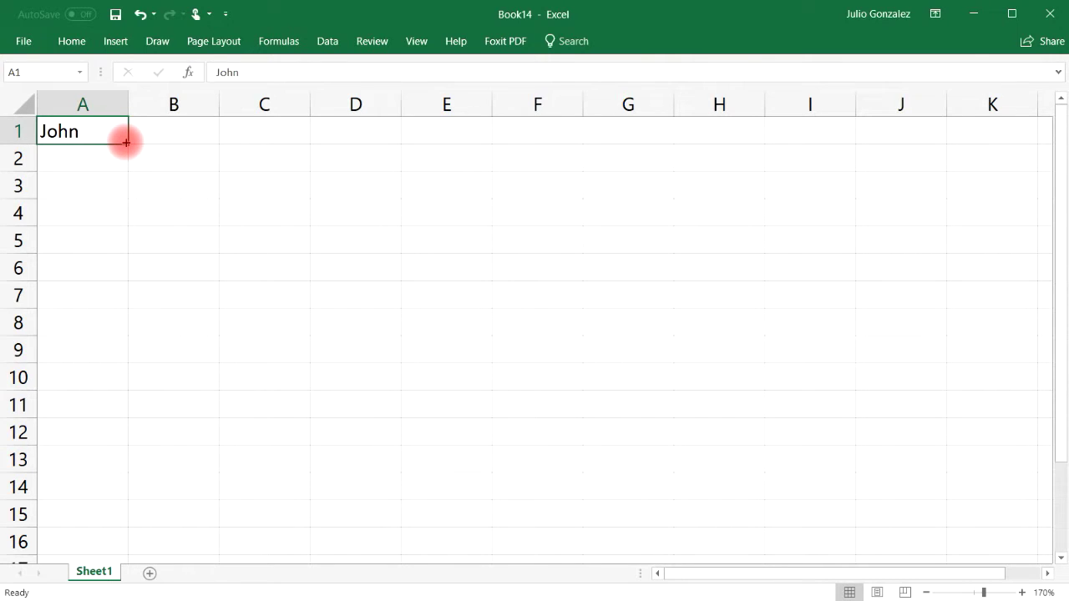
left_click_drag(126, 142, 113, 437)
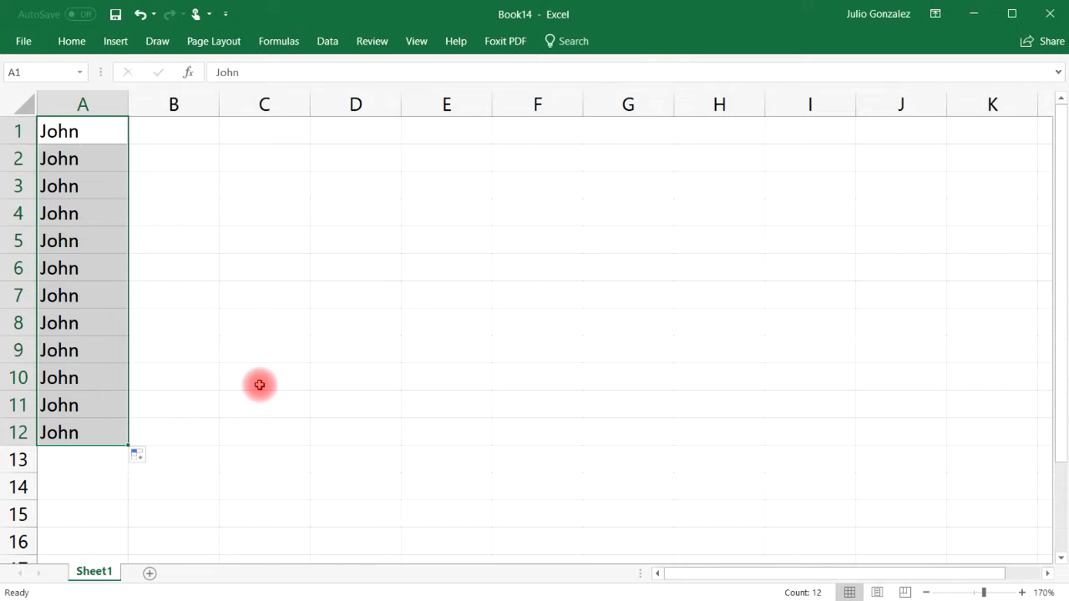
Enter 5 in cell B1 and copy it down the column to B12 with AutoFill
left_click(173, 126)
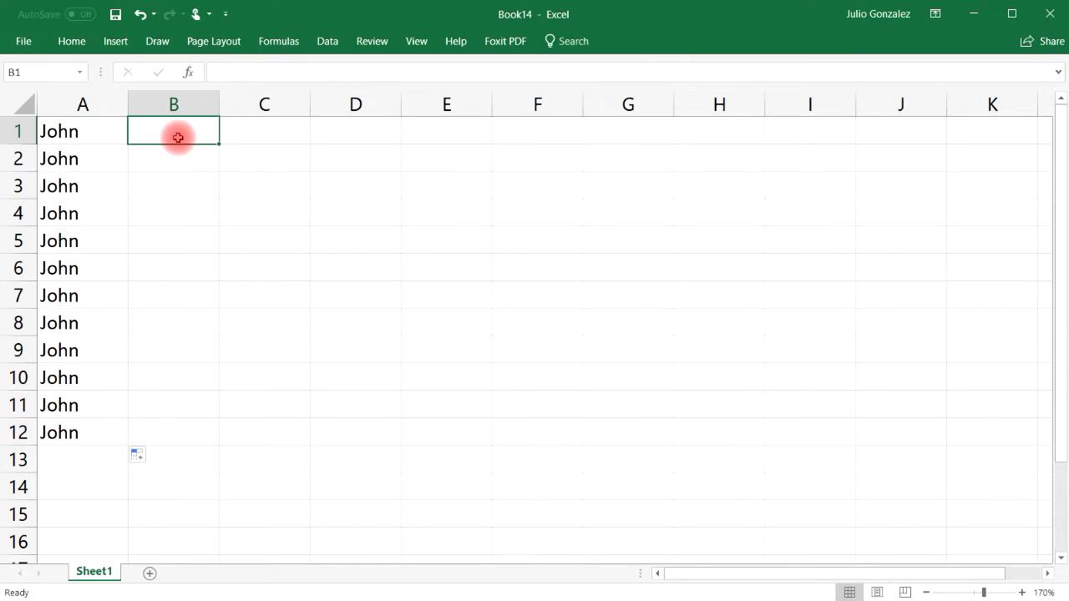
type("5")
key("Return")
left_click(207, 131)
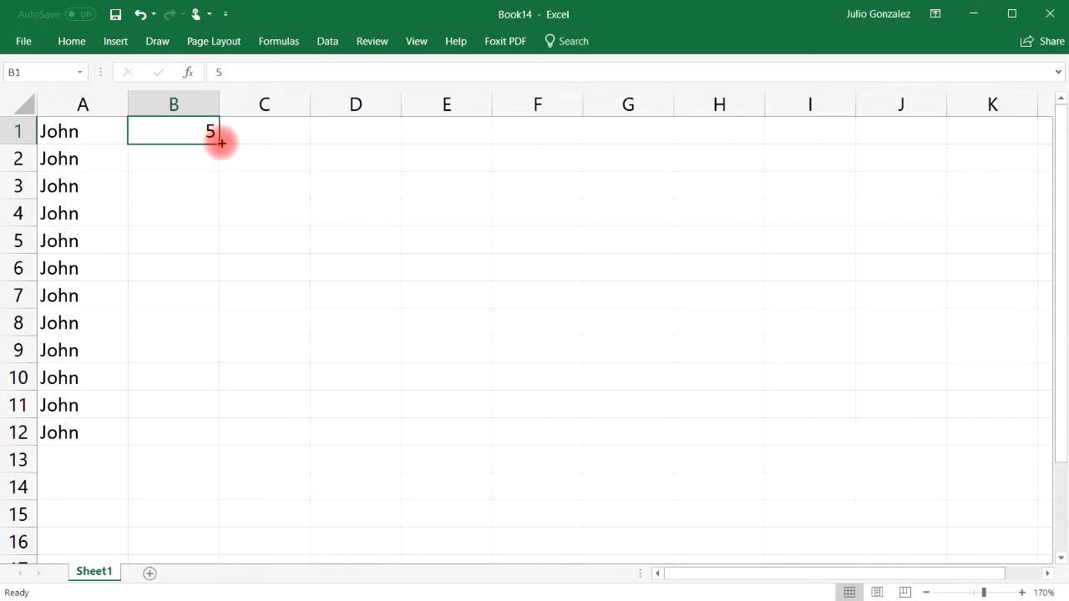
left_click_drag(218, 141, 192, 445)
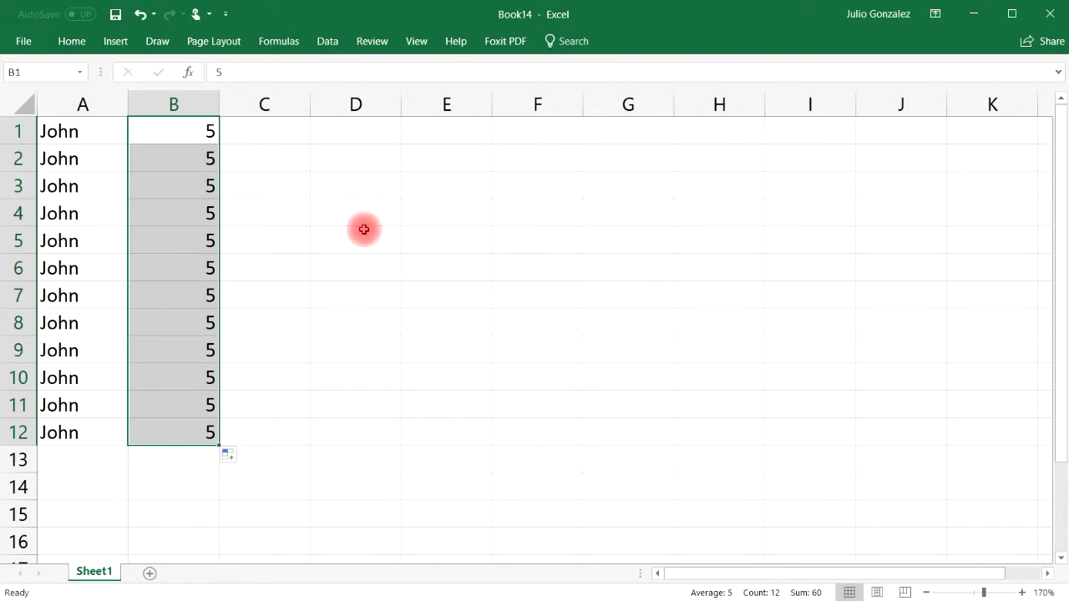
Enter 3 in cell C2 and copy it across row 2 to J2 with AutoFill
left_click(263, 153)
type("3")
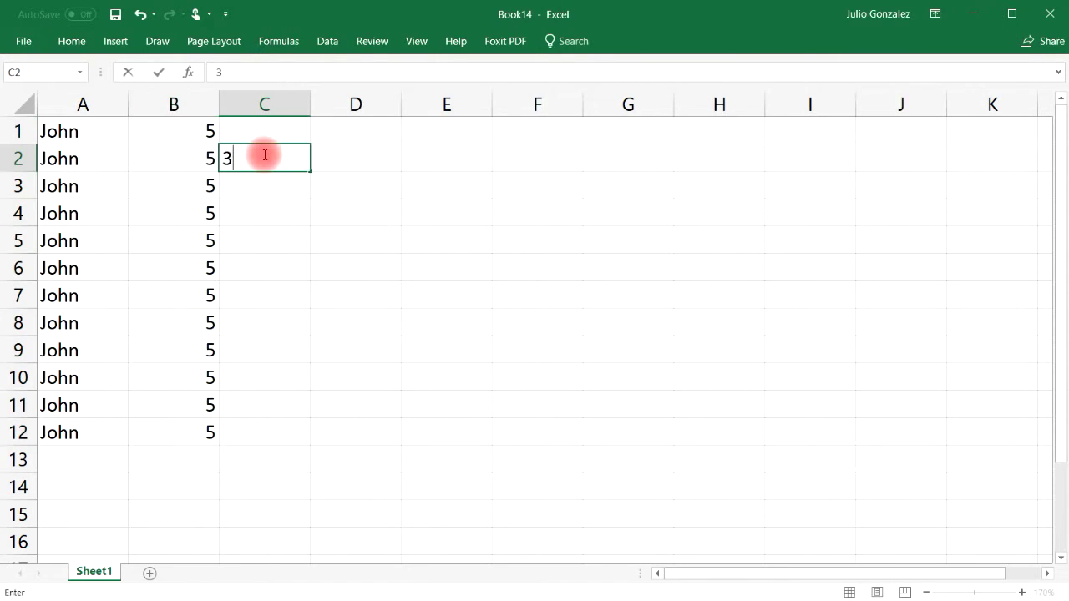
key("Return")
left_click(279, 157)
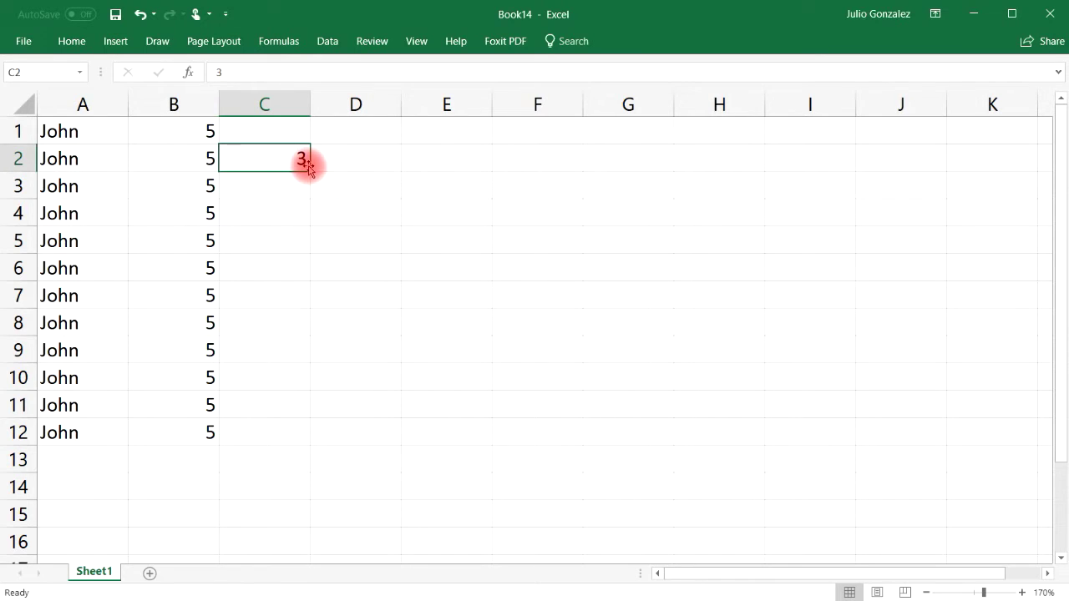
left_click_drag(309, 170, 919, 162)
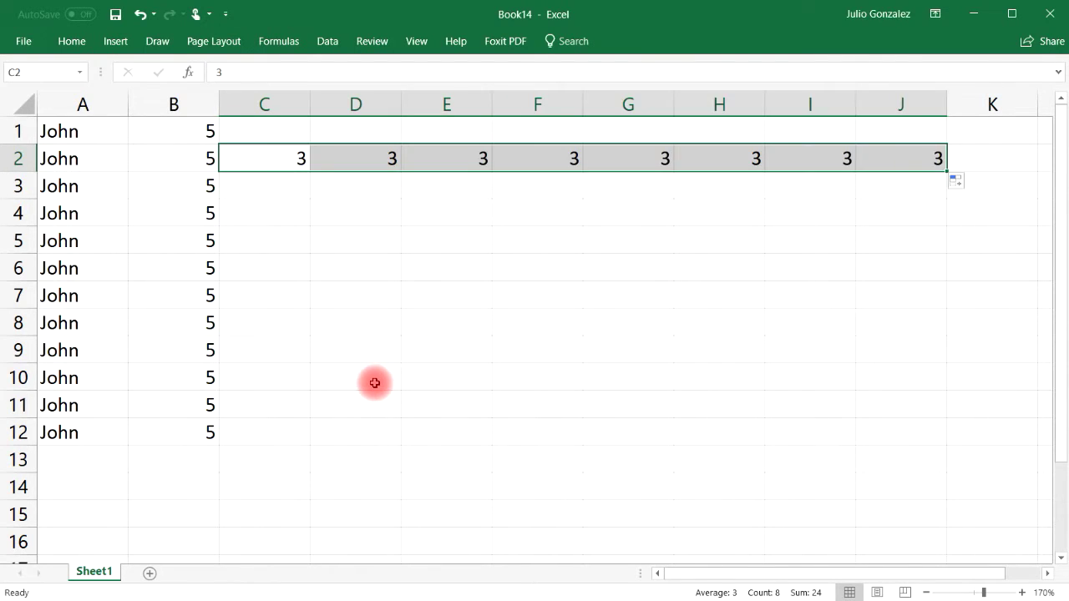
Clear all contents of the range A1:K12
left_click(376, 380)
left_click_drag(52, 132, 952, 432)
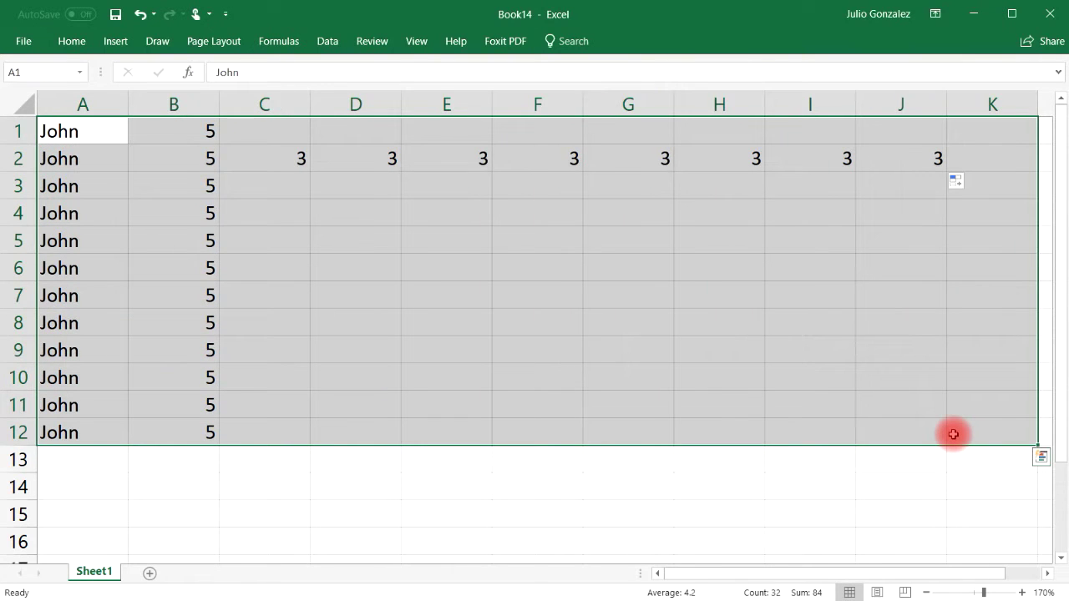
key("Delete")
left_click(76, 303)
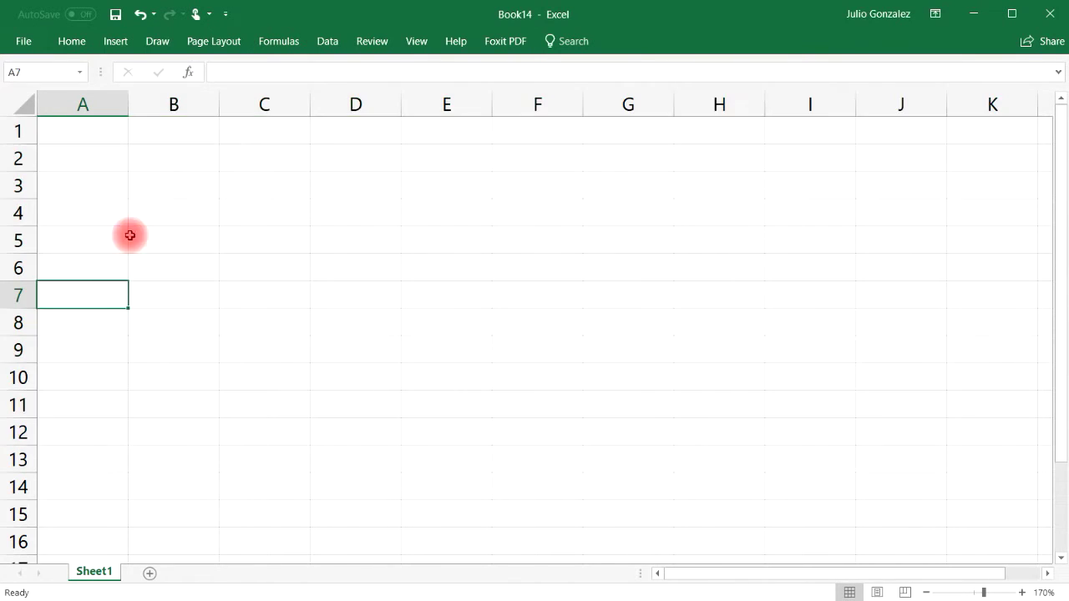
Enter the starting values 1 in cell A1 and 2 in cell A2
left_click(100, 127)
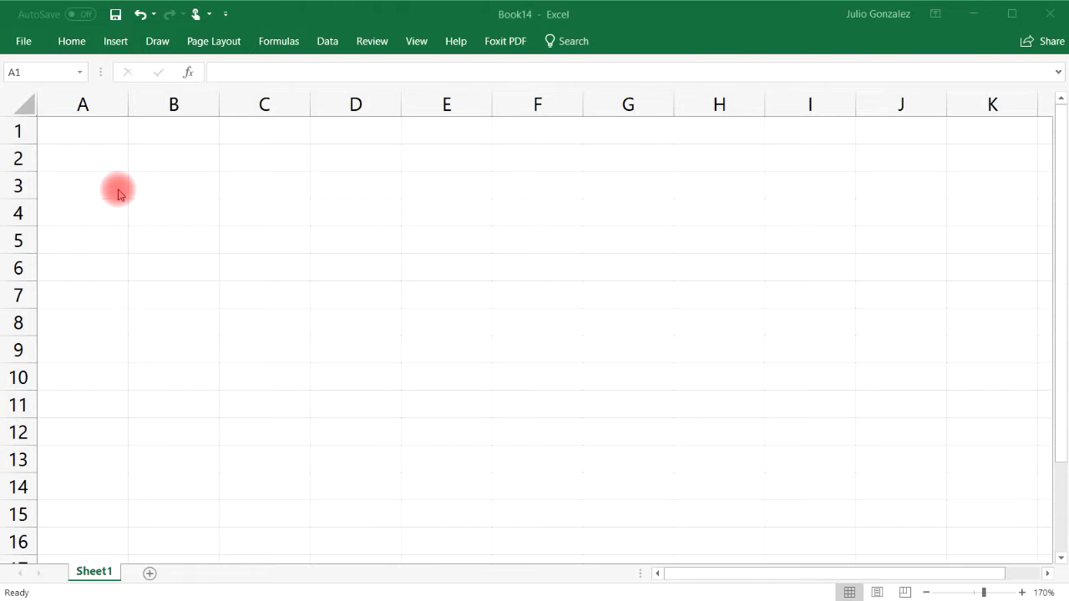
left_click(91, 135)
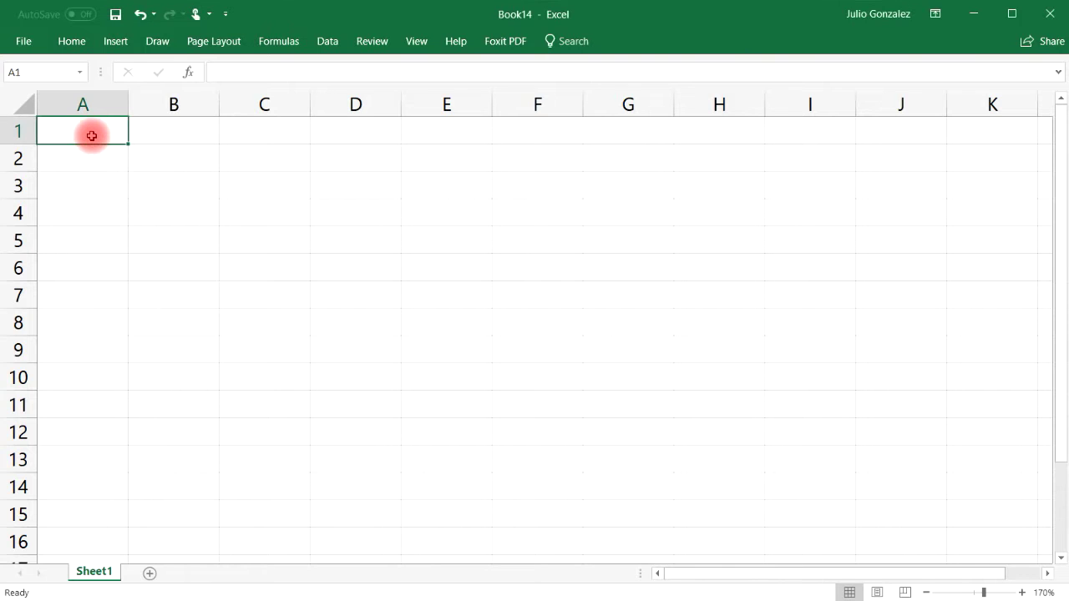
type("1")
left_click(112, 159)
type("2")
left_click(112, 184)
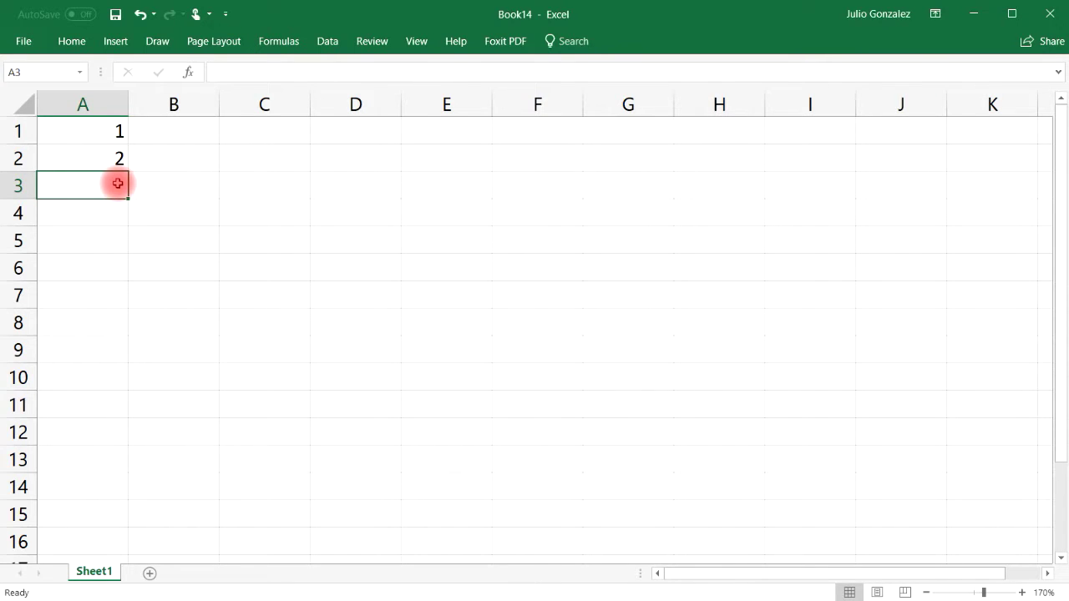
Extend the number series from A1:A2 down column A to A13 with AutoFill
left_click(115, 129)
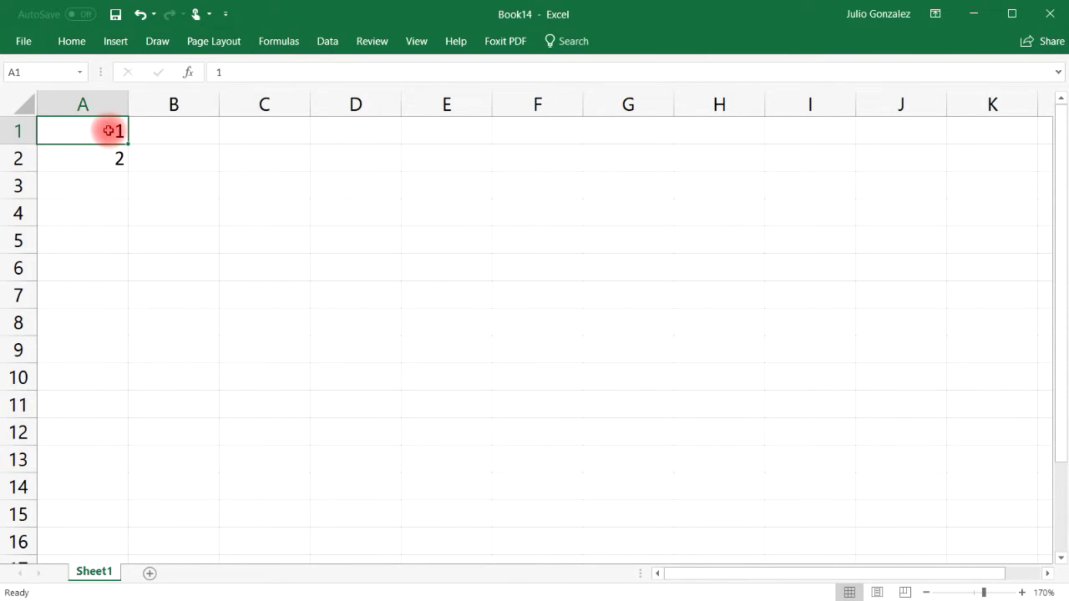
left_click(100, 150, "shift")
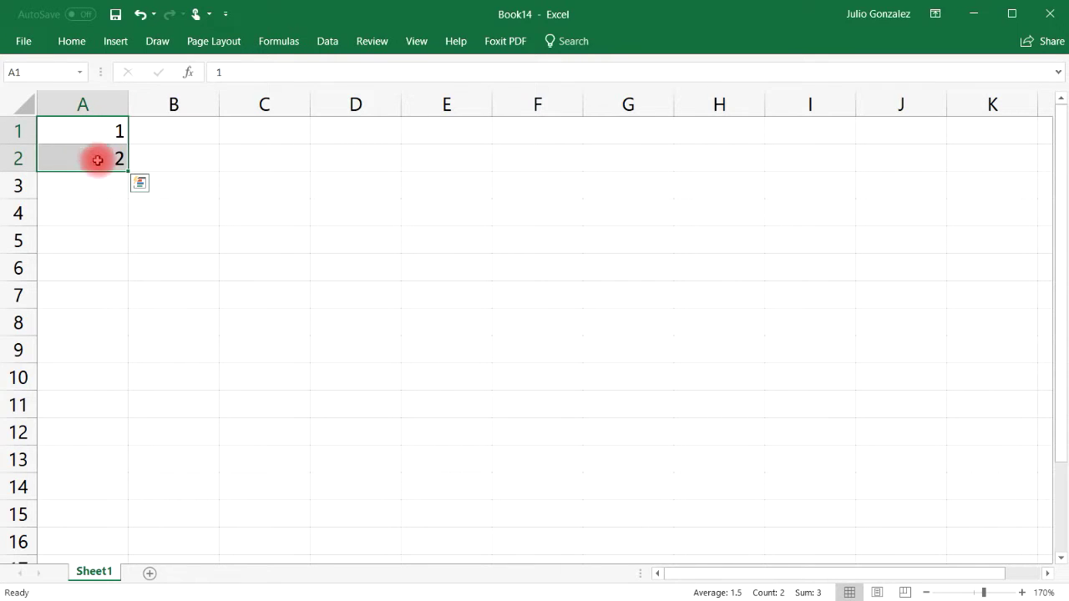
left_click_drag(125, 170, 120, 250)
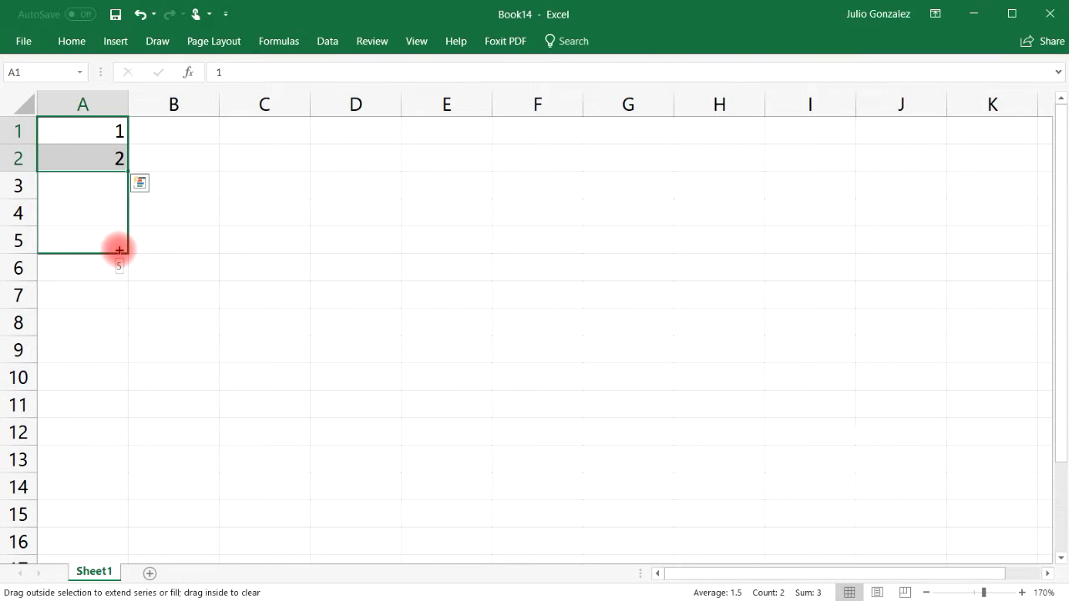
left_click_drag(120, 250, 119, 468)
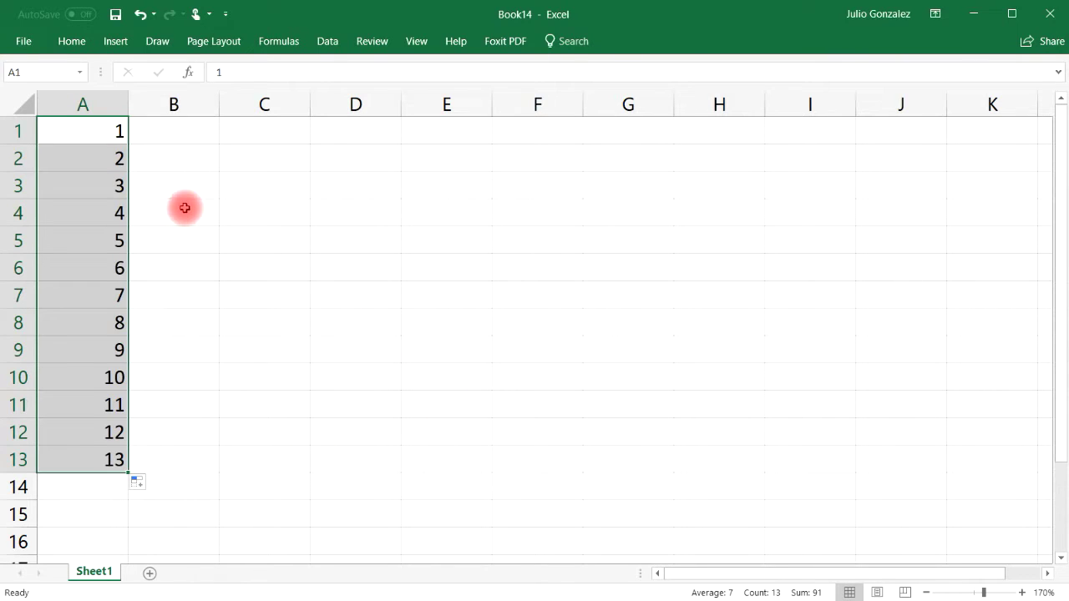
Enter the starting values 5 in cell B1 and 8 in cell B2
left_click(187, 131)
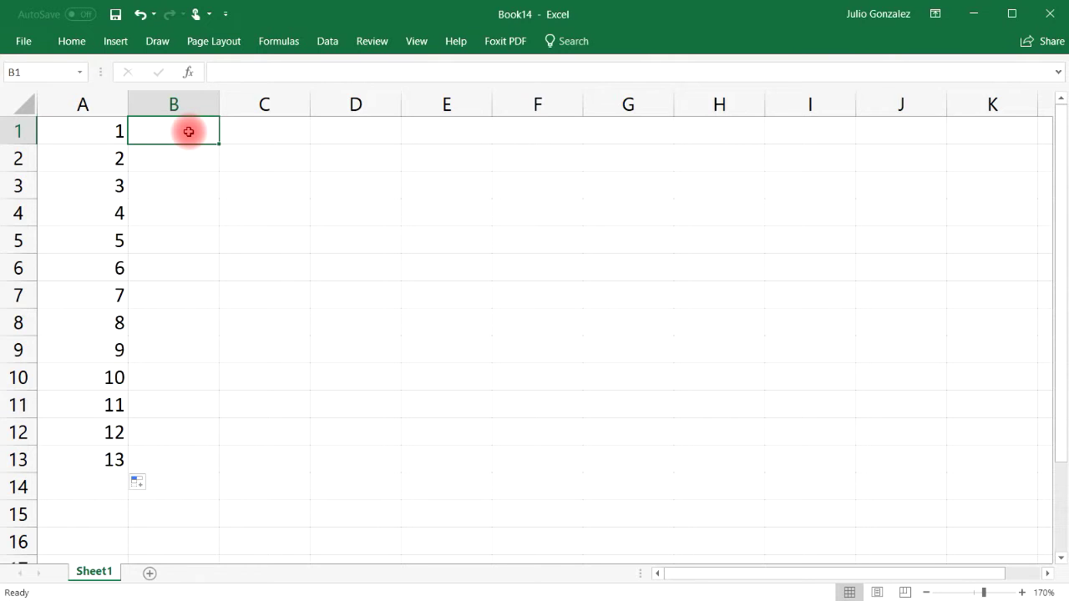
type("5")
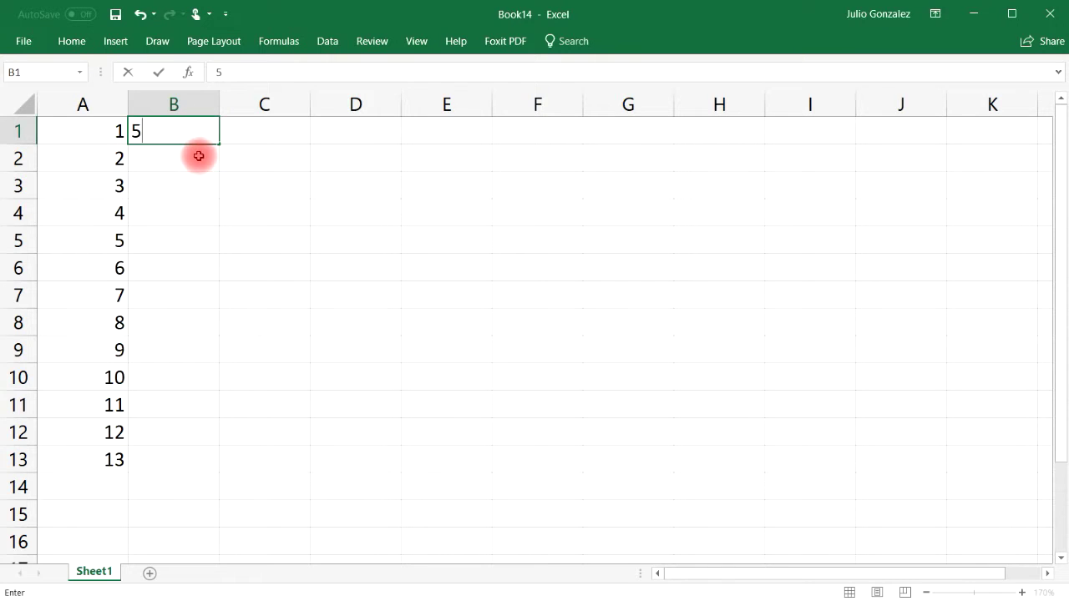
left_click(195, 161)
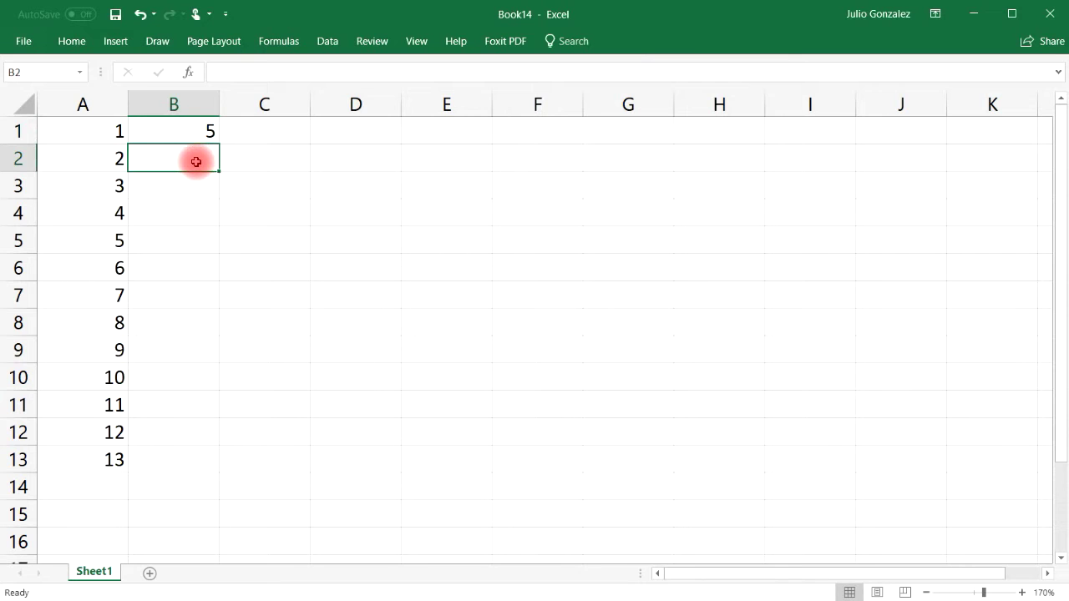
type("8")
left_click(200, 184)
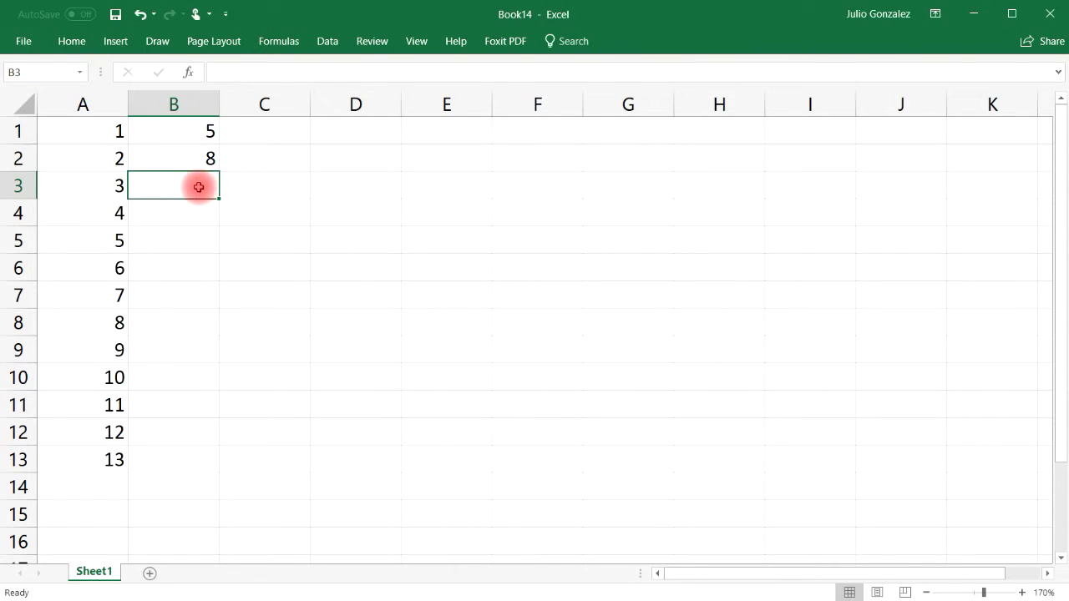
Extend the number series from B1:B2 down column B to B14 with AutoFill
left_click(200, 128)
left_click_drag(200, 128, 206, 155)
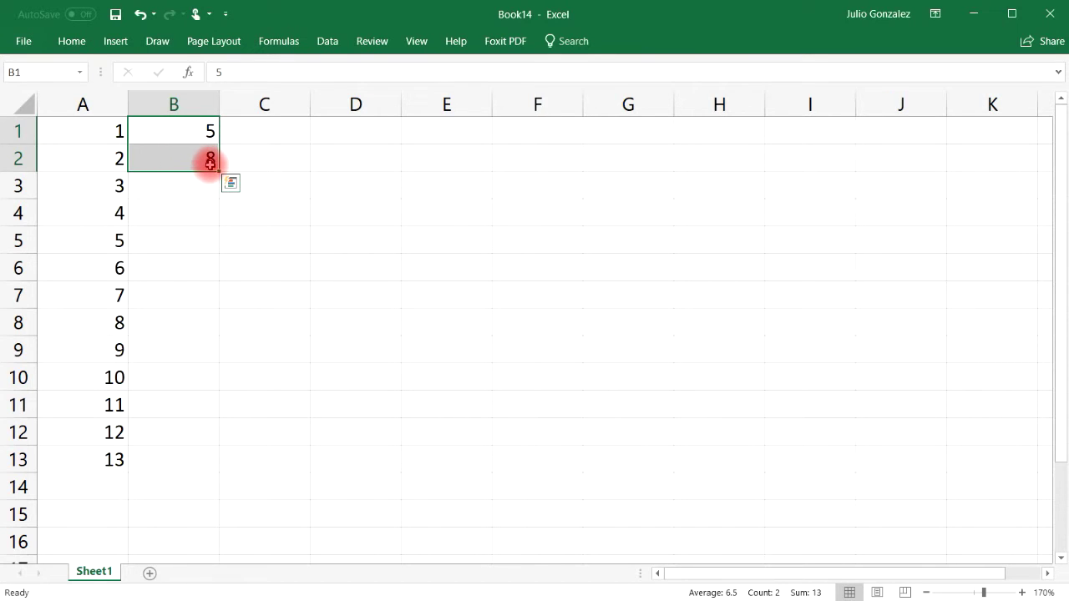
left_click_drag(218, 170, 211, 493)
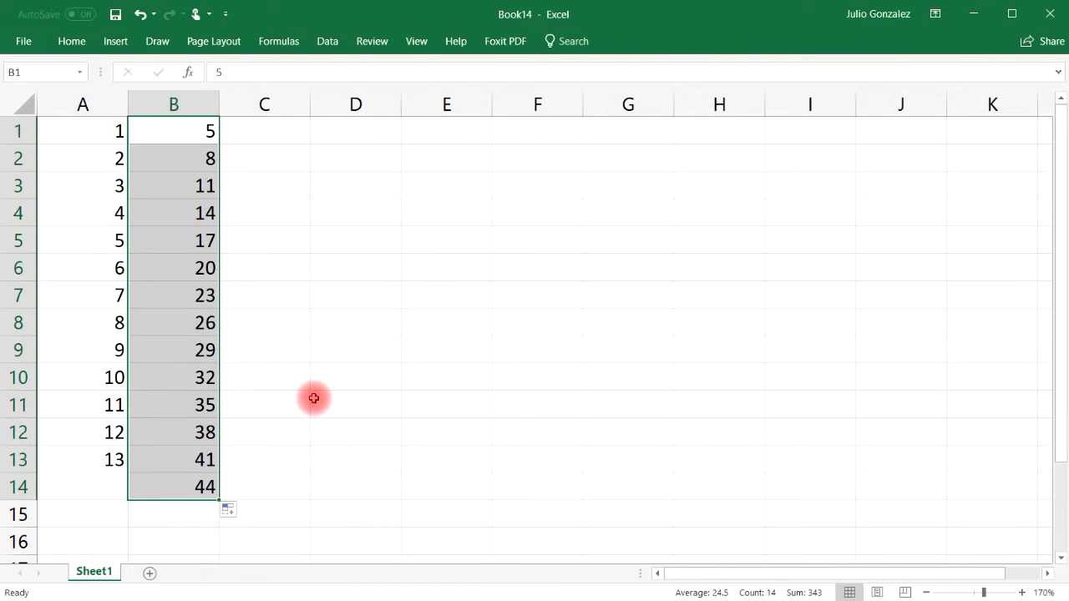
Enter 7 in C2 and 13 in D2, and extend that series across row 2 to K2 with AutoFill
left_click(265, 166)
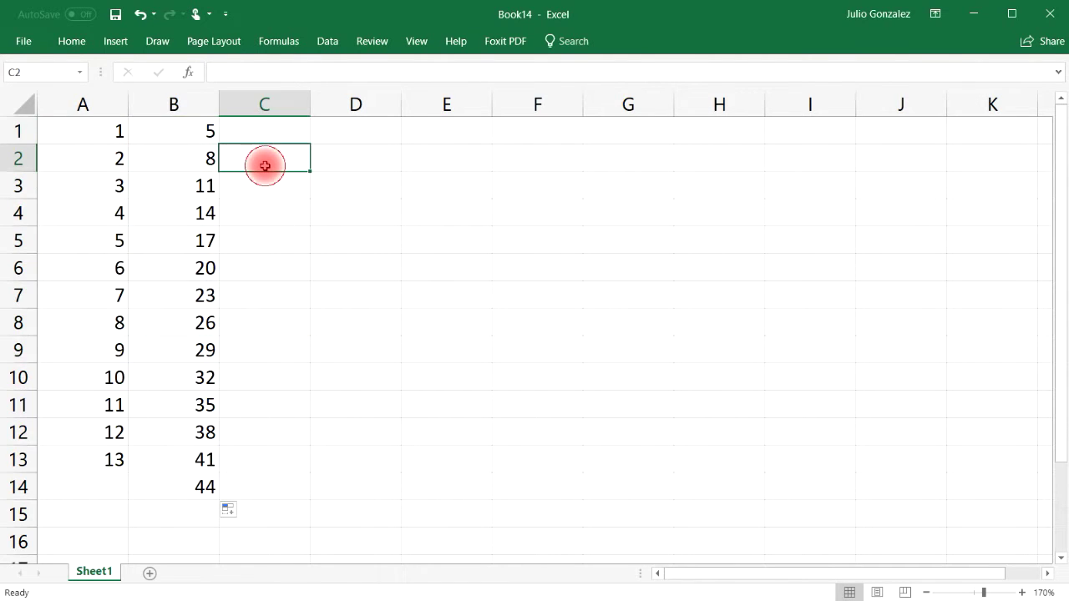
type("7")
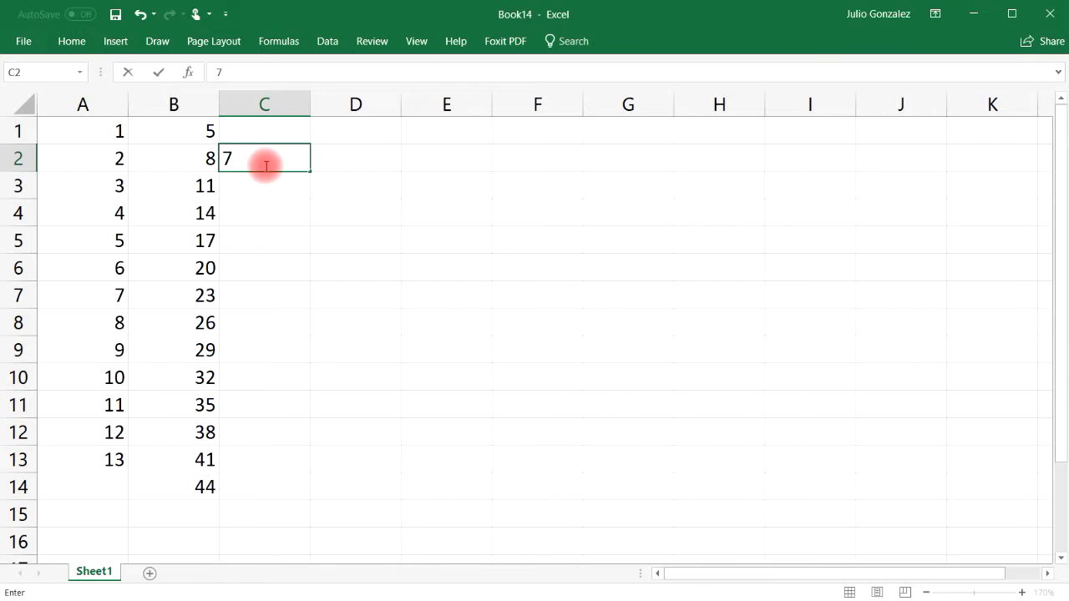
left_click(332, 154)
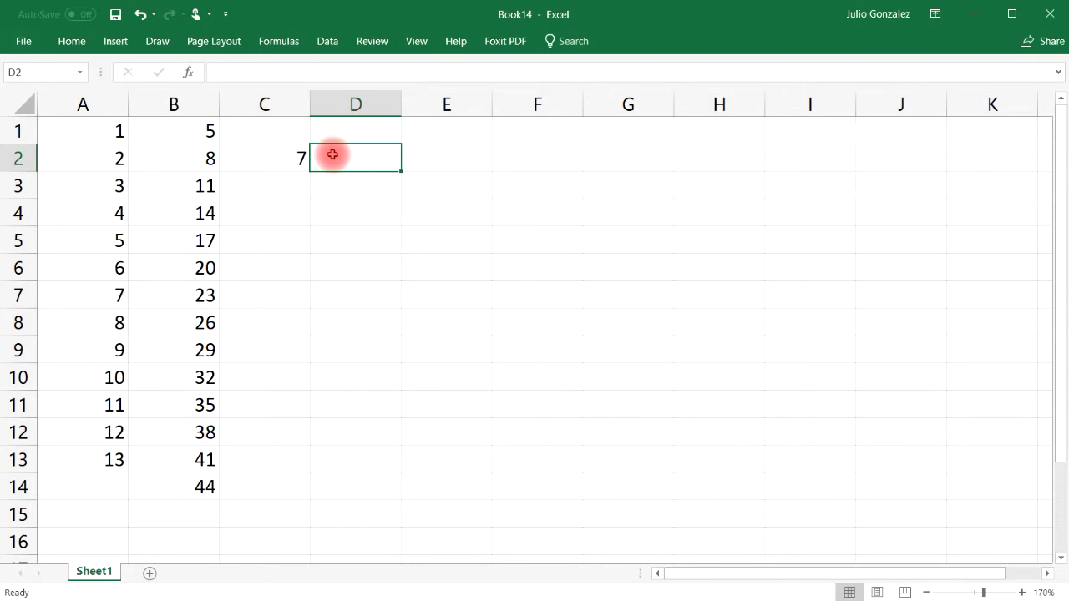
type("13")
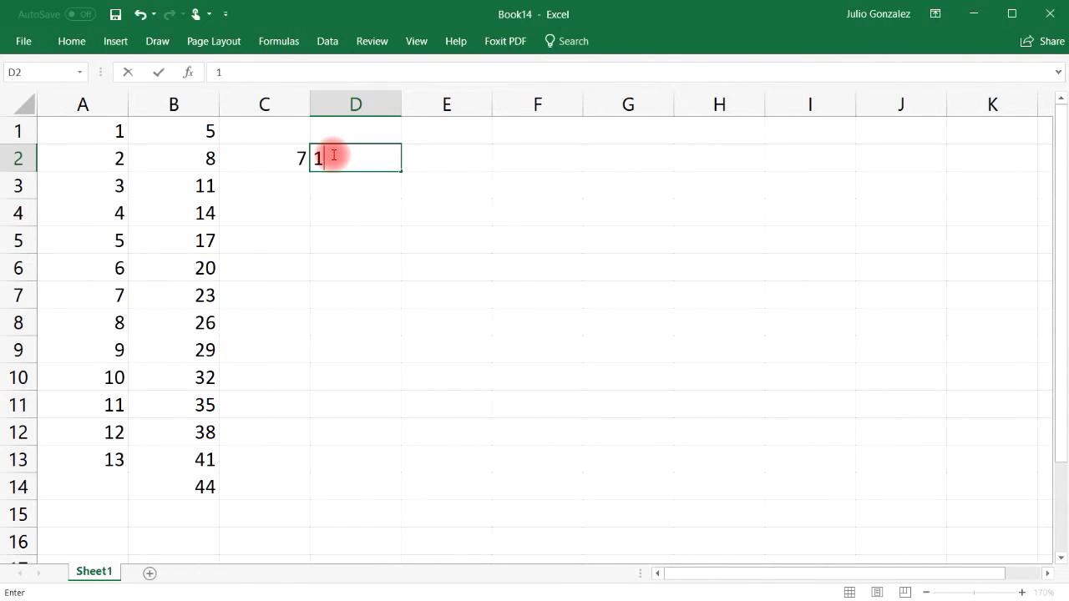
left_click(348, 186)
left_click(294, 157)
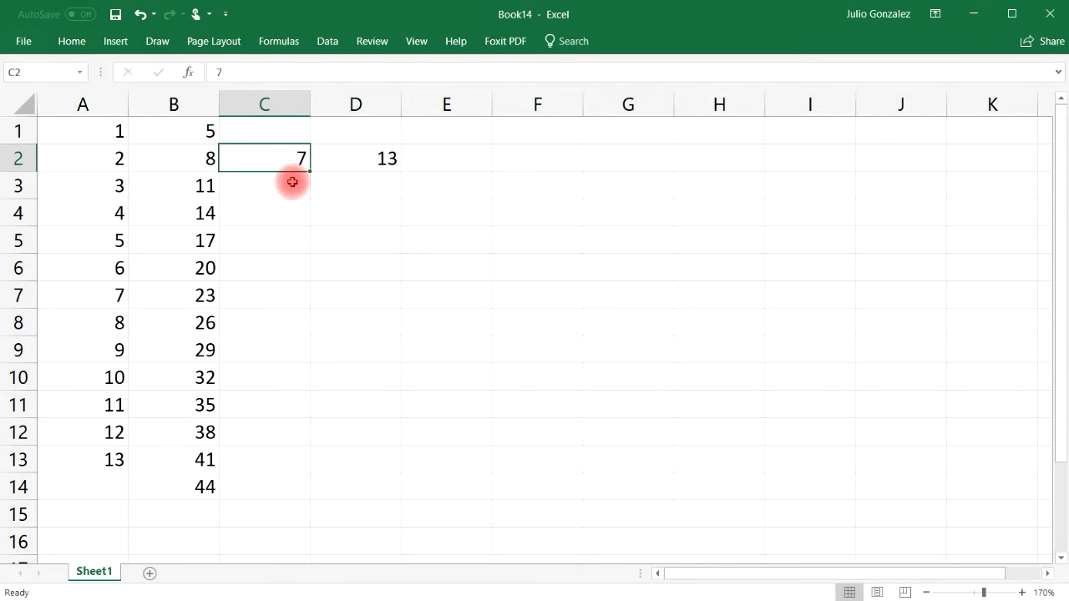
left_click_drag(284, 155, 995, 160)
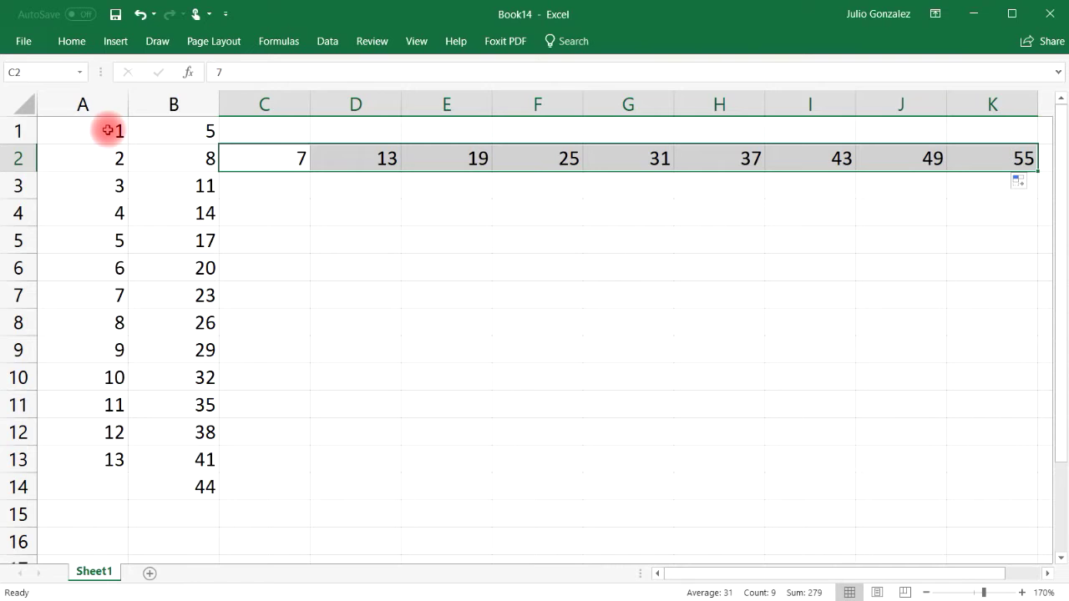
Clear all contents of the range A1:K15 and select cell B2
left_click_drag(108, 130, 959, 522)
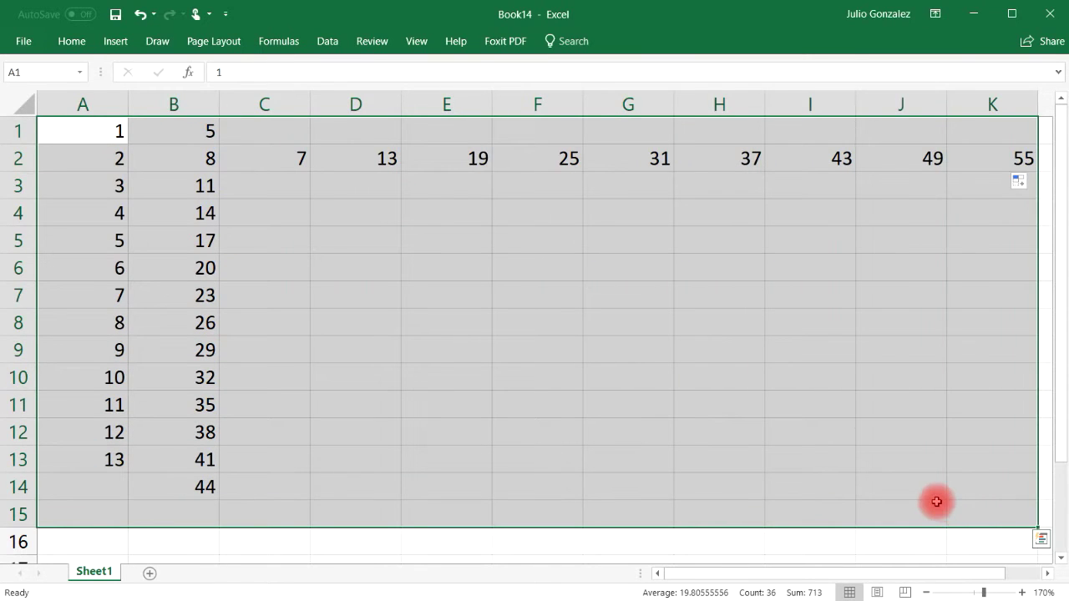
key("Delete")
key("Down")
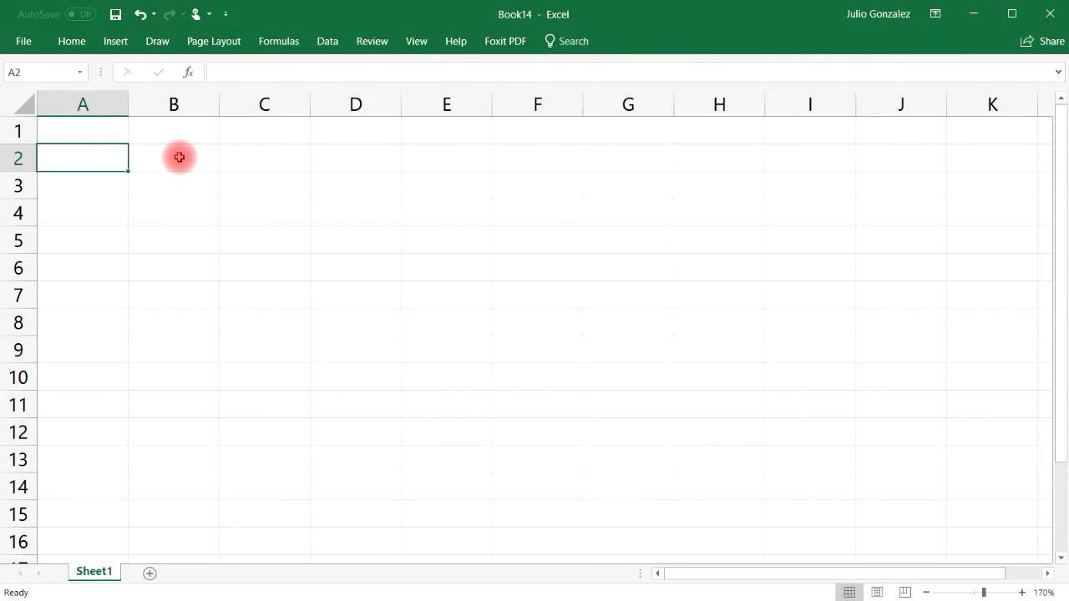
left_click(179, 157)
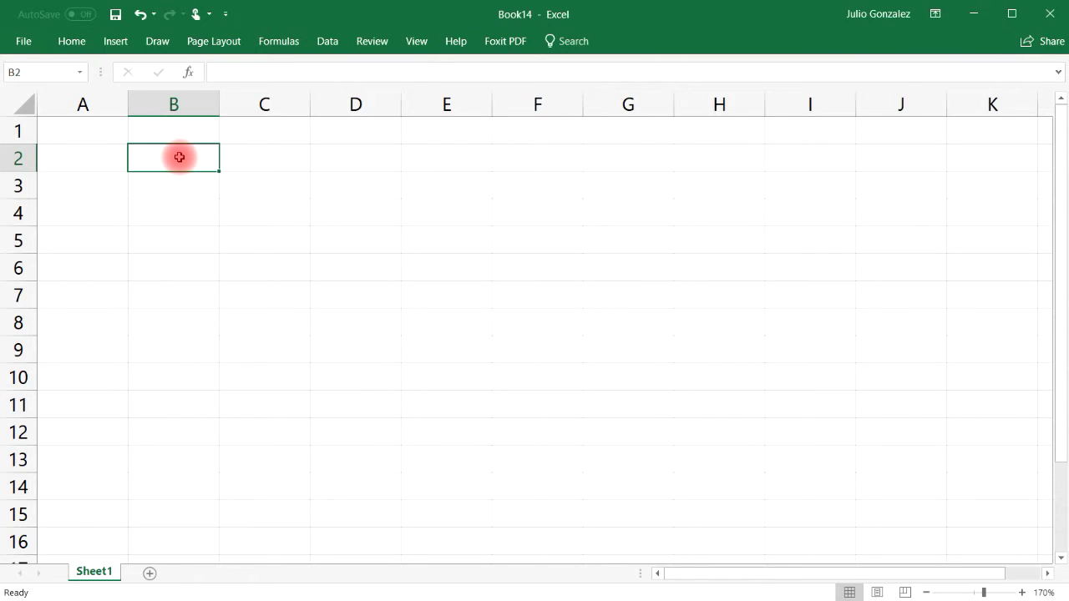
Enter 2, 4, 6 and 8 in cells B2:B5 and extend the series down column B to B14 with AutoFill
type("2")
left_click(153, 190)
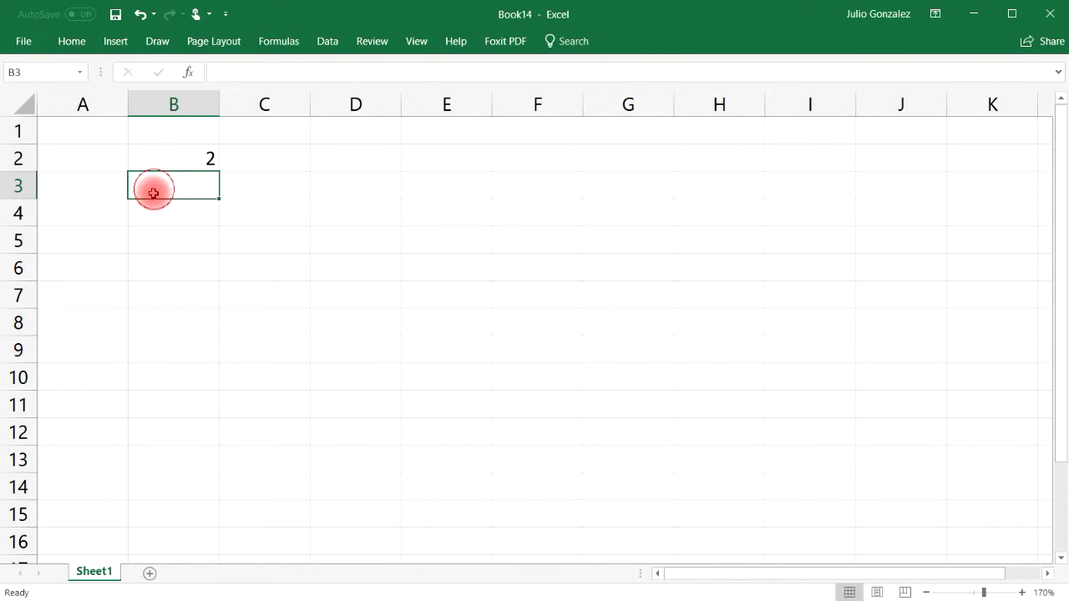
type("4")
left_click(199, 209)
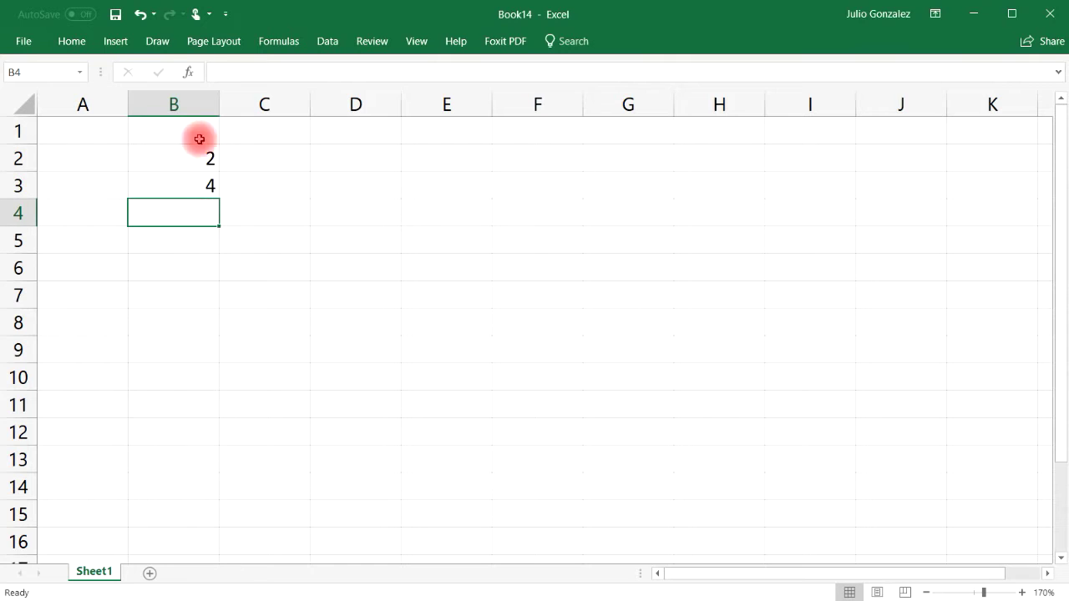
type("6")
left_click(203, 233)
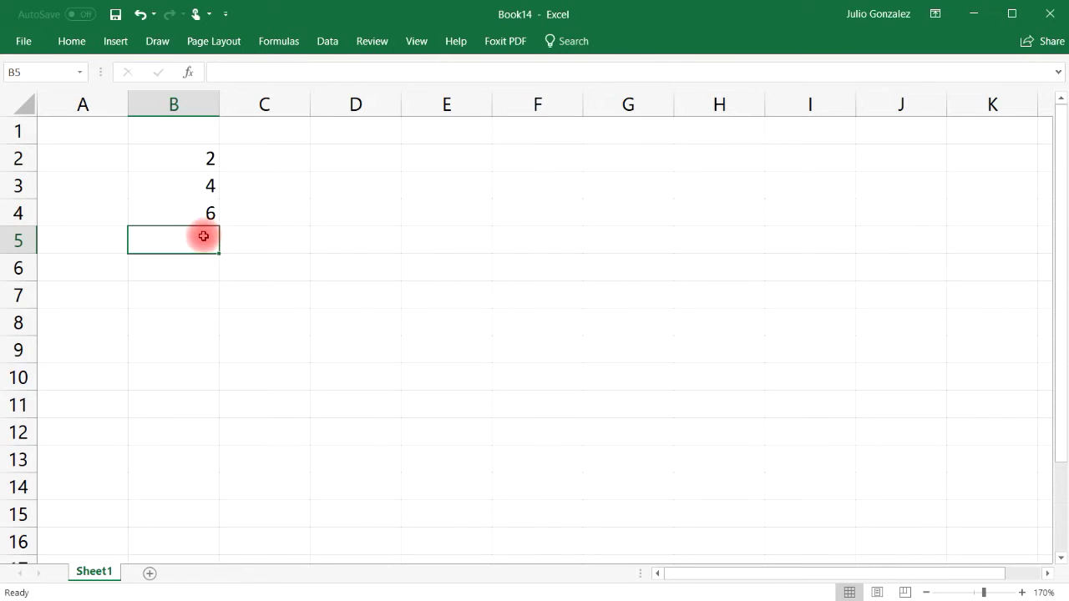
type("8")
left_click(192, 268)
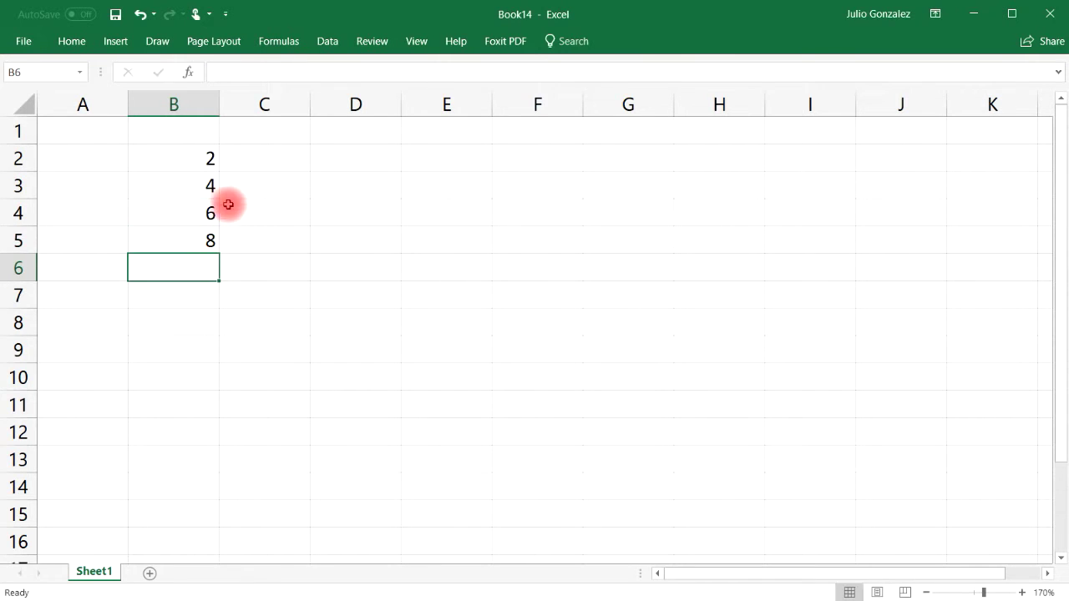
left_click_drag(207, 156, 192, 491)
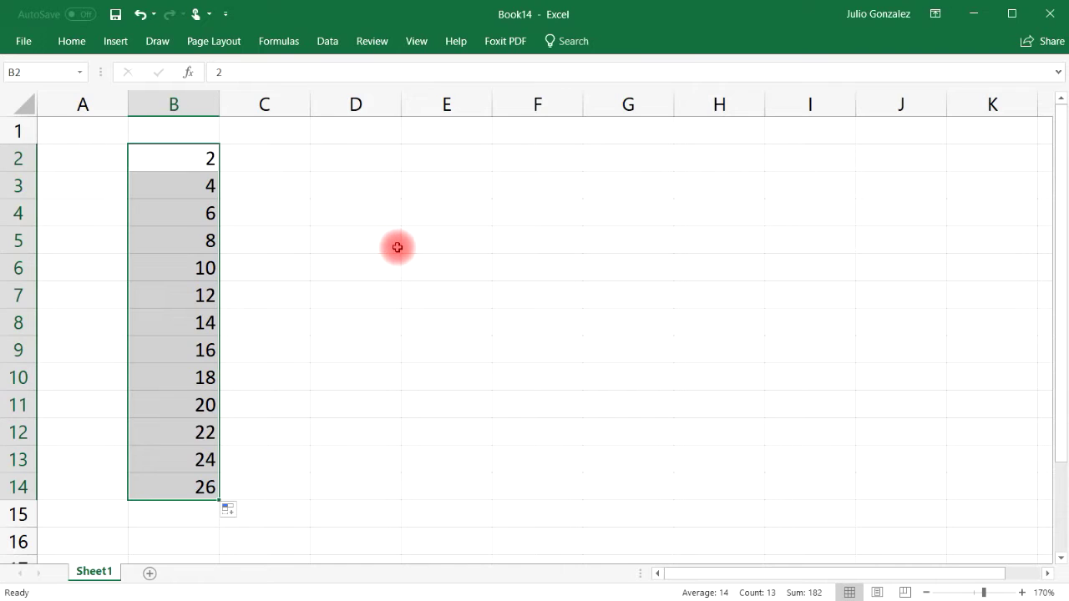
Enter the doubling values 2, 4, 8 and 16 in cells C2:C5
left_click(271, 158)
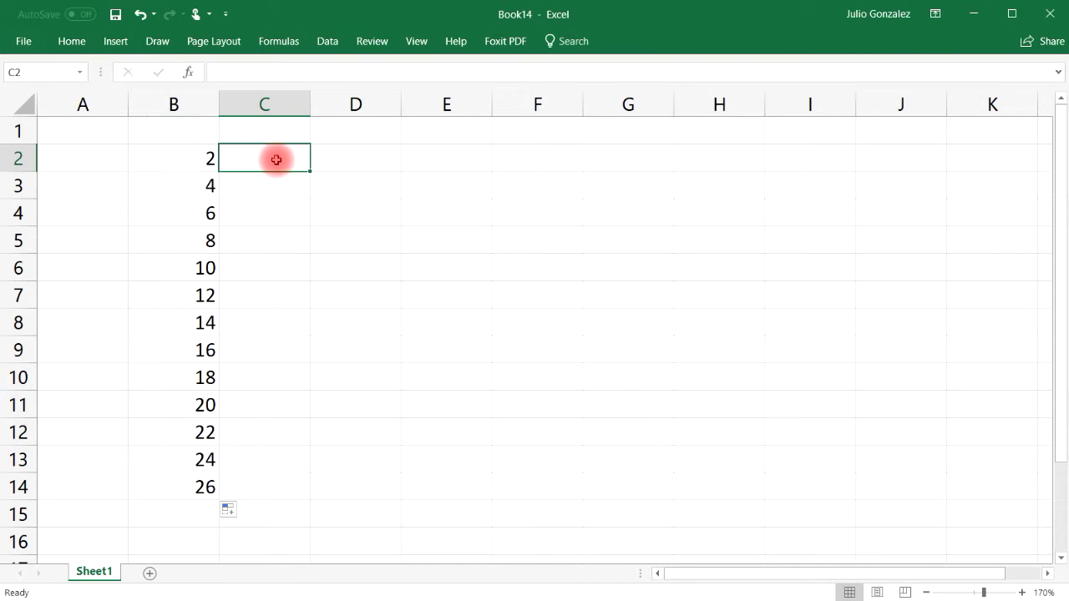
type("2")
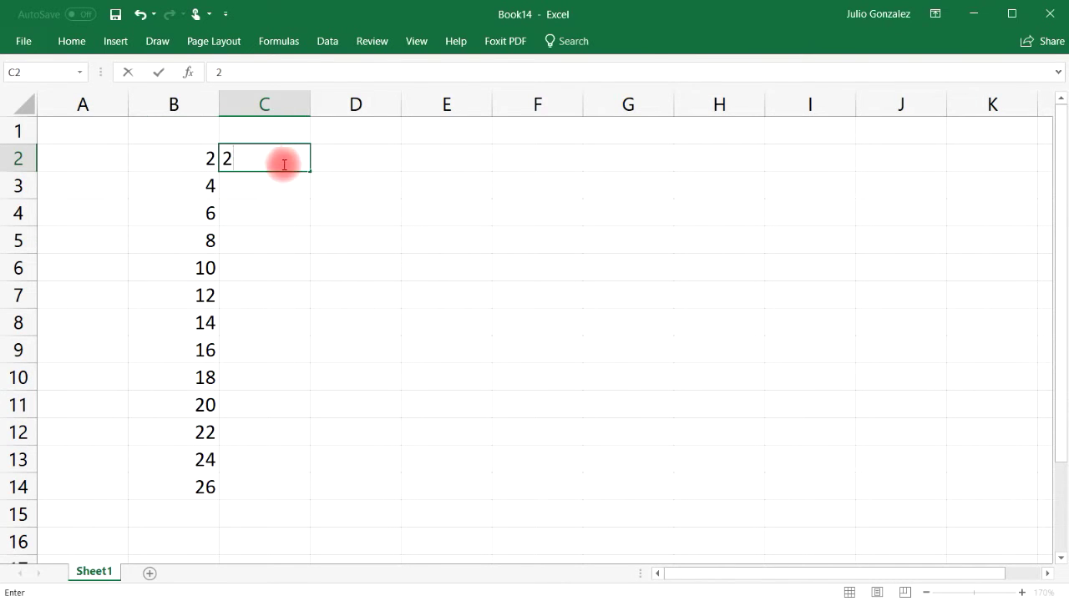
left_click(289, 187)
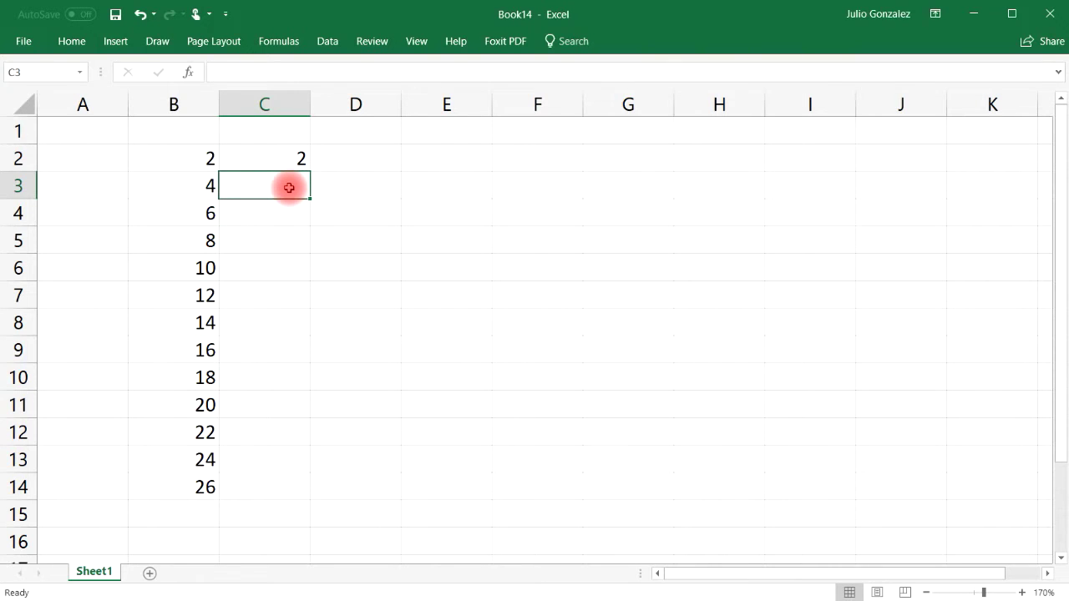
type("4")
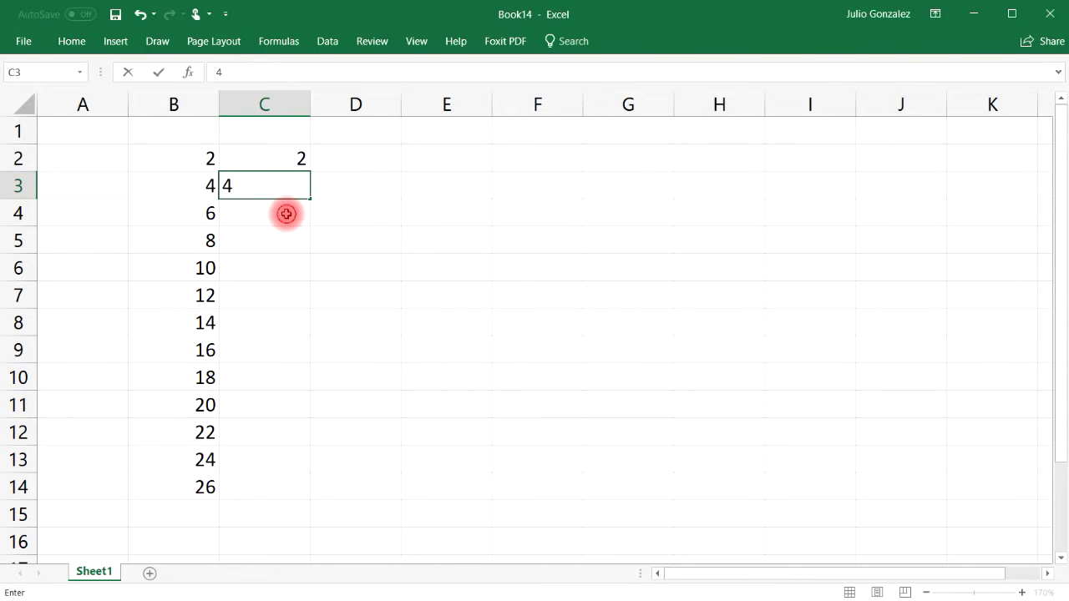
left_click(287, 214)
type("8")
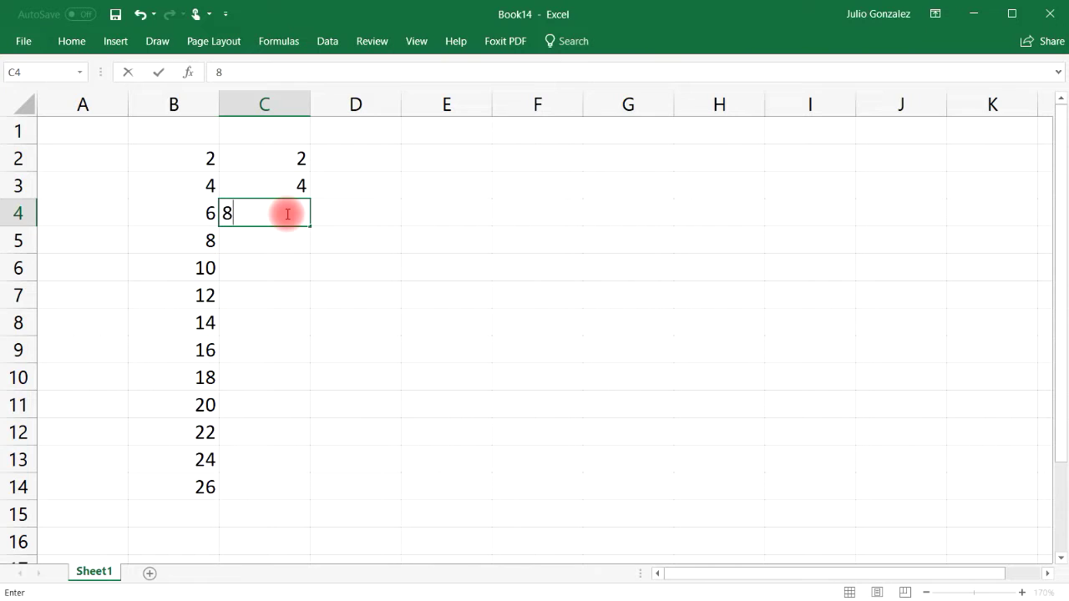
left_click(286, 240)
type("16")
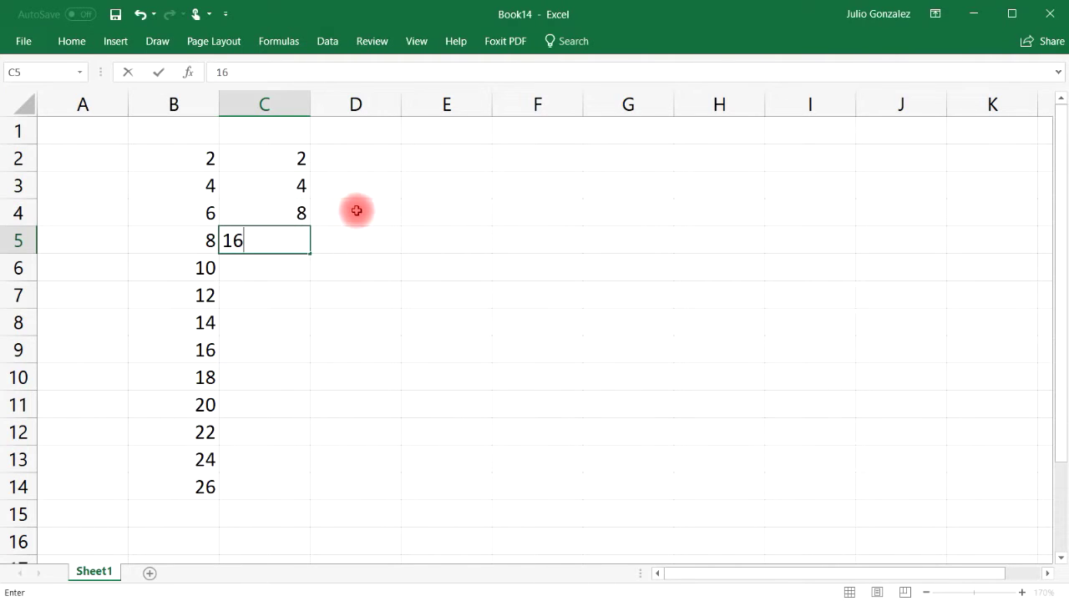
left_click(356, 209)
Try extending C2:C5 down to C14 with a standard AutoFill, and undo the fill
left_click_drag(293, 154, 296, 499)
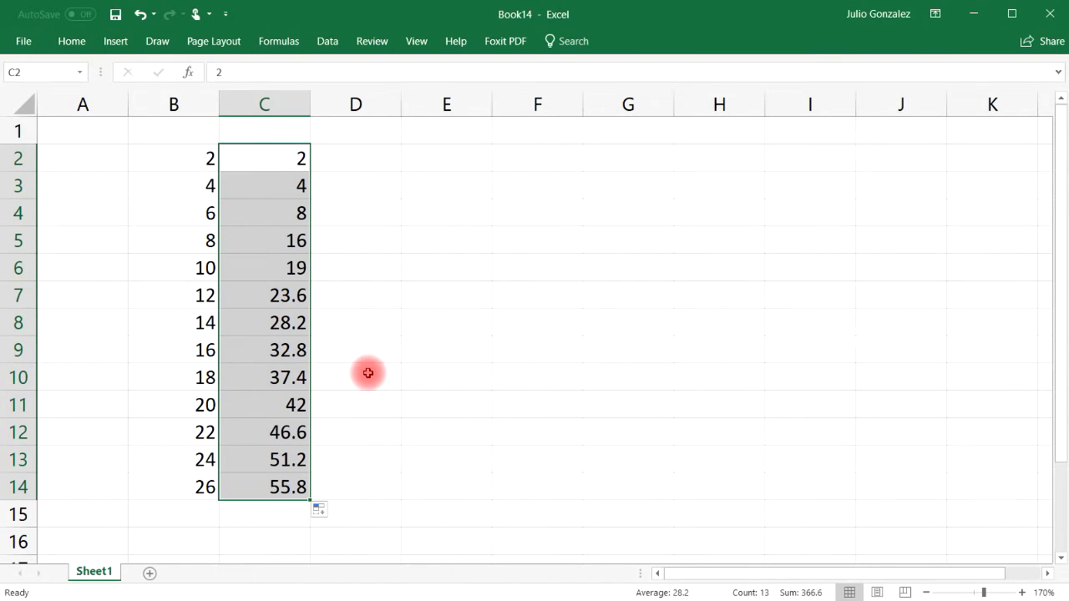
left_click(140, 16)
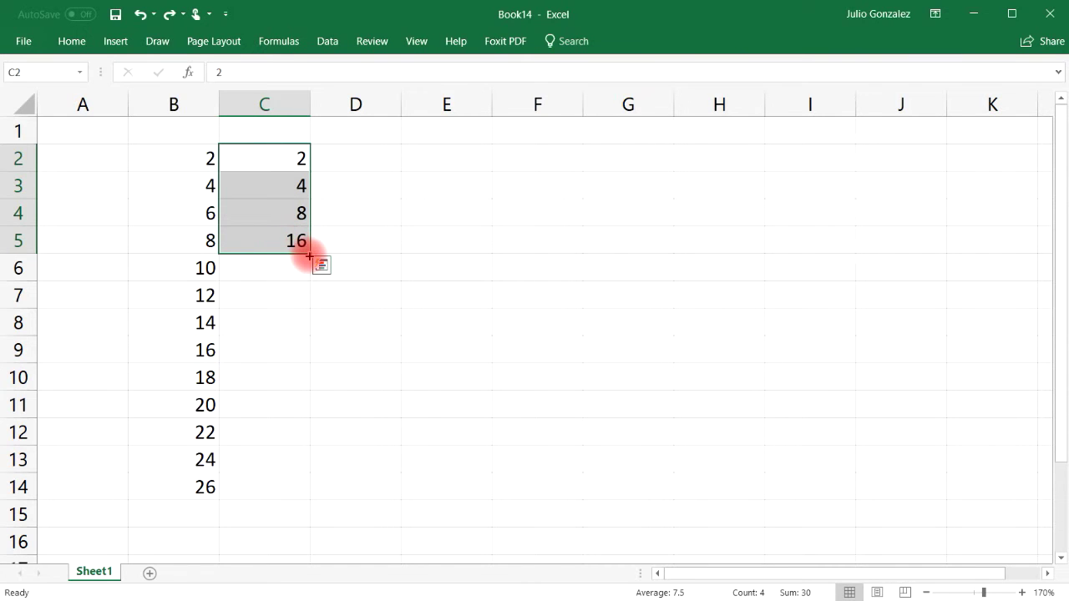
Extend the values in C2:C5 down to C14 using the Growth Trend fill option
left_click_drag(309, 253, 287, 493)
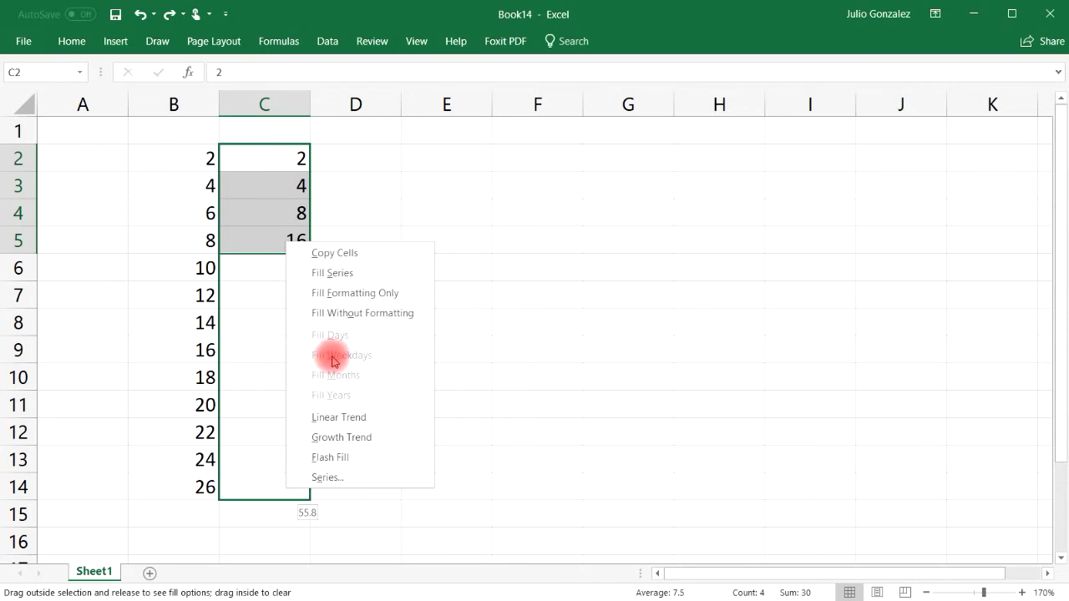
left_click(377, 437)
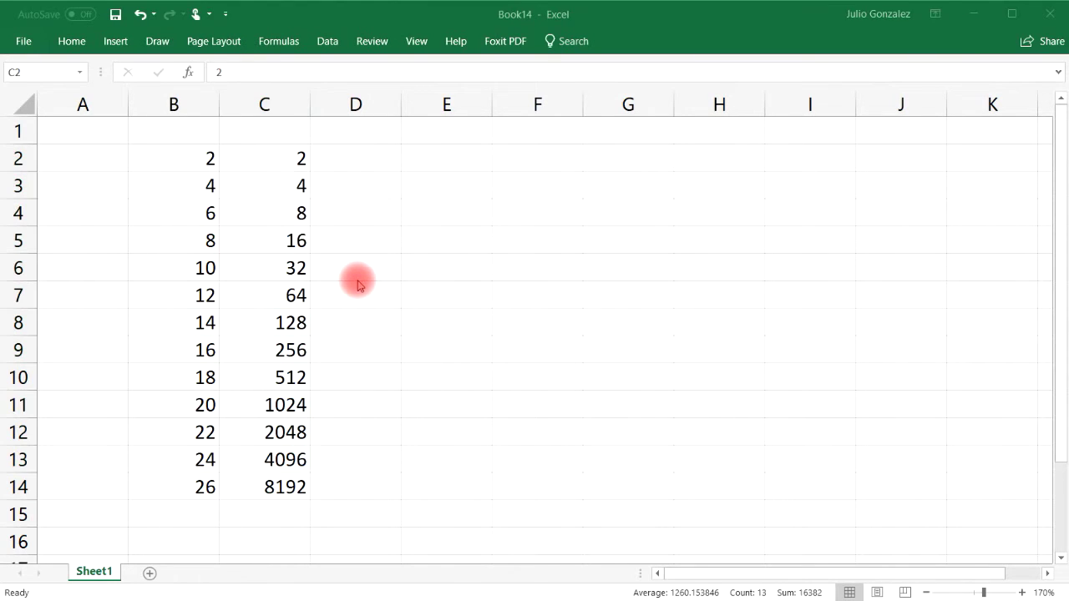
Clear the contents of the range B1:C15 and deselect it
left_click_drag(138, 132, 292, 498)
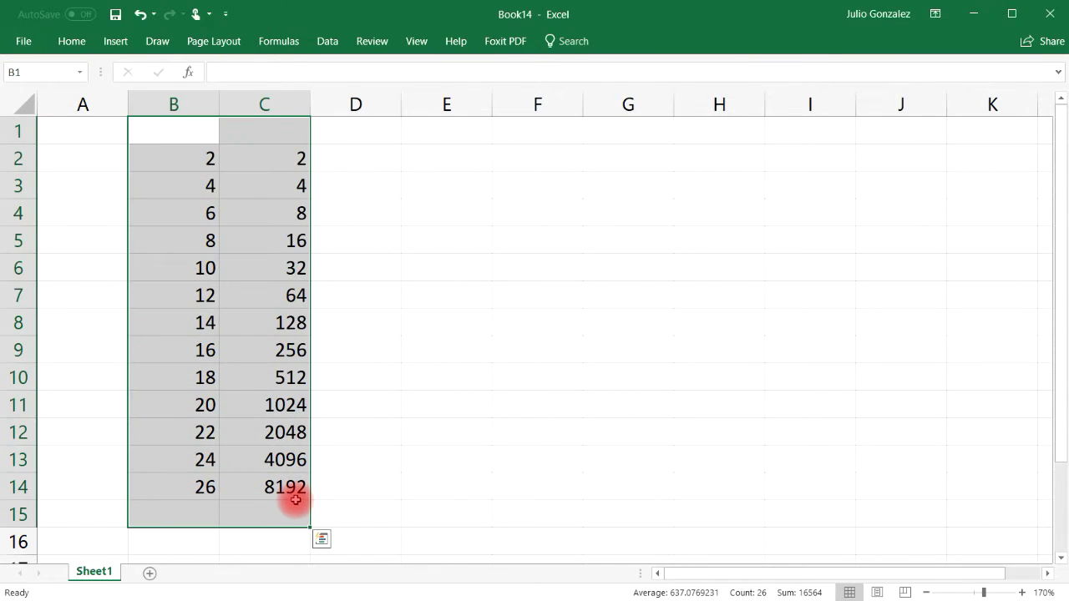
key("Delete")
left_click(385, 441)
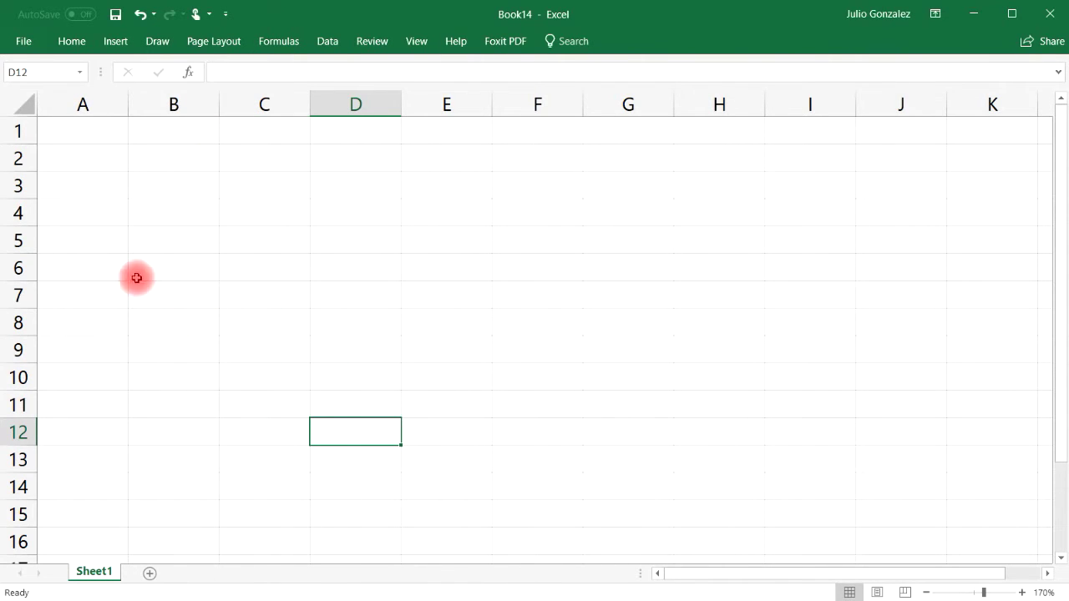
Enter January in cell A2 and extend the month names down column A to A11 with AutoFill
left_click(92, 162)
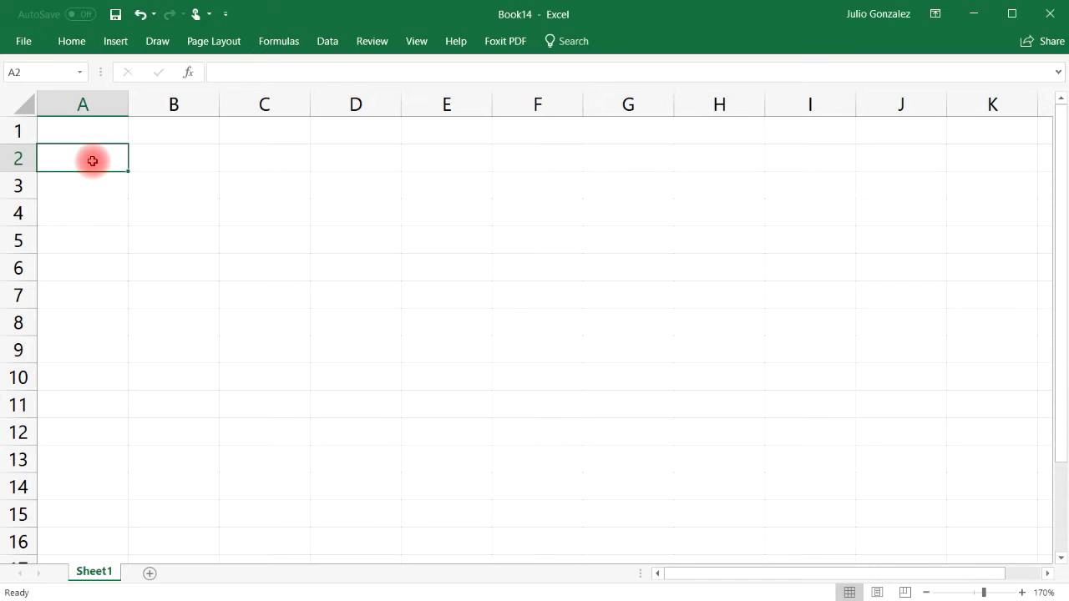
type("January")
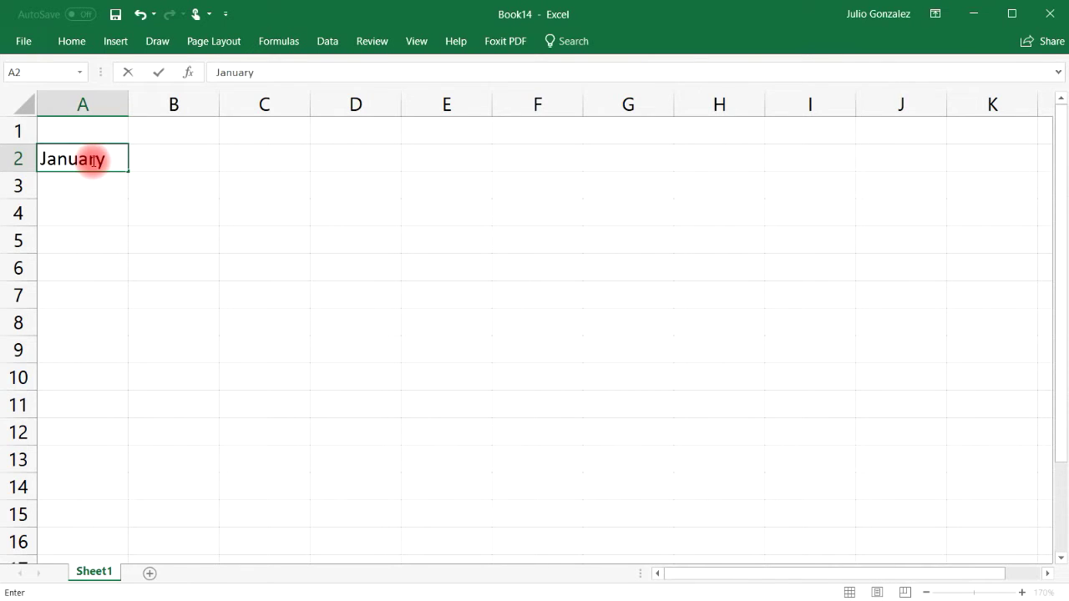
key("Tab")
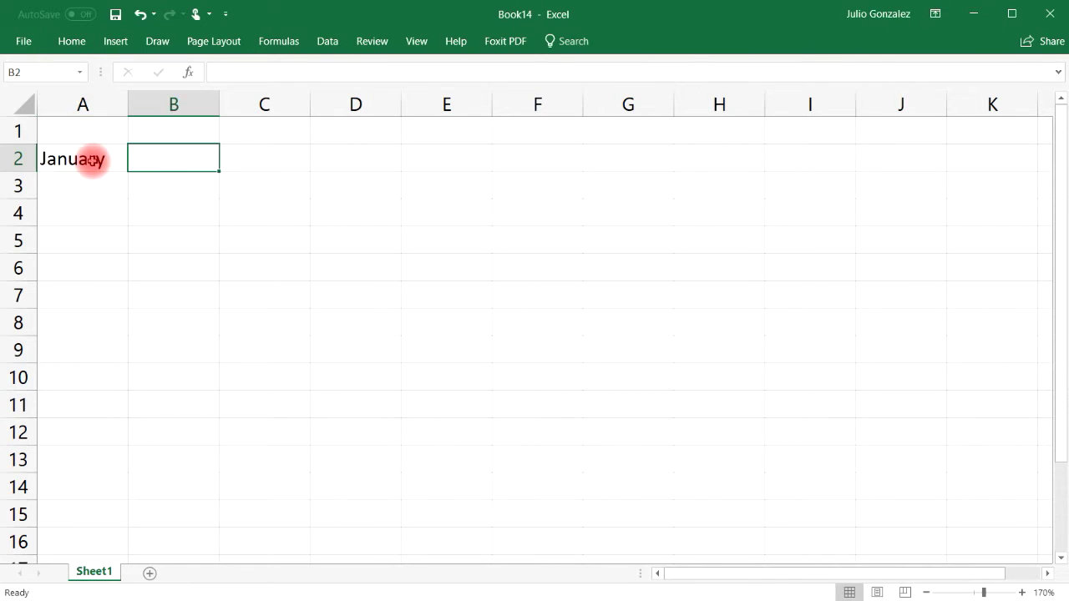
left_click(91, 161)
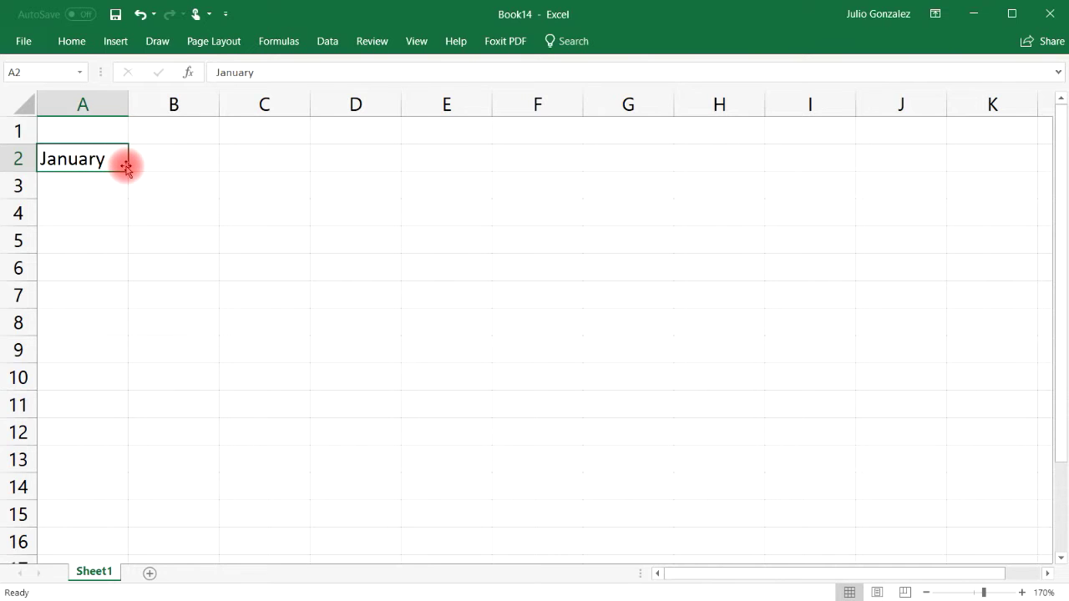
left_click_drag(128, 168, 117, 409)
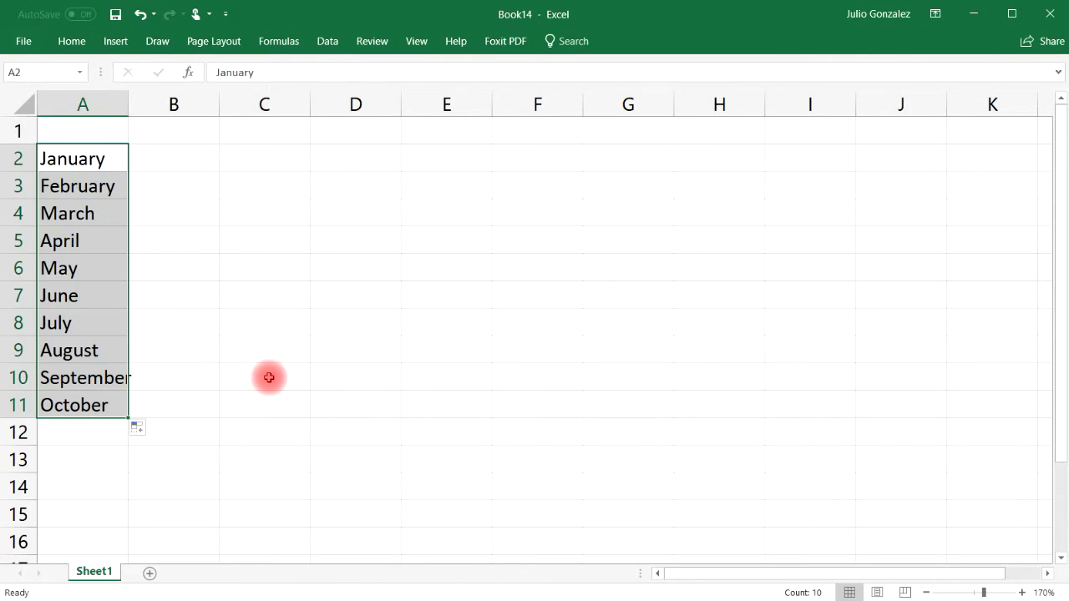
Enter the abbreviation Jan in cell B2 and extend the abbreviated months down to B13 with AutoFill
left_click(201, 152)
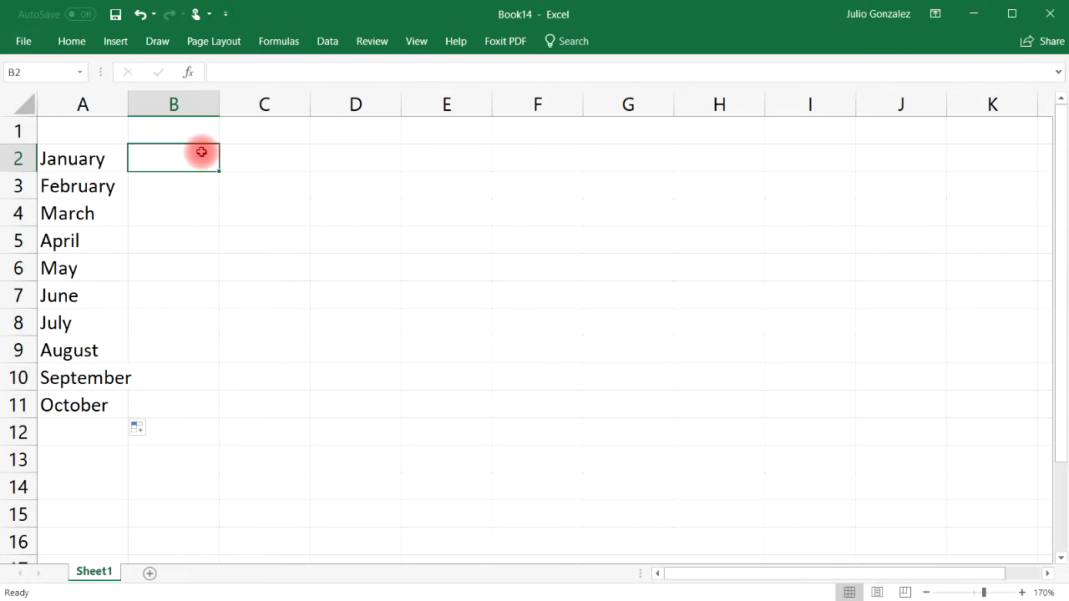
type("Jan")
key("Tab")
left_click(201, 151)
left_click_drag(219, 170, 208, 461)
Enter May in cell C2 and extend the months across row 2 to I2 with AutoFill
left_click(279, 154)
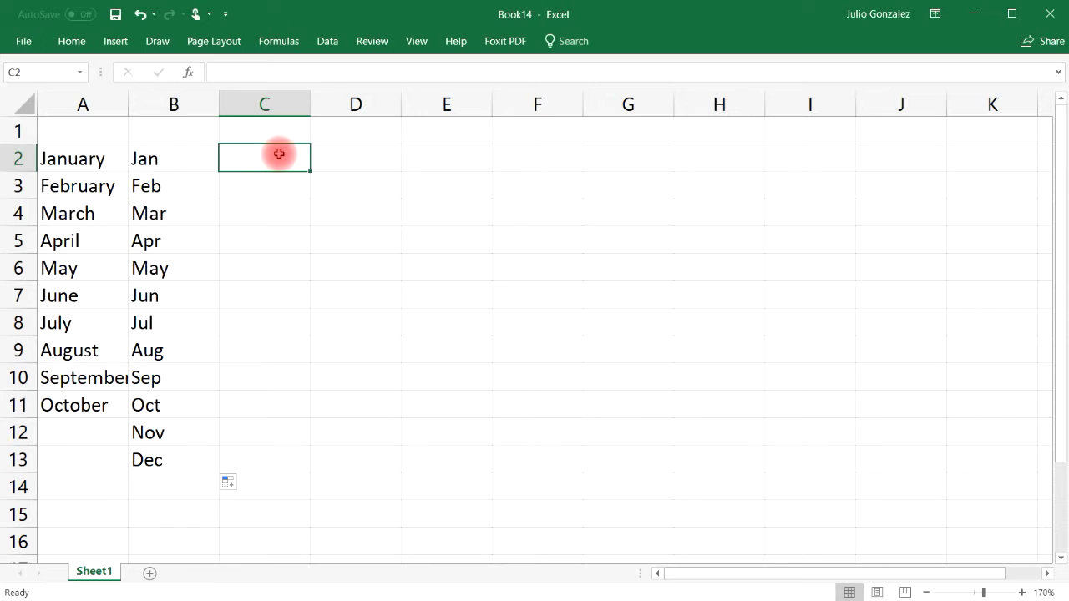
type("May")
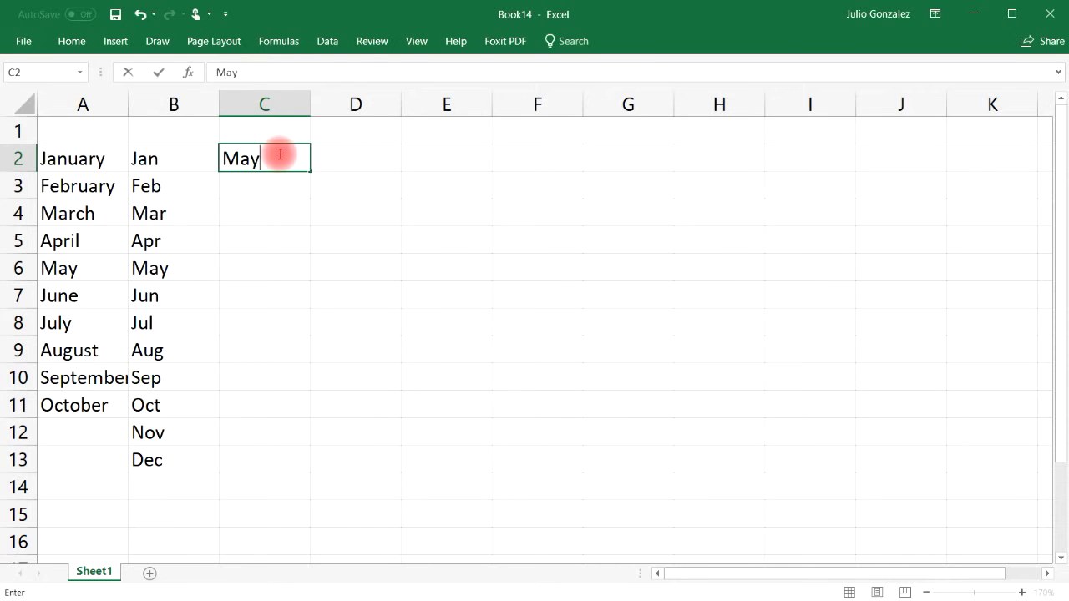
key("Tab")
left_click(279, 154)
left_click_drag(310, 170, 821, 164)
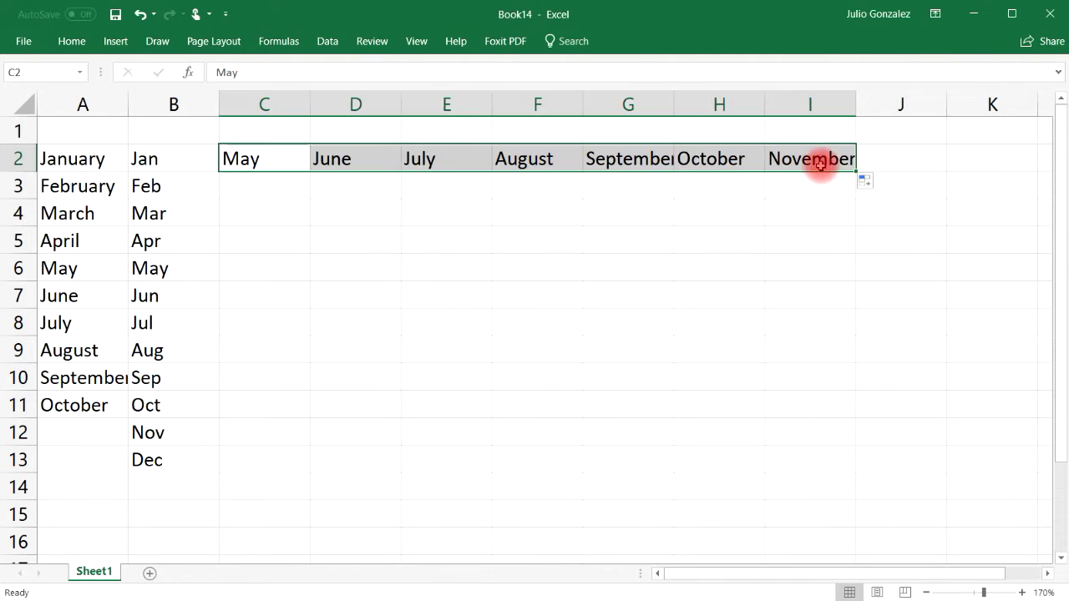
Clear all month names from the range A2:I13 and deselect it
left_click(359, 394)
left_click_drag(83, 160, 827, 451)
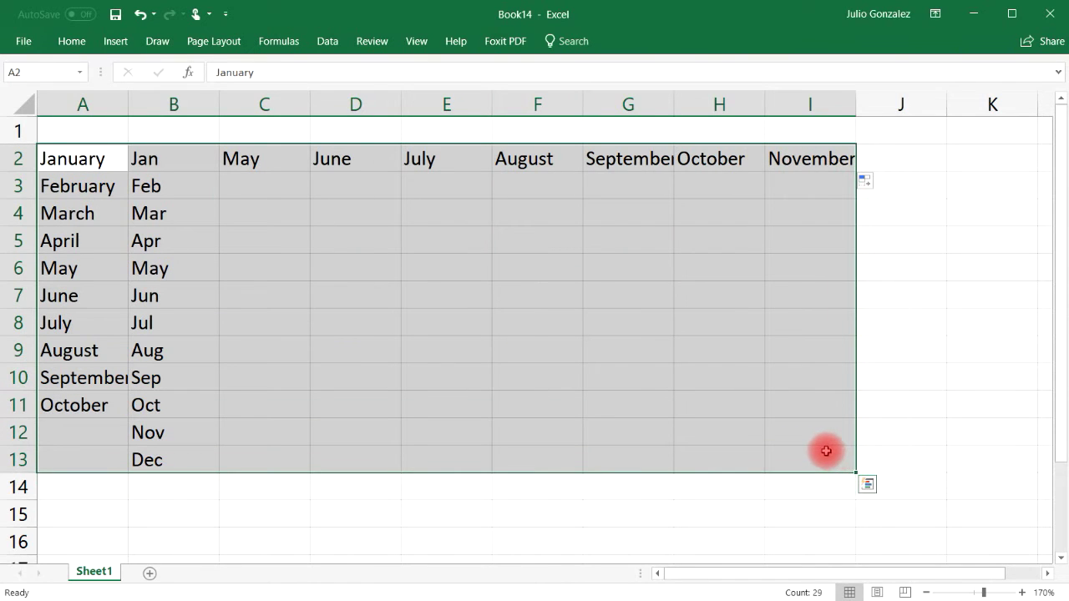
key("Delete")
left_click(332, 372)
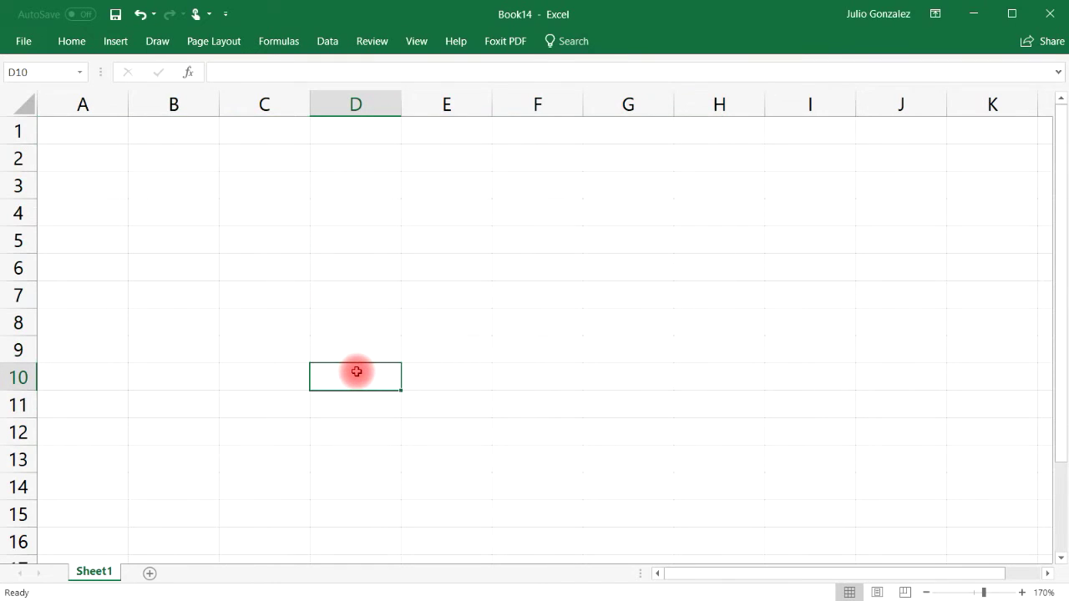
Enter "quarter 1" in cell B2 and extend the quarters down column B to B10 with AutoFill
left_click(167, 162)
type("qu")
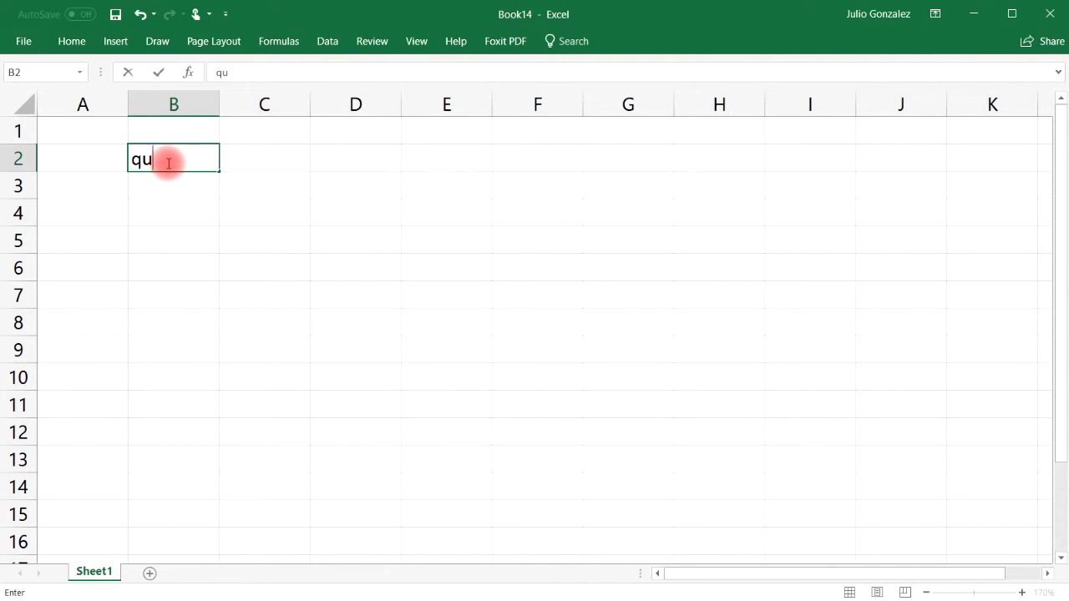
type("arter 1")
key("Return")
left_click(167, 159)
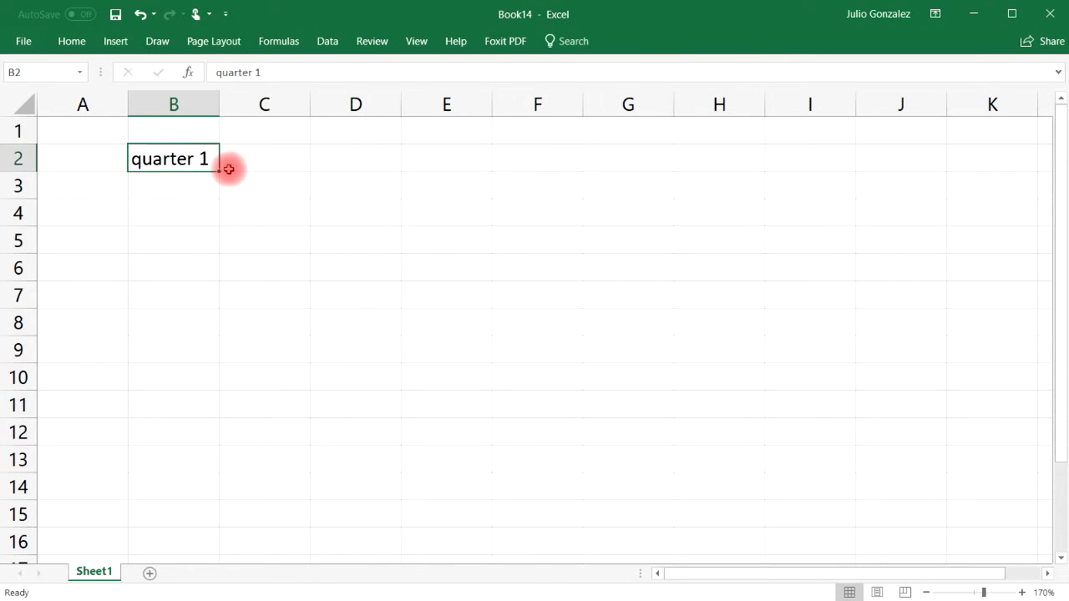
left_click_drag(217, 170, 221, 387)
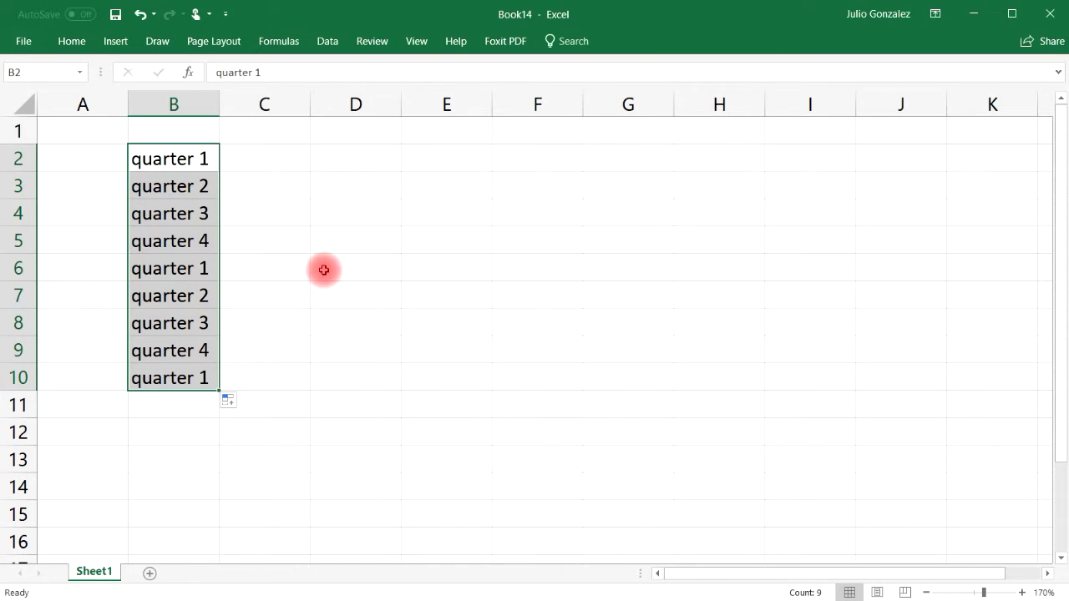
Clear the quarter labels from the range B2:B10
left_click(262, 242)
left_click_drag(184, 158, 184, 379)
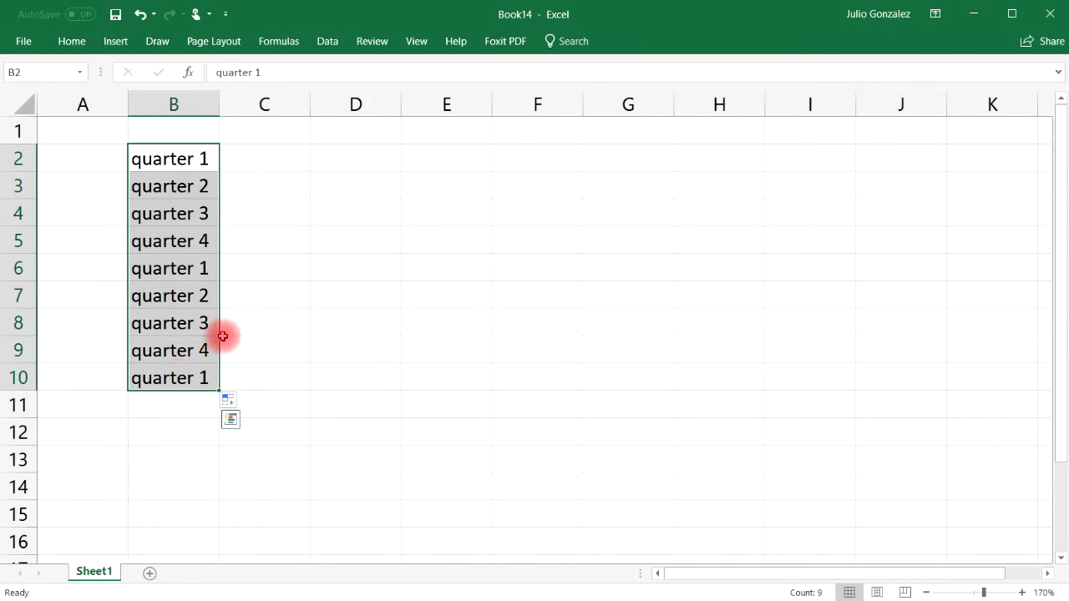
key("Delete")
Enter Q1 in cell B2 and extend the quarter abbreviations across row 2 to E2 with AutoFill
left_click(206, 161)
type("Q1")
key("Return")
left_click(206, 162)
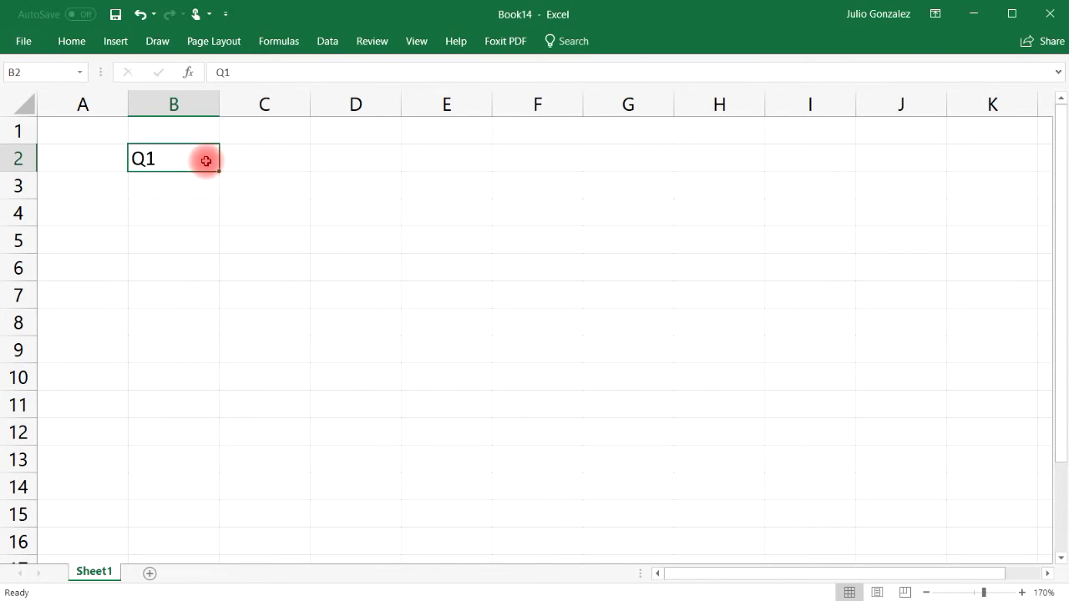
left_click_drag(218, 171, 501, 177)
Clear the quarter abbreviations from row 2 by deleting the contents of B2:F2
left_click(377, 246)
left_click_drag(143, 157, 499, 162)
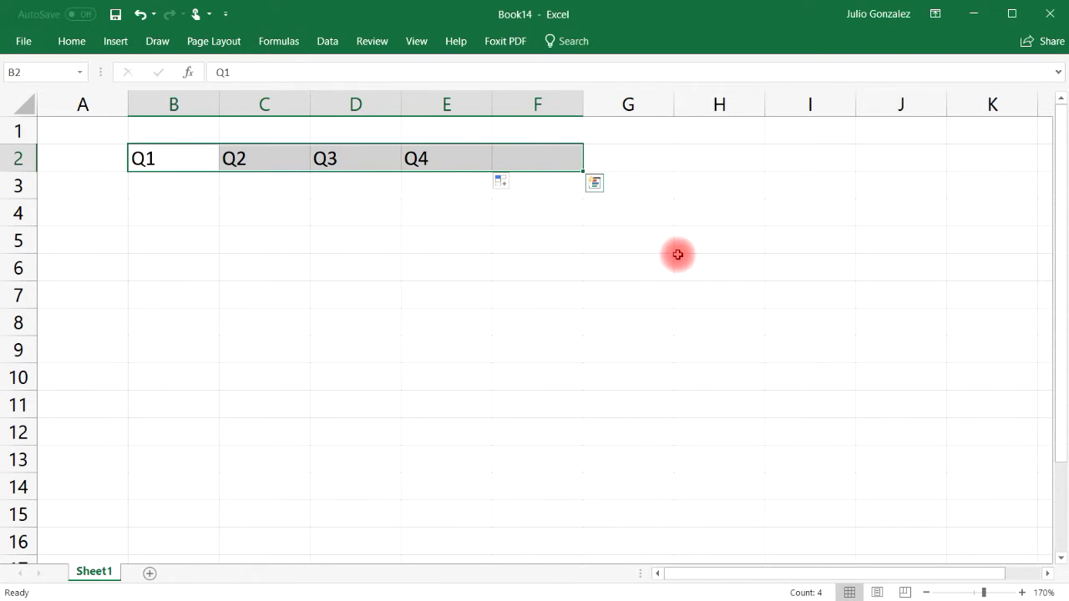
key("Delete")
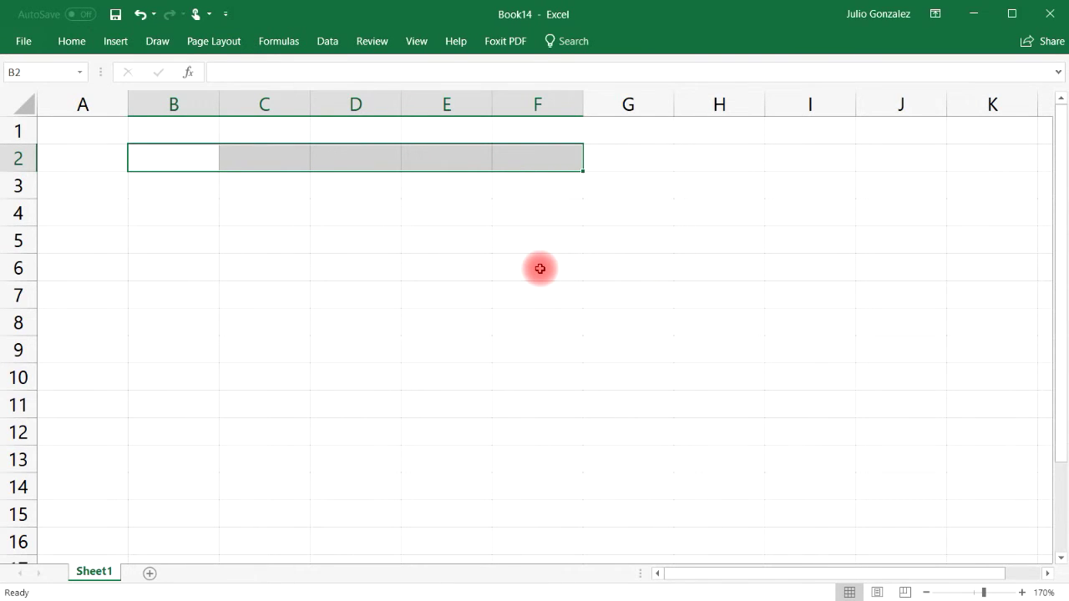
Enter a first name followed by 1 in cell B2 and extend the numbered names down column B to B11 with AutoFill
left_click(143, 151)
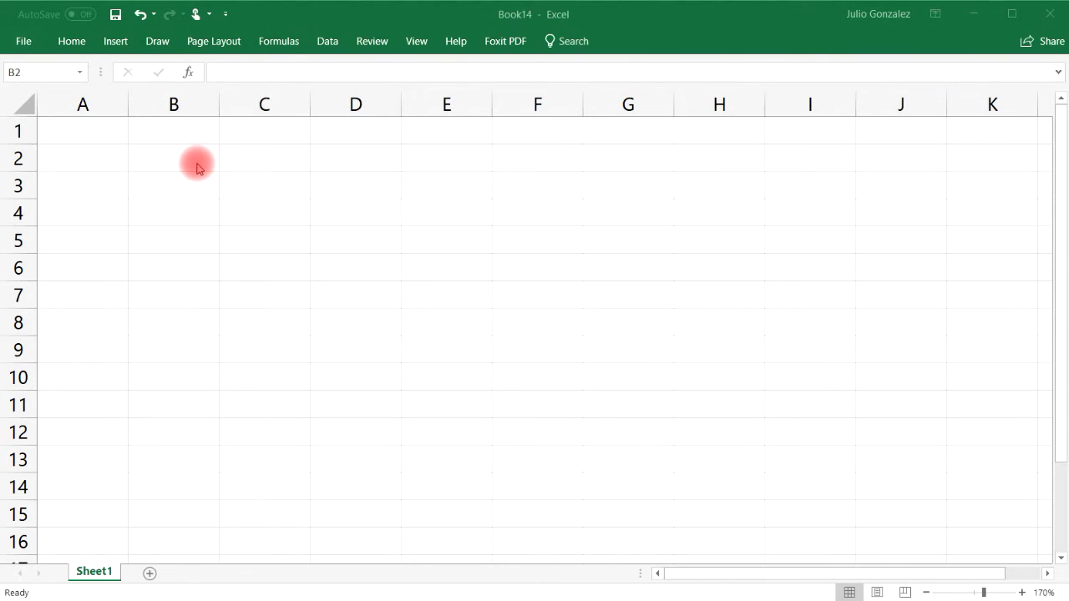
left_click(194, 162)
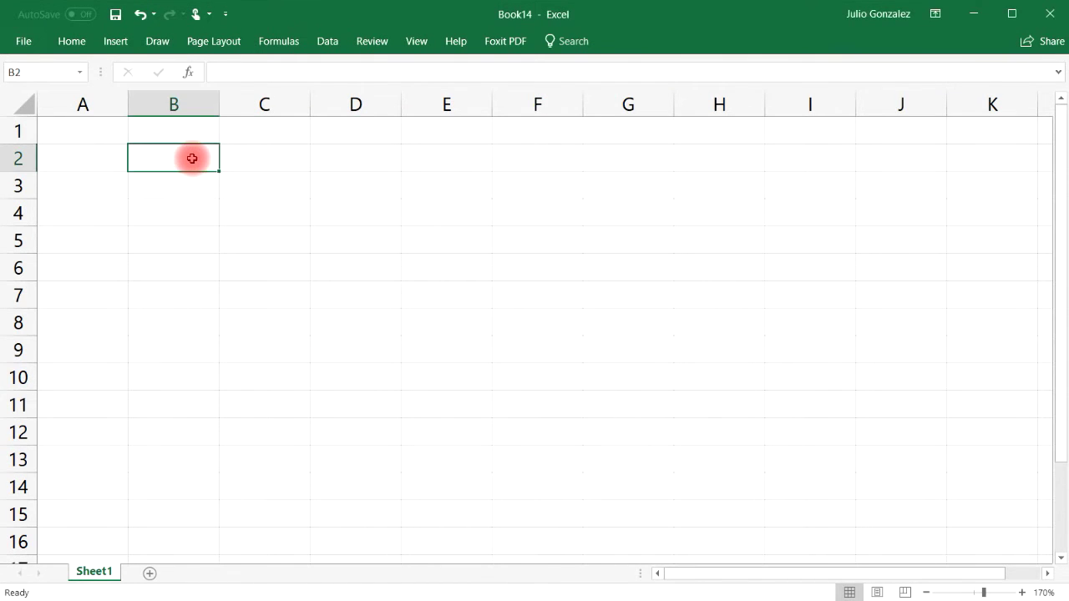
double_click(193, 159)
type("Karen 1")
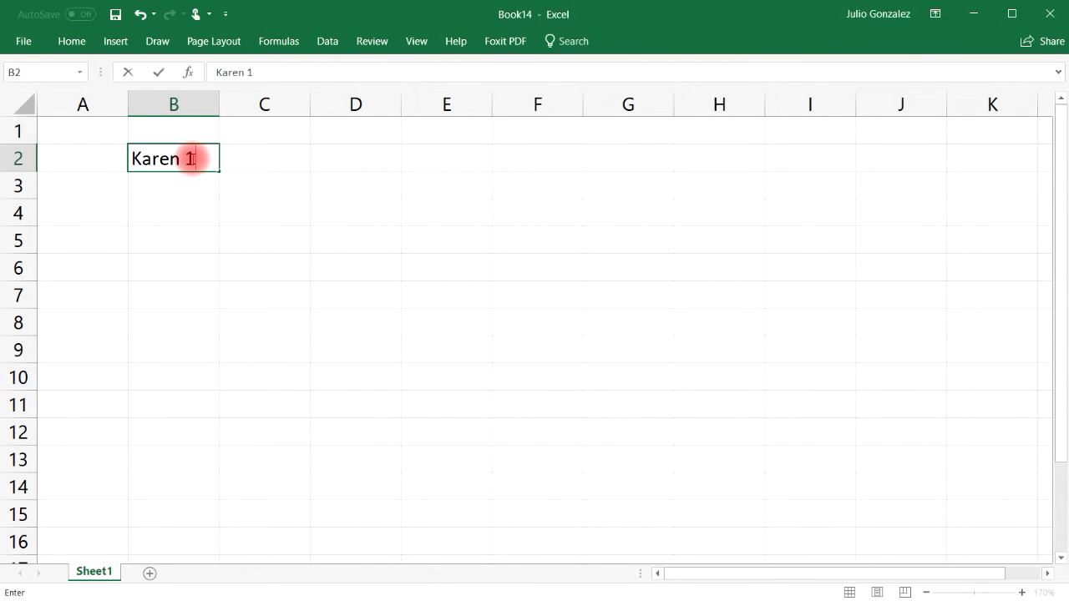
left_click(220, 159)
left_click(208, 162)
left_click_drag(219, 169, 210, 422)
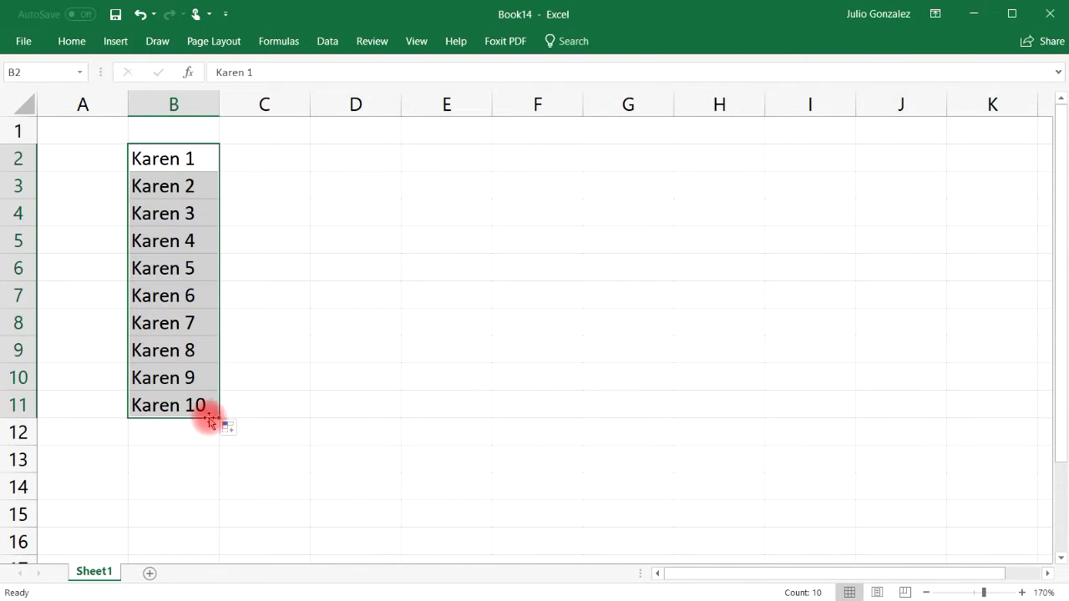
Clear the numbered names from the range B2:B11
left_click(268, 252)
left_click_drag(195, 160, 178, 391)
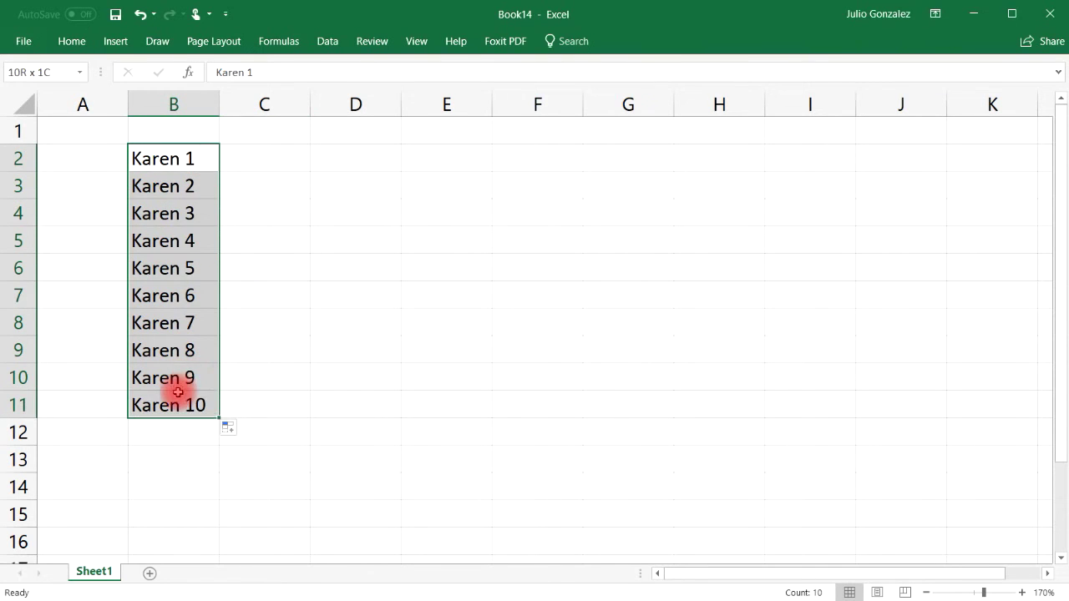
key("Delete")
left_click(251, 240)
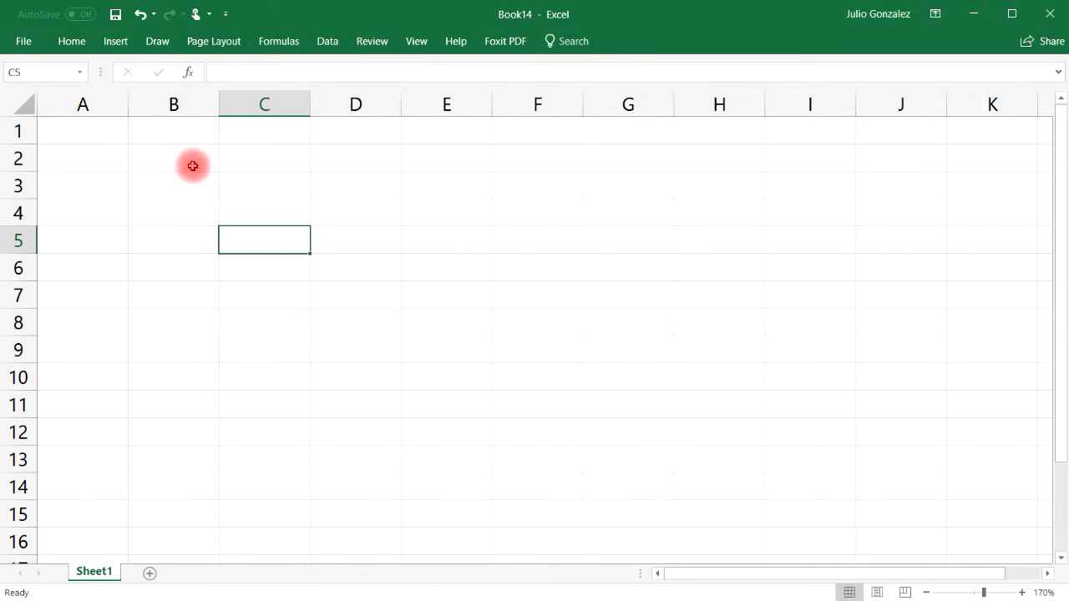
Enter Jan in cell B2 and extend the month abbreviations down column B to B12 with AutoFill
left_click(112, 154)
left_click(164, 157)
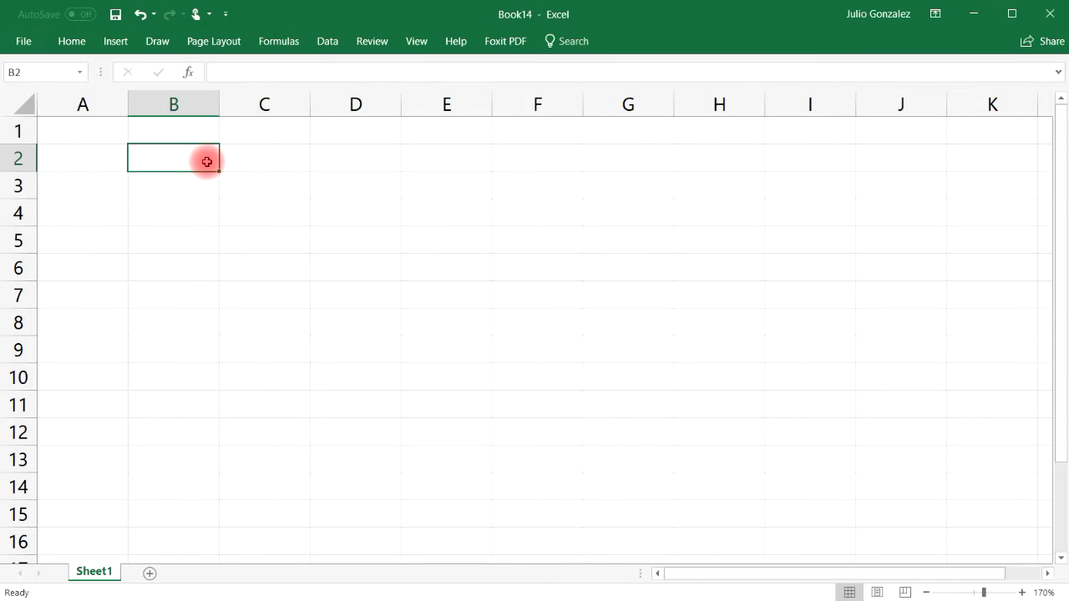
type("Jan")
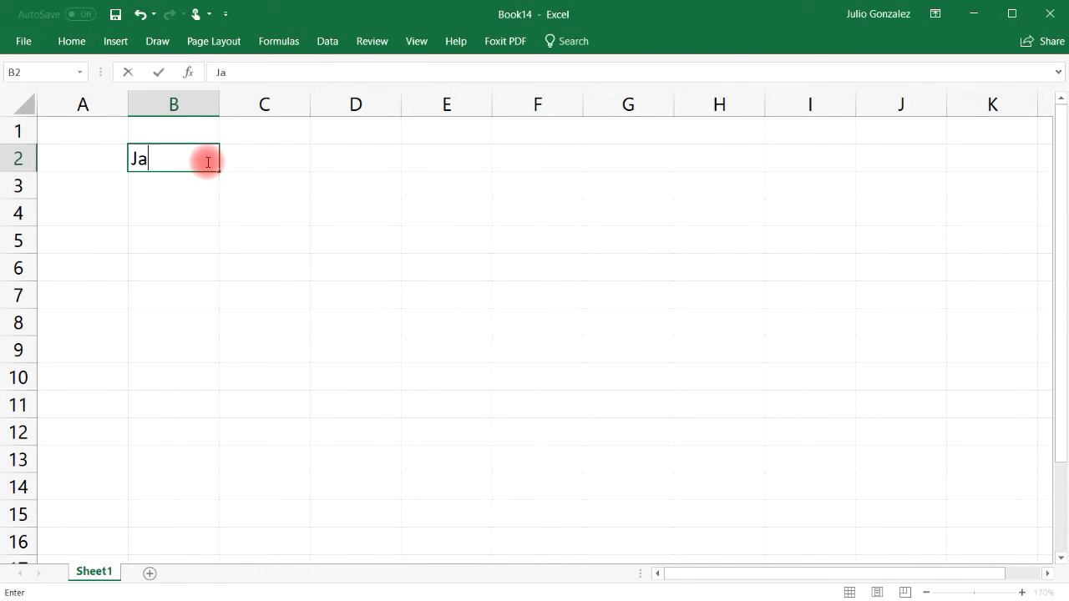
key("Return")
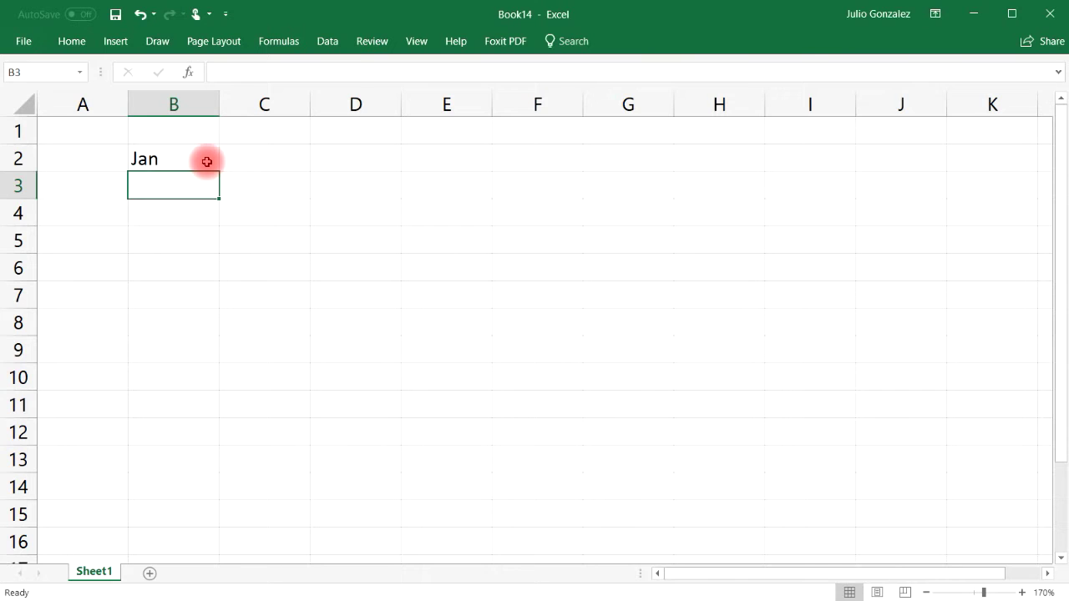
left_click(208, 161)
left_click_drag(217, 170, 203, 446)
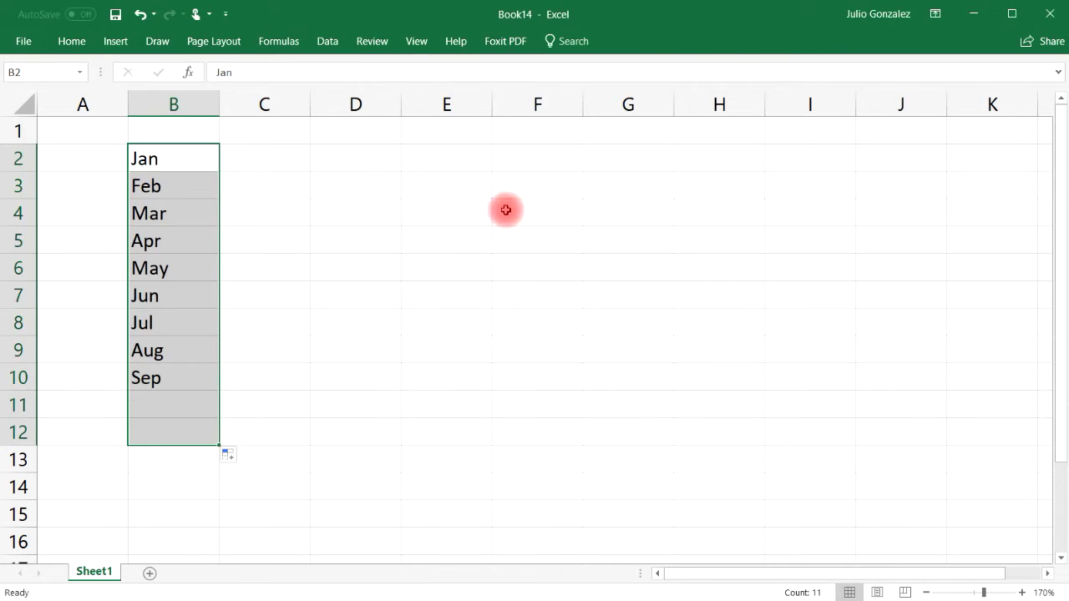
Enter $300 in C2 and $600 in C3, and extend the amounts as a linear series down to C12 with AutoFill
left_click(292, 159)
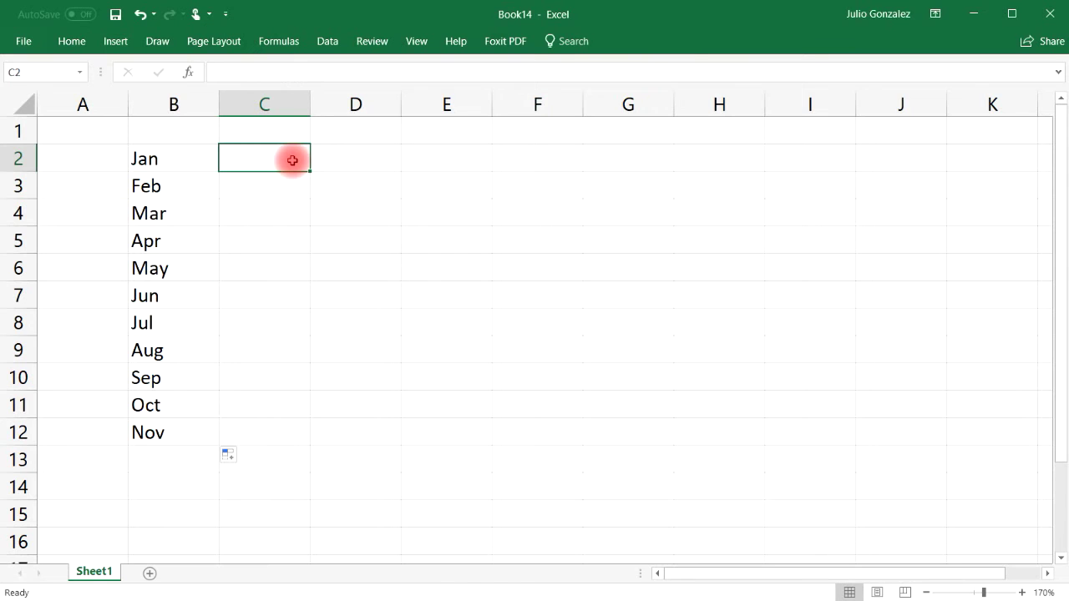
type("$$")
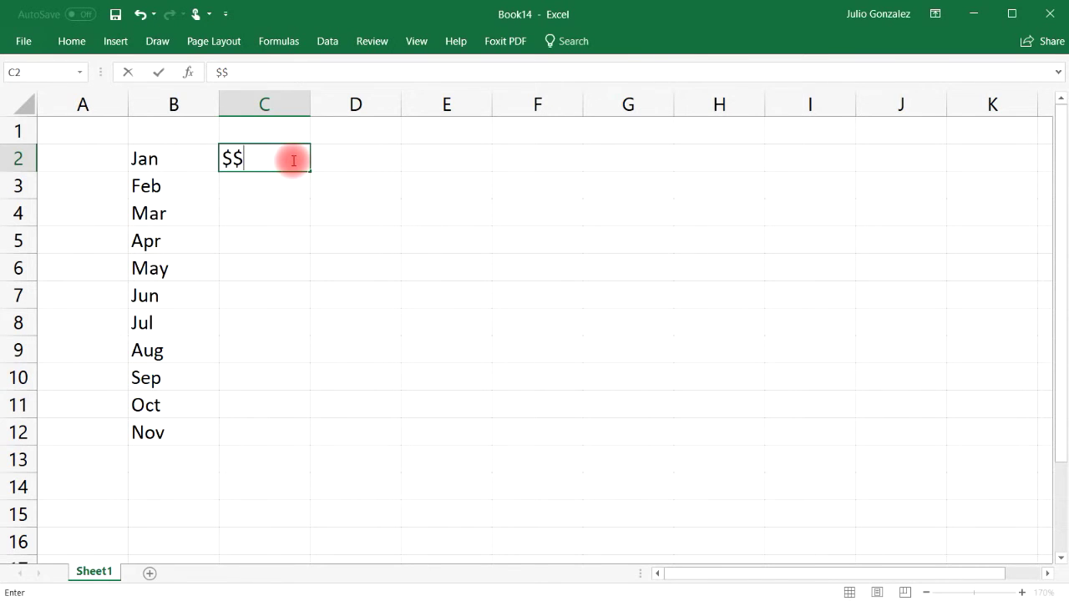
type("300")
key("Tab")
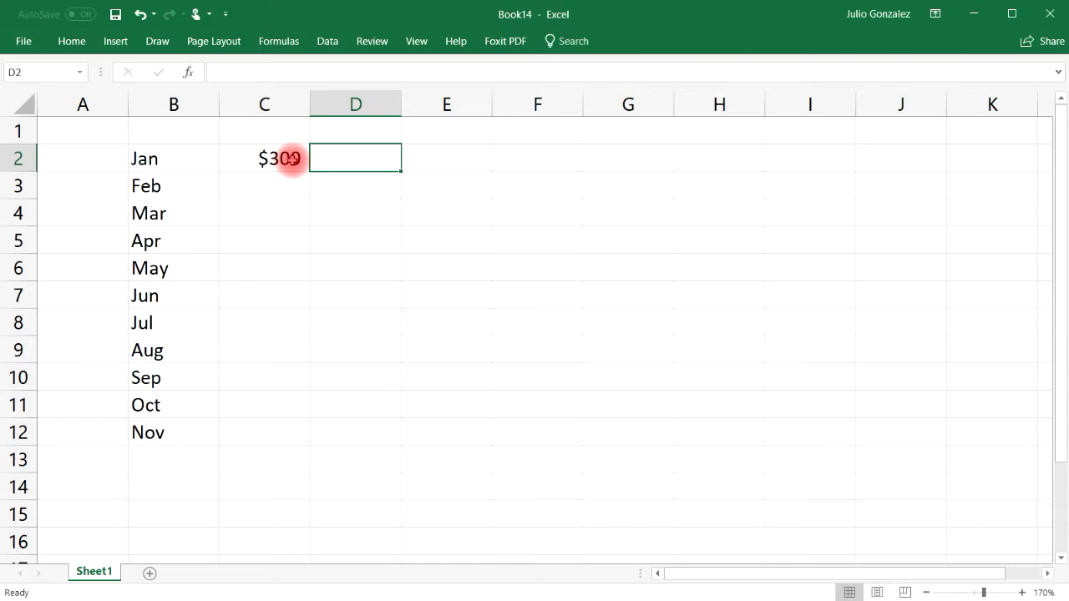
left_click(281, 182)
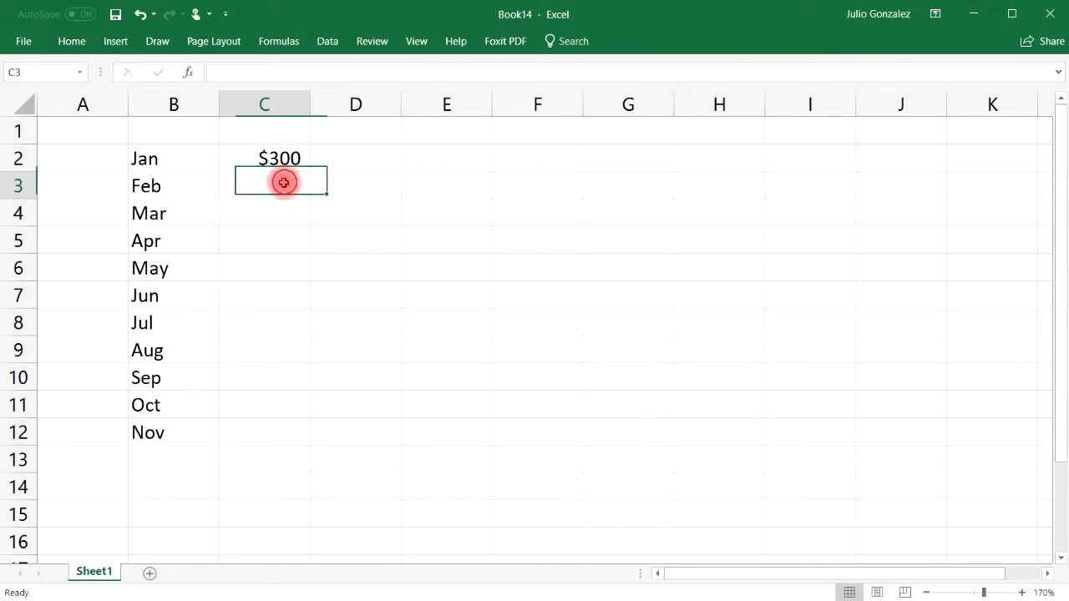
type("$600")
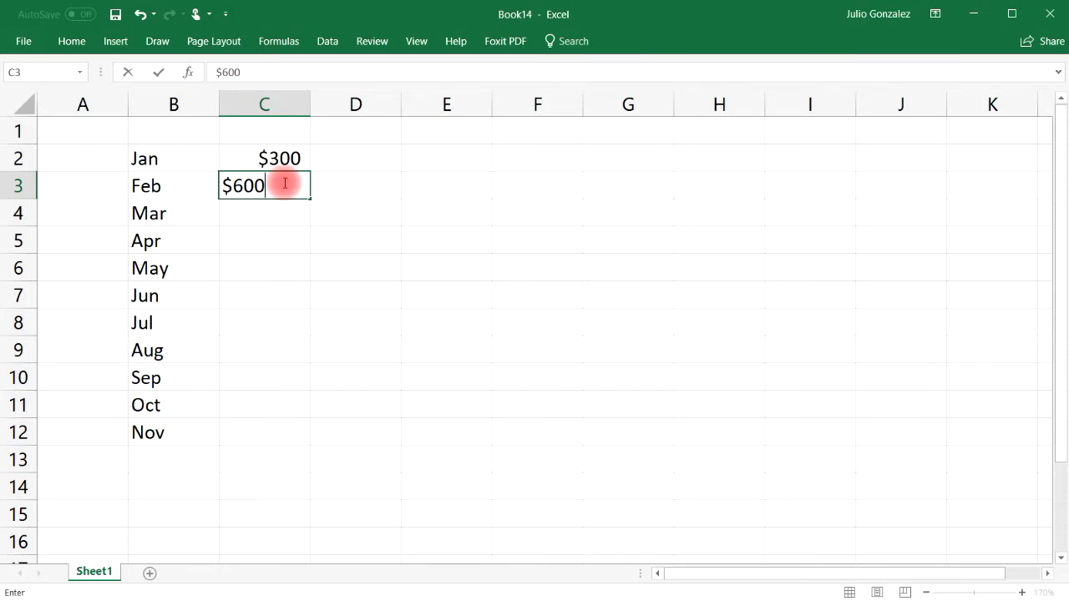
key("Tab")
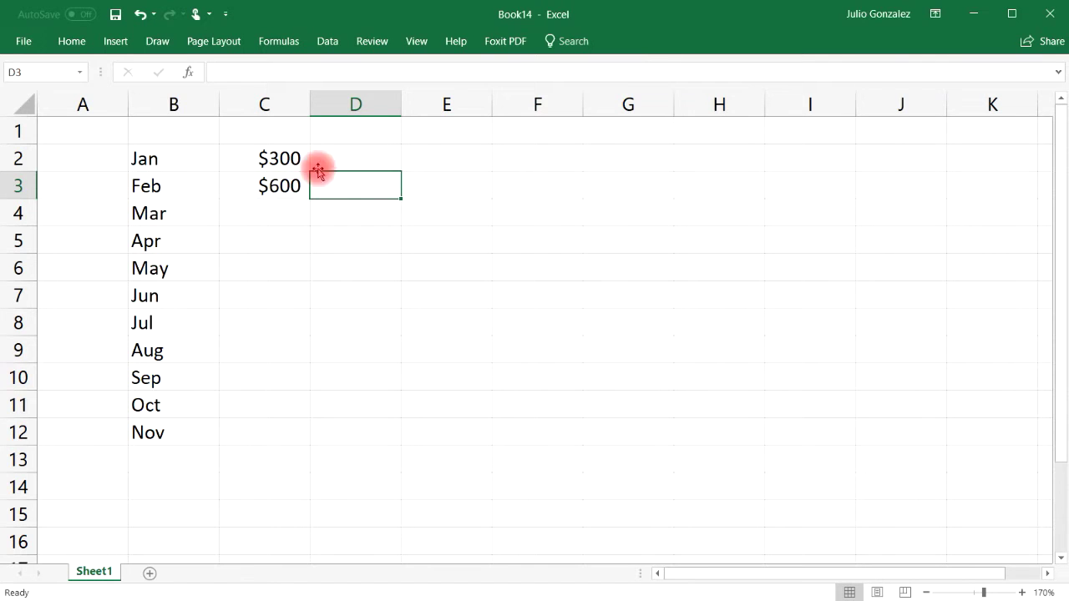
left_click_drag(280, 158, 341, 431)
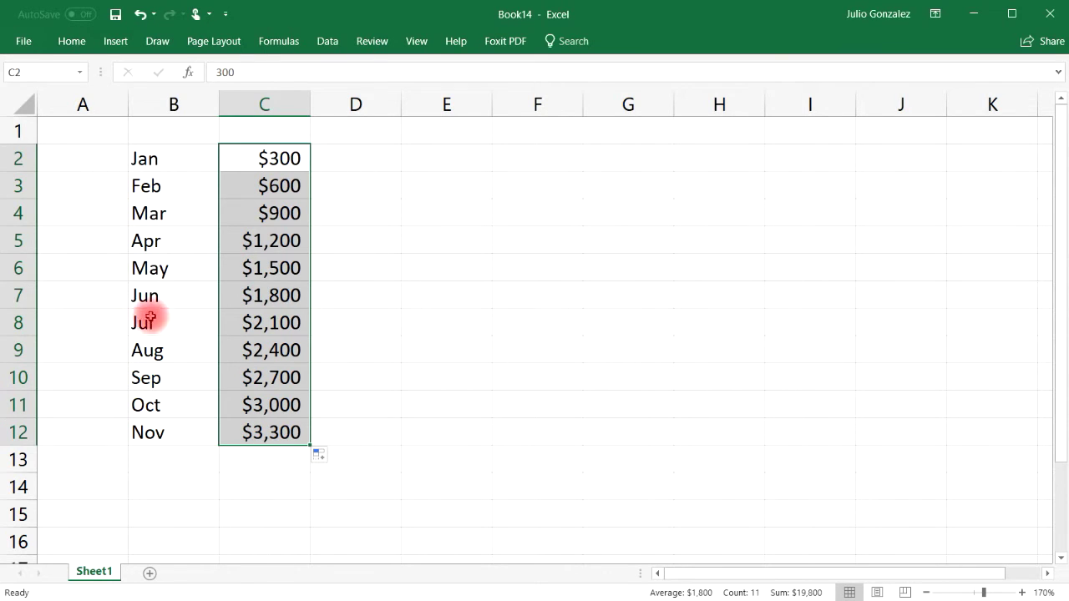
Clear the months and dollar amounts from the range B2:C12
left_click(373, 344)
left_click_drag(143, 160, 259, 432)
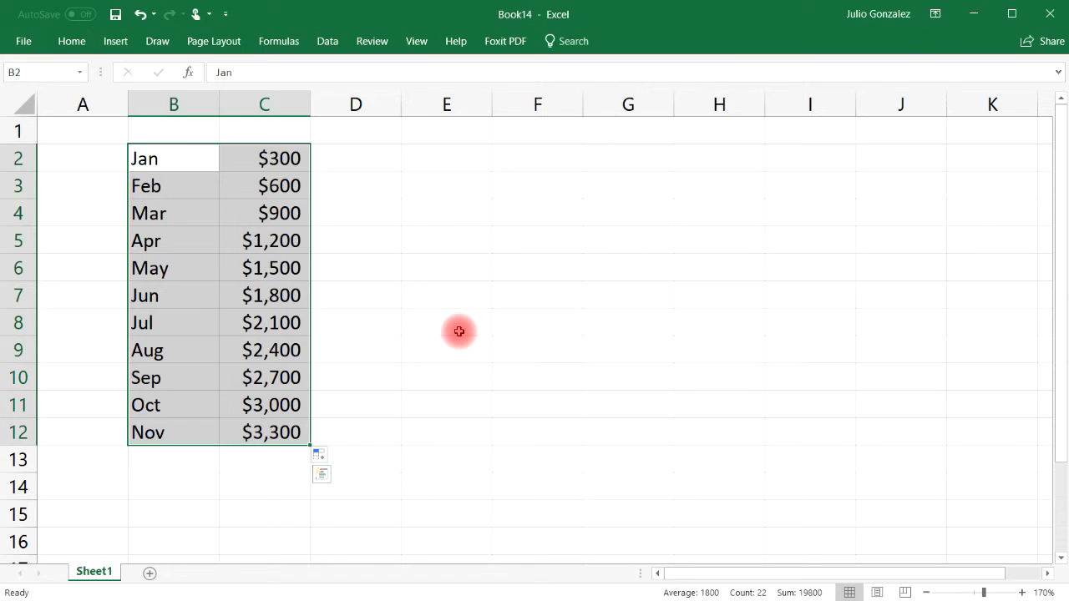
key("Delete")
Enter Monday in B2, extend the weekdays down to B8 with AutoFill, and widen column B to fit the names
left_click(155, 162)
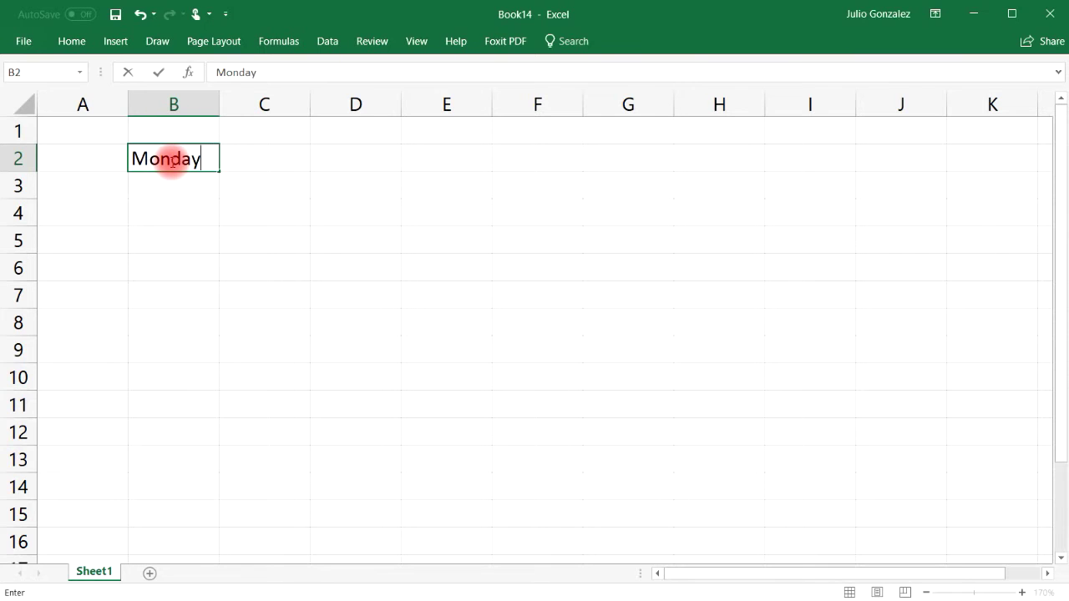
key("Tab")
left_click(170, 161)
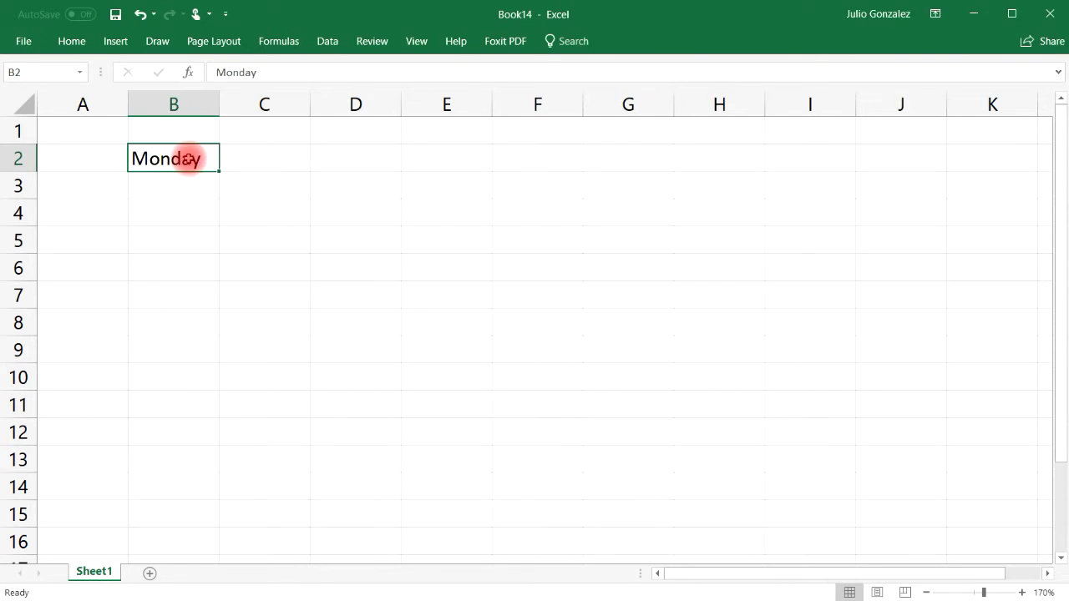
left_click_drag(216, 171, 210, 328)
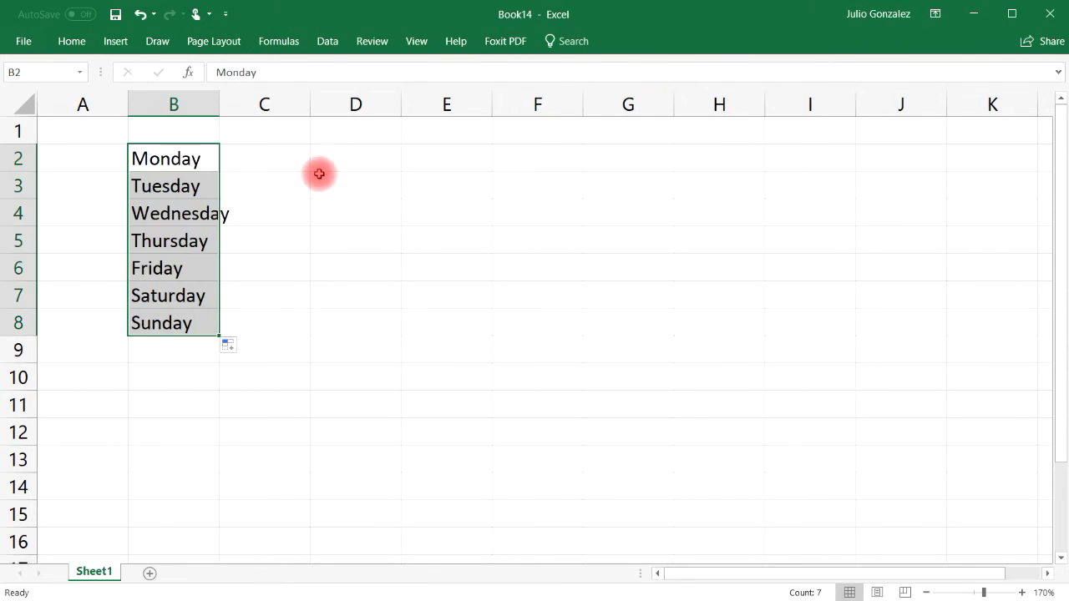
left_click_drag(218, 101, 233, 97)
Enter Mon in cell C2 and extend the weekday abbreviations across row 2 to I2 with AutoFill
left_click(279, 160)
type("M")
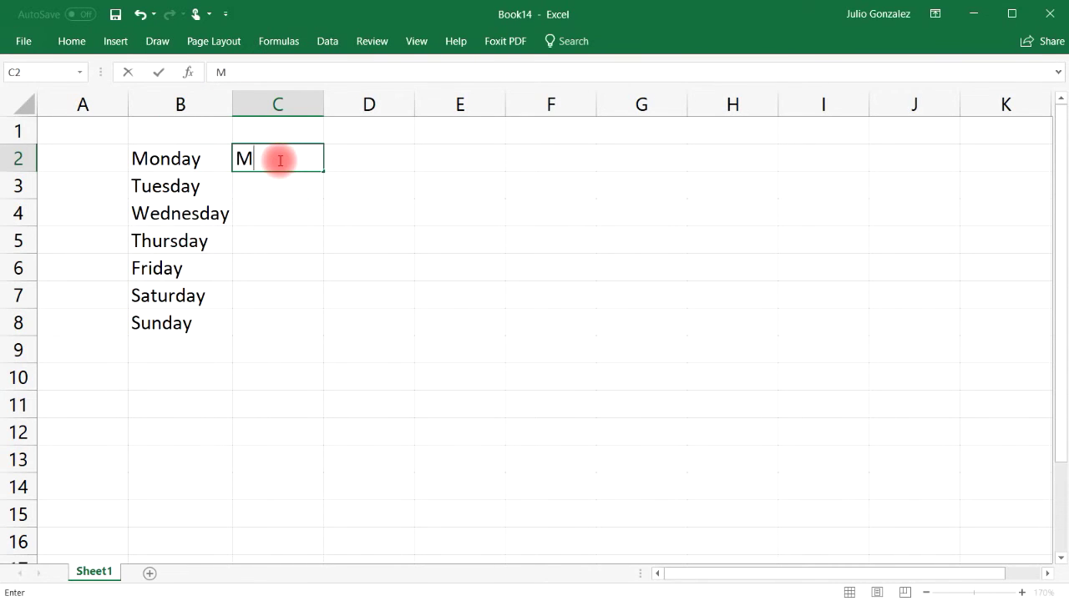
key("Tab")
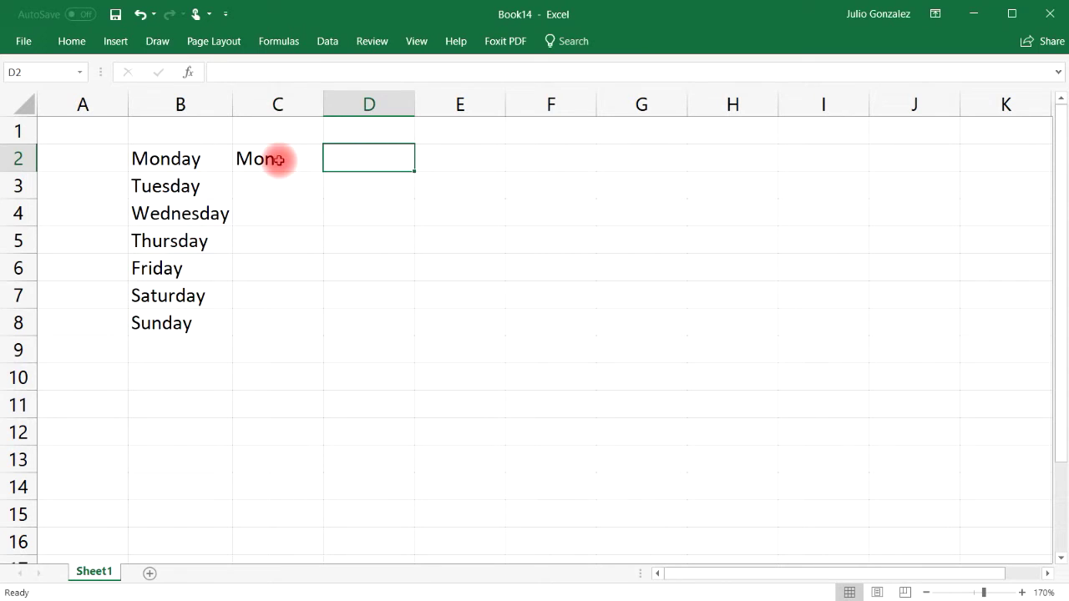
left_click(279, 159)
left_click_drag(323, 170, 827, 167)
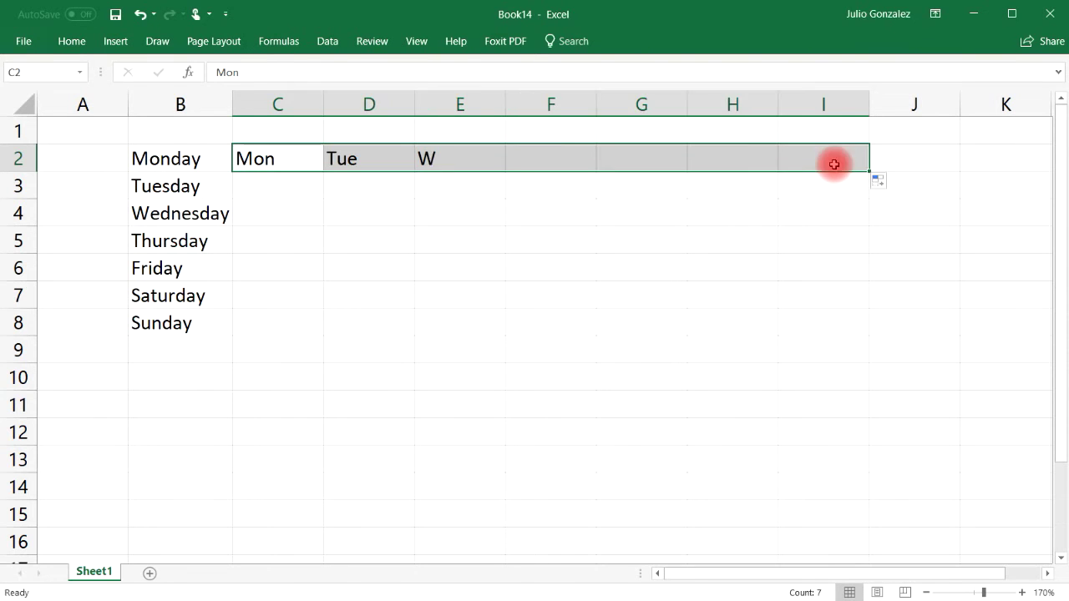
Clear the weekday names and abbreviations from the range B2:I8
left_click(566, 421)
left_click_drag(175, 158, 844, 326)
key("Delete")
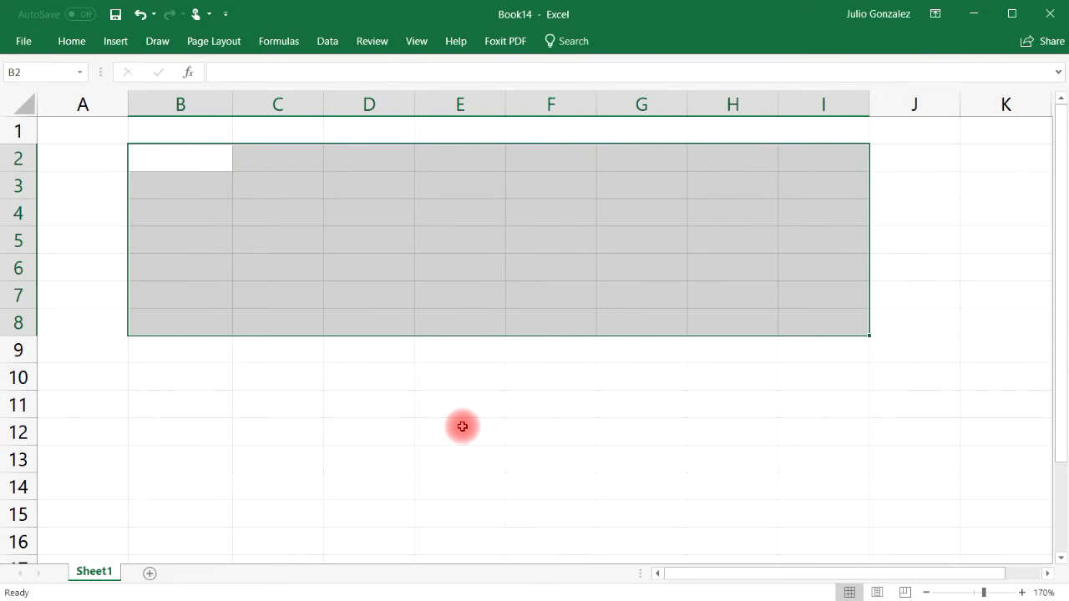
left_click(441, 426)
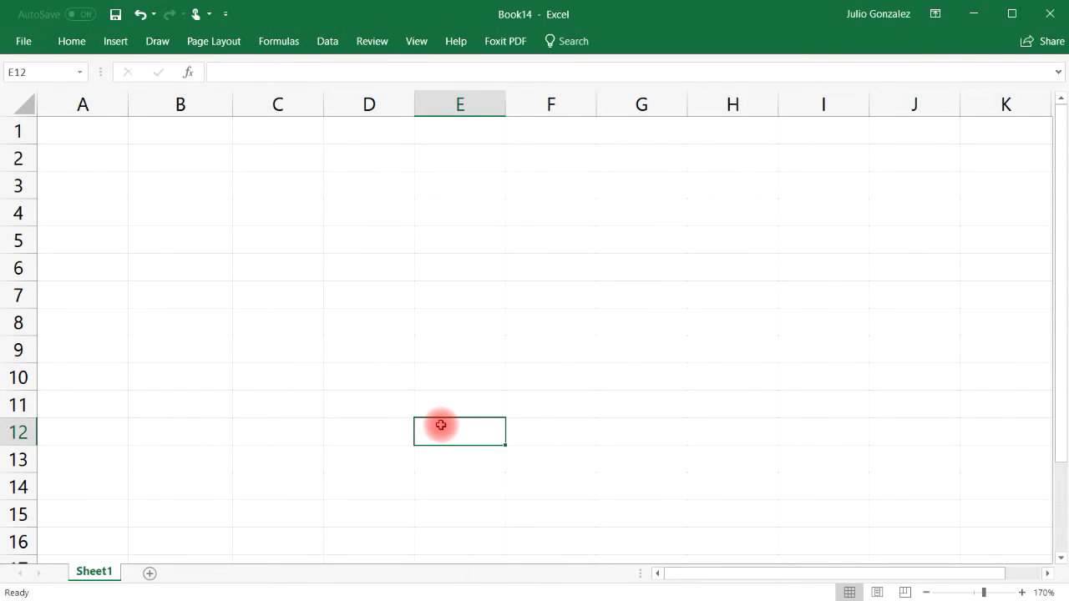
Enter the date 4/1/2018 in cell B2
left_click(196, 160)
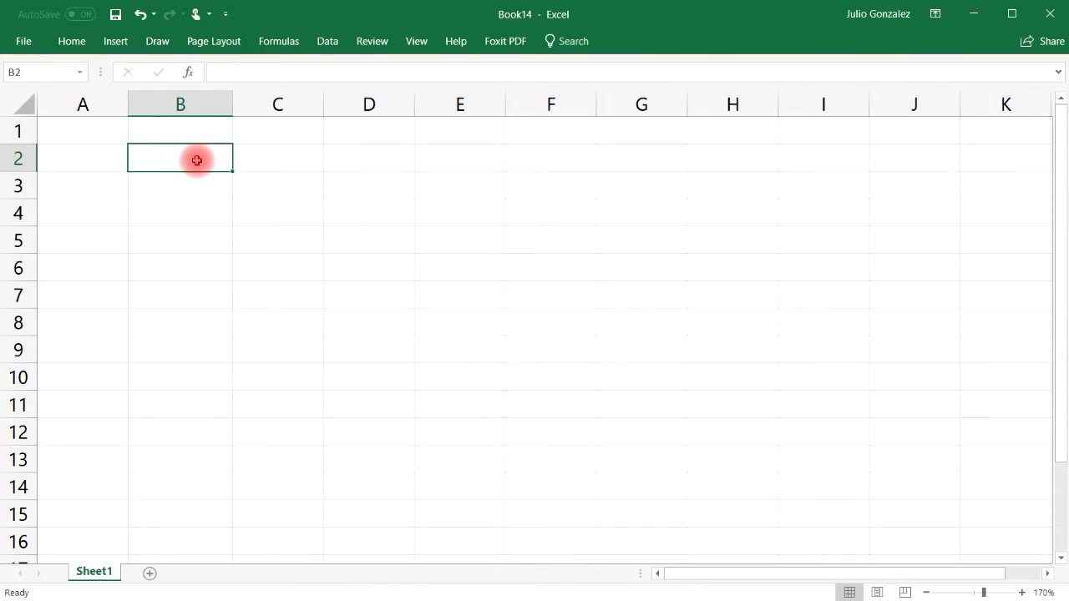
type("4/1/")
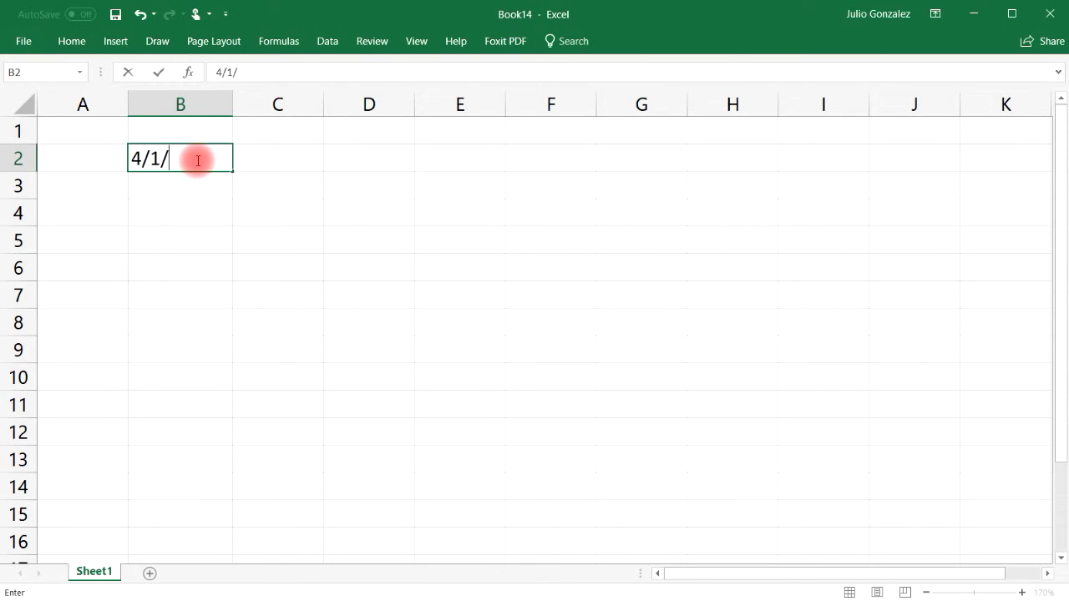
key("Return")
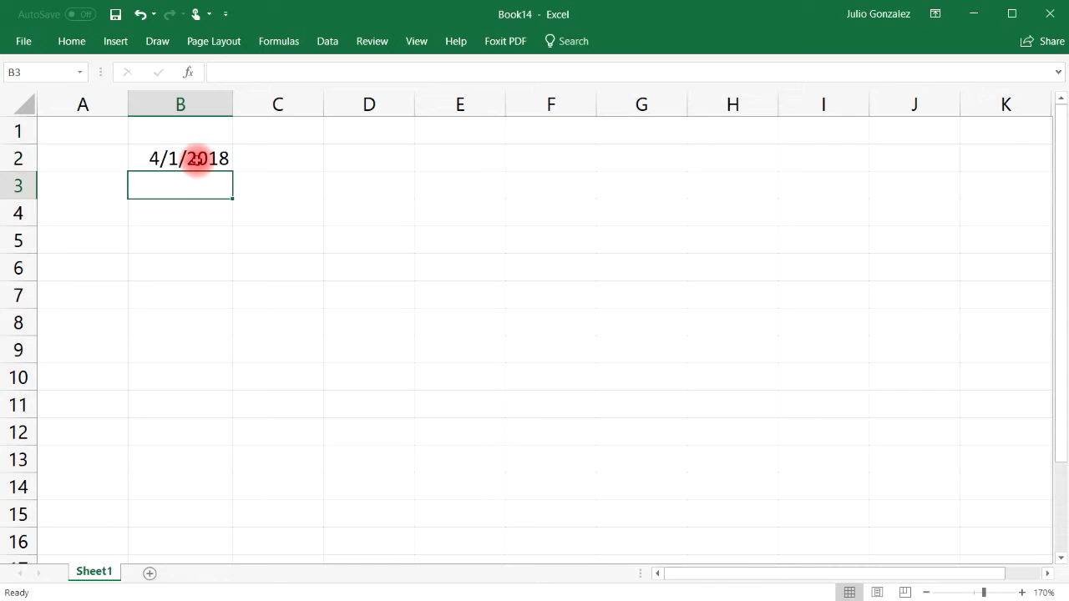
left_click(196, 160)
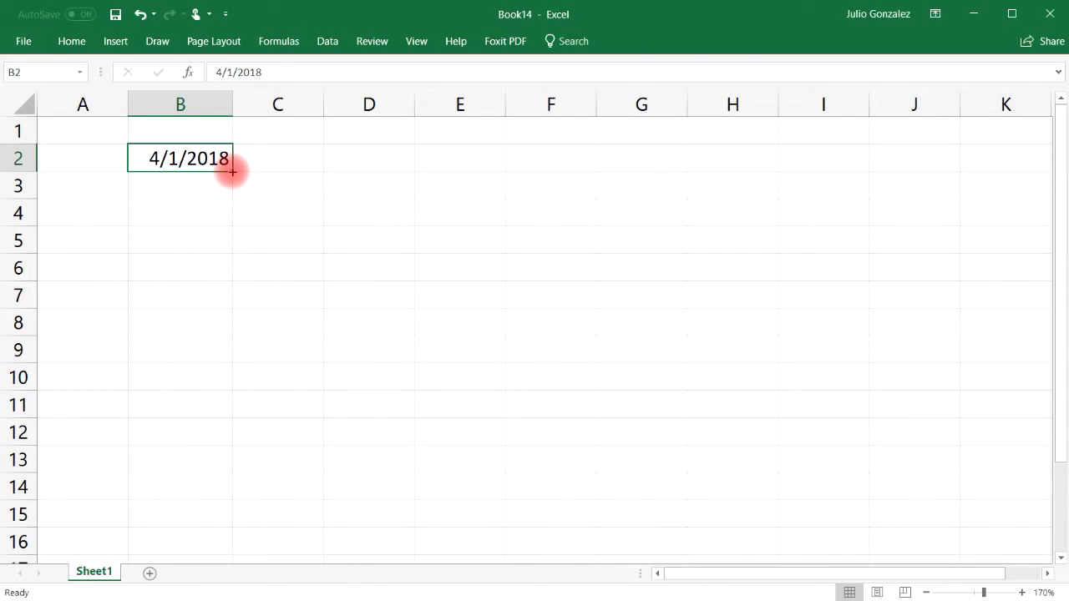
Extend the date in B2 by days down to B14 with AutoFill, and undo the fill
left_click_drag(230, 169, 214, 489)
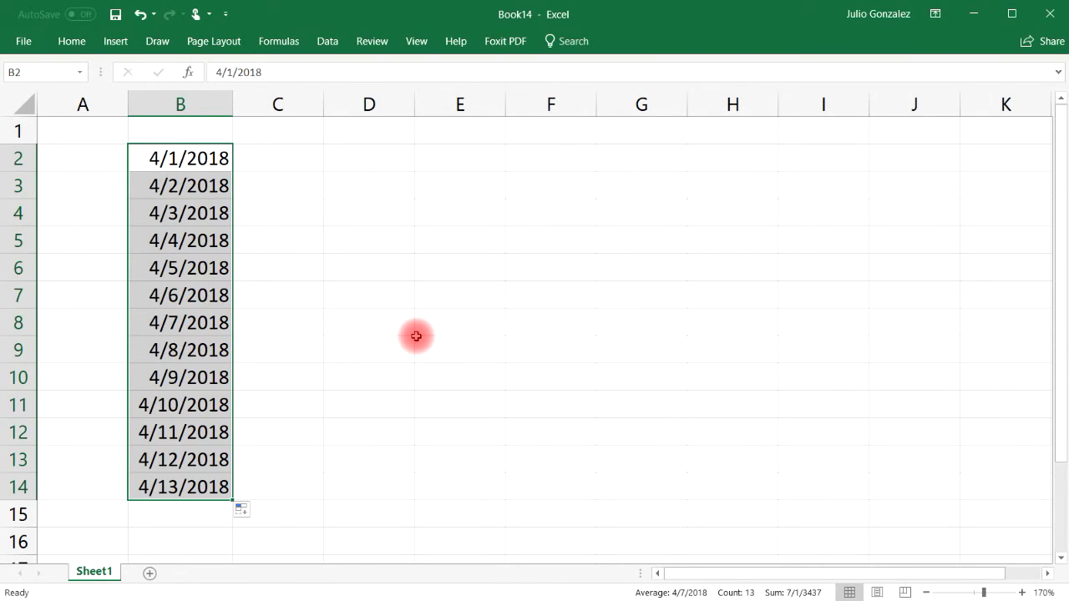
left_click(140, 14)
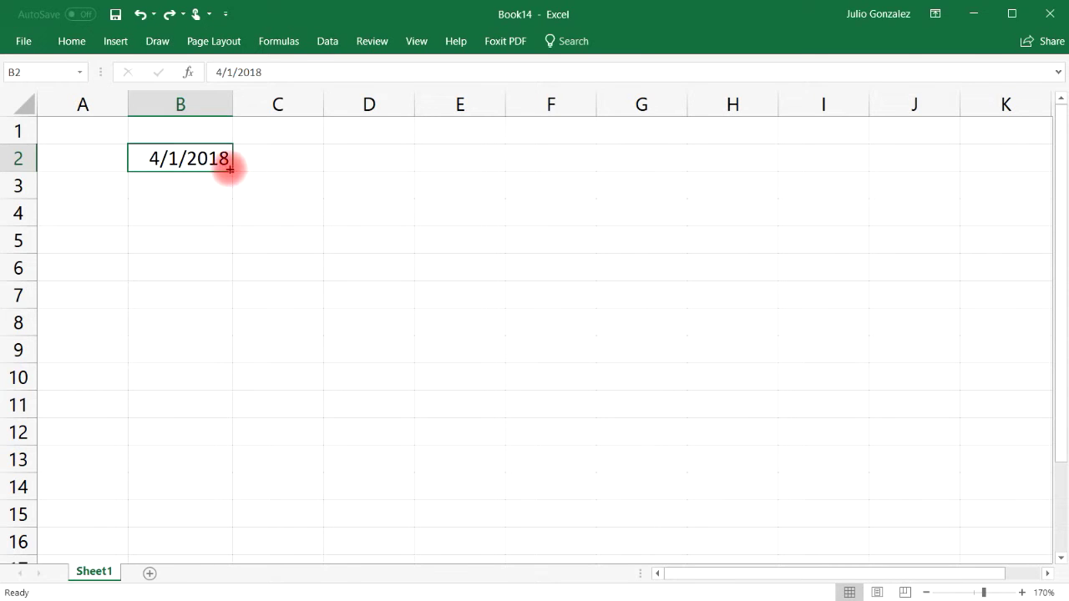
Fill the date in B2 down to B14 with the Fill Months option, and undo the fill
left_click_drag(230, 168, 219, 489)
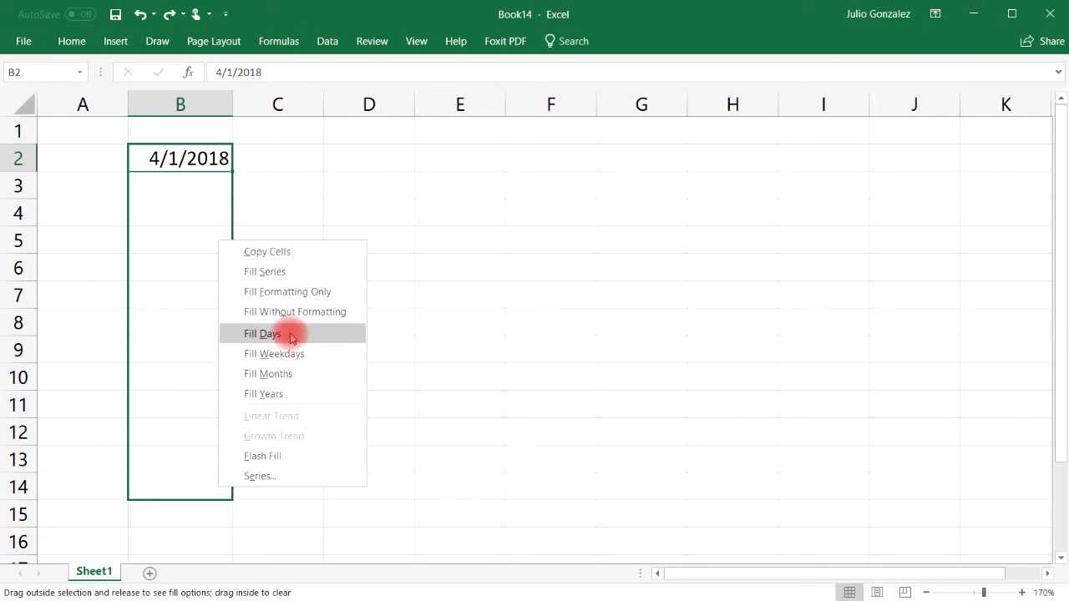
left_click(304, 373)
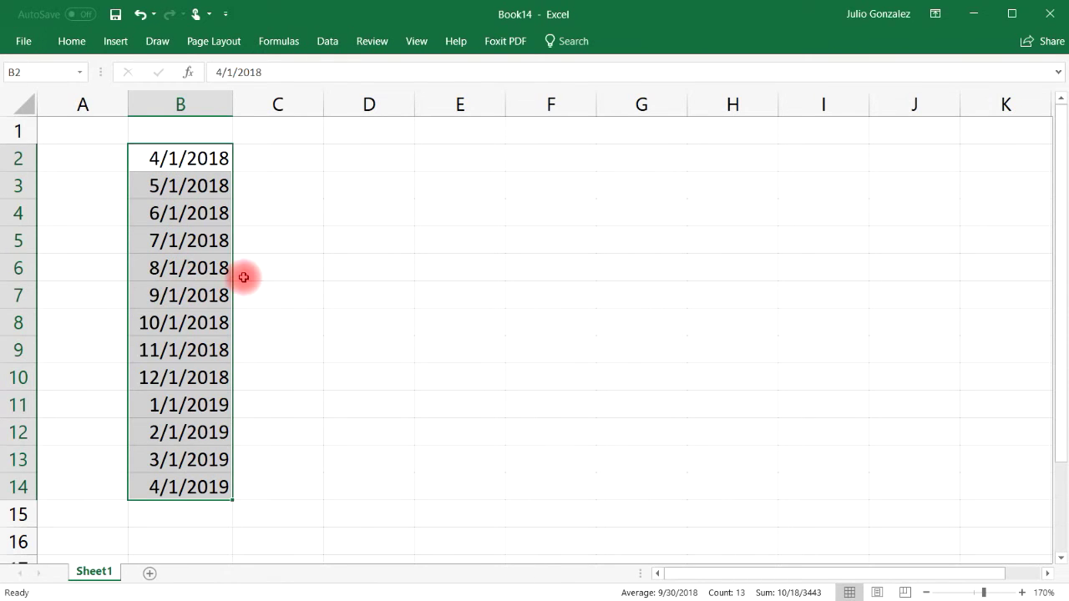
left_click(139, 14)
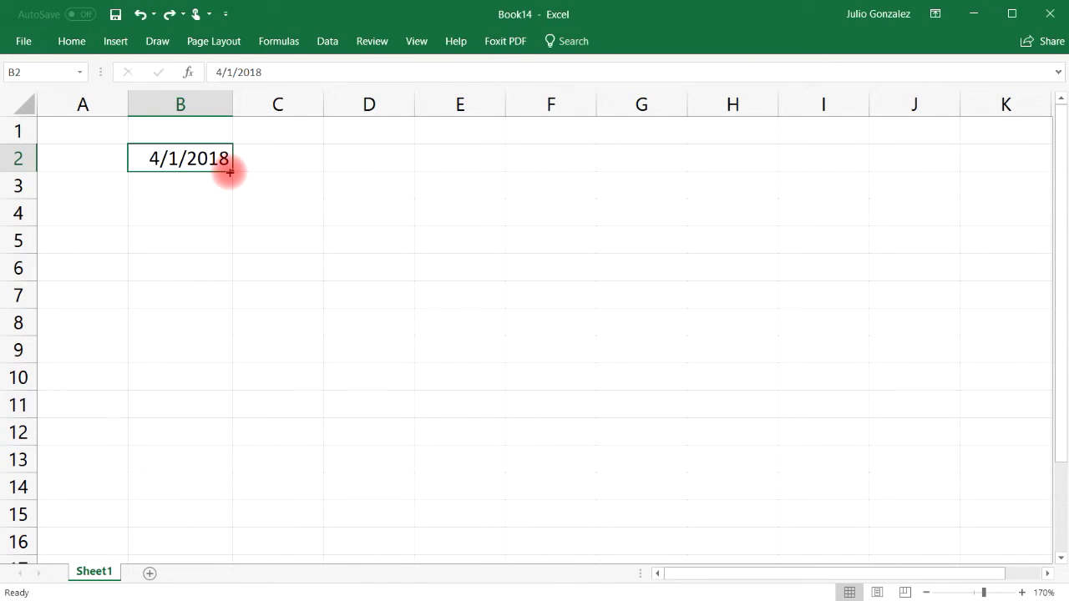
Fill the date in B2 down to B14 with the Fill Weekdays option, check the skipped weekends, and undo the fill
left_click_drag(231, 172, 213, 505)
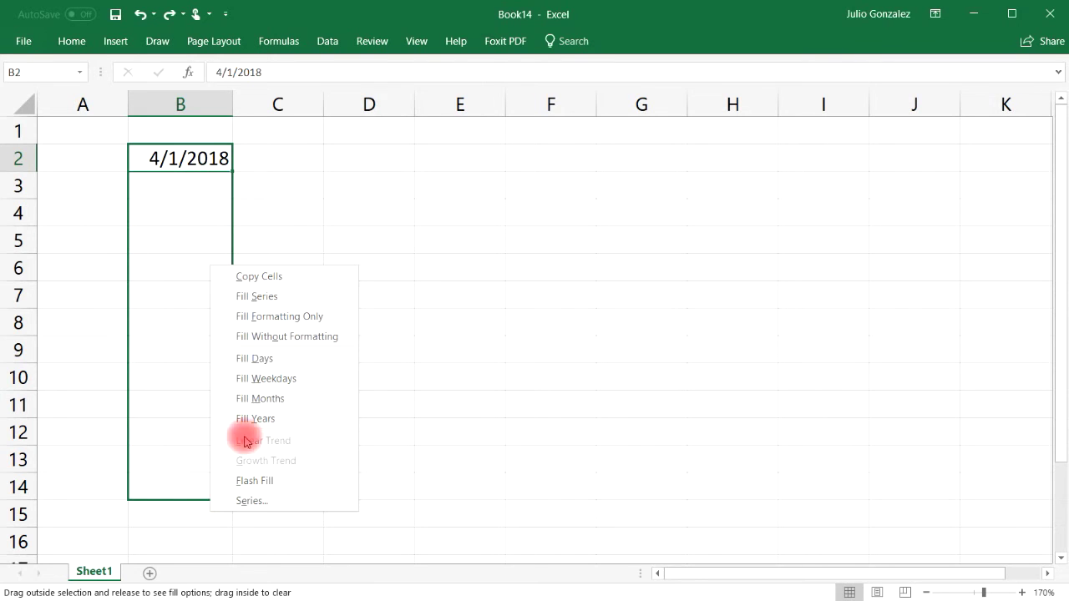
left_click(254, 378)
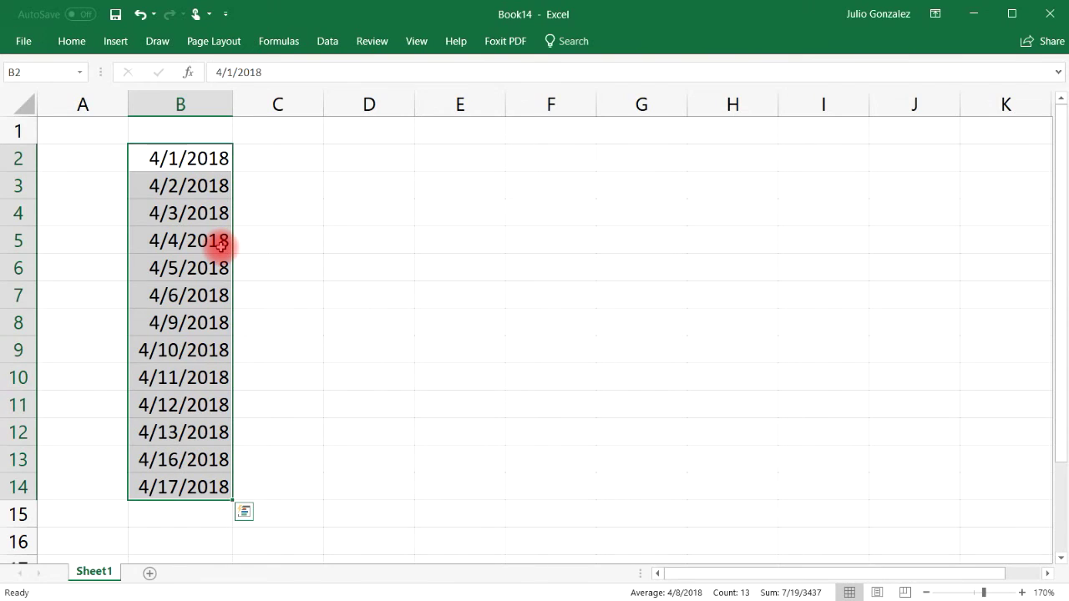
left_click(191, 299)
left_click(186, 322)
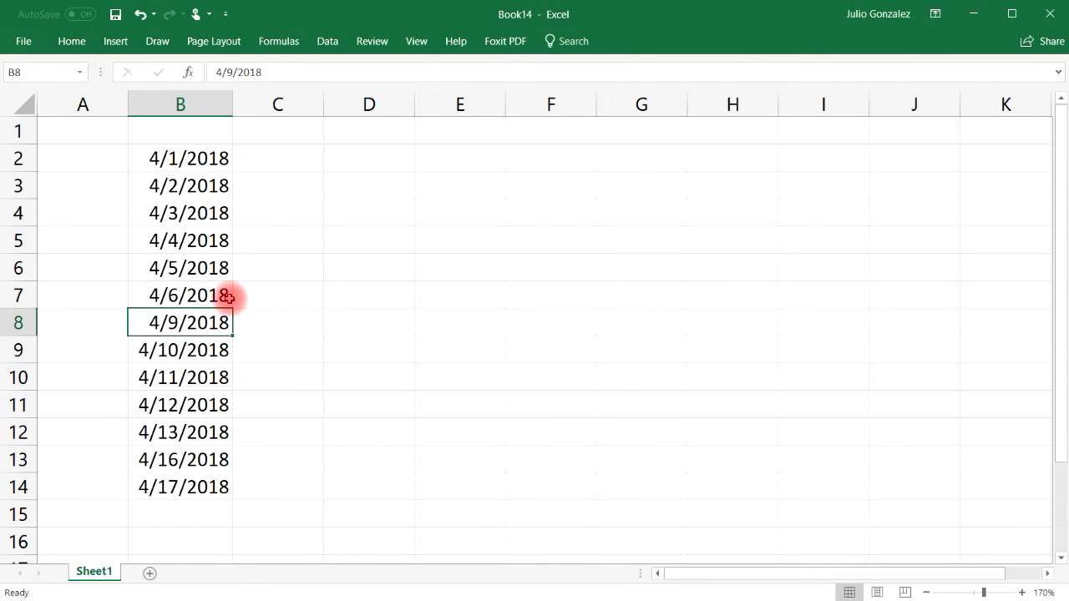
left_click(204, 432)
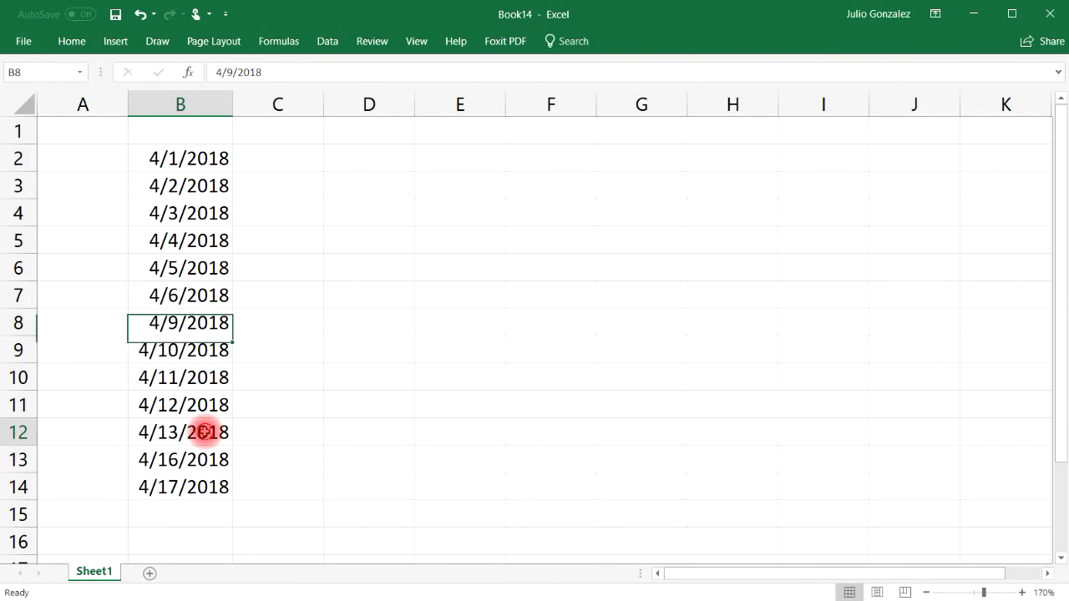
left_click(190, 461)
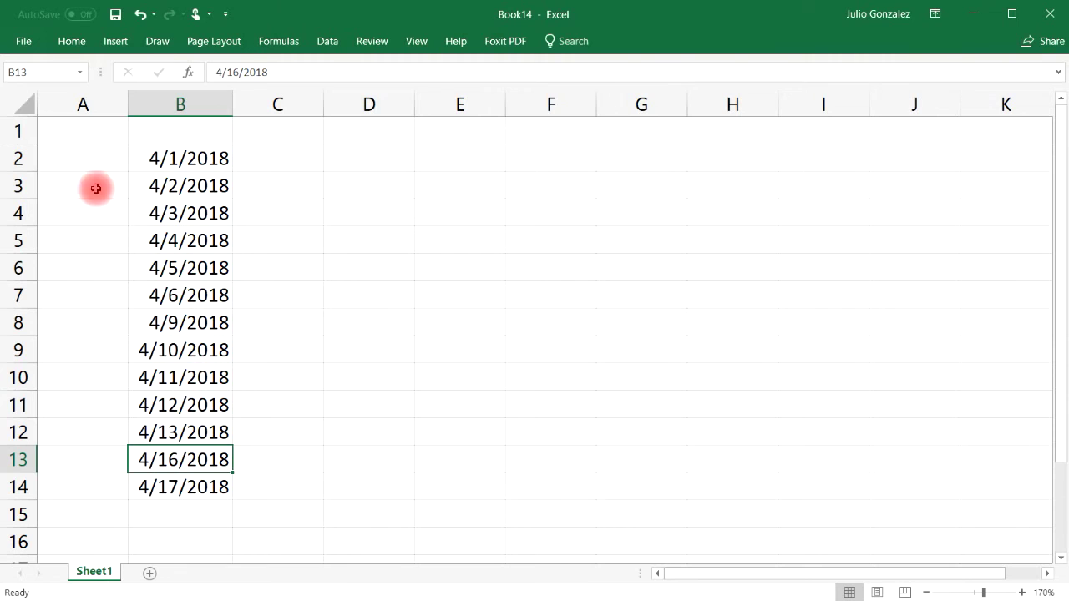
left_click(141, 15)
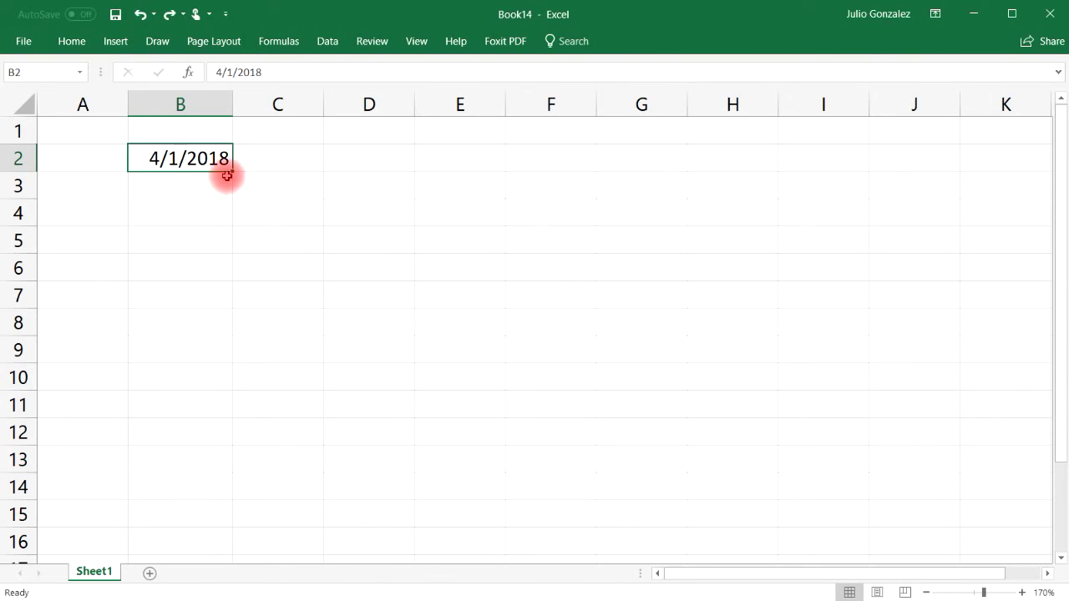
Fill the date in B2 down to B14 with the Fill Years option and check the yearly dates
left_click_drag(231, 171, 209, 499)
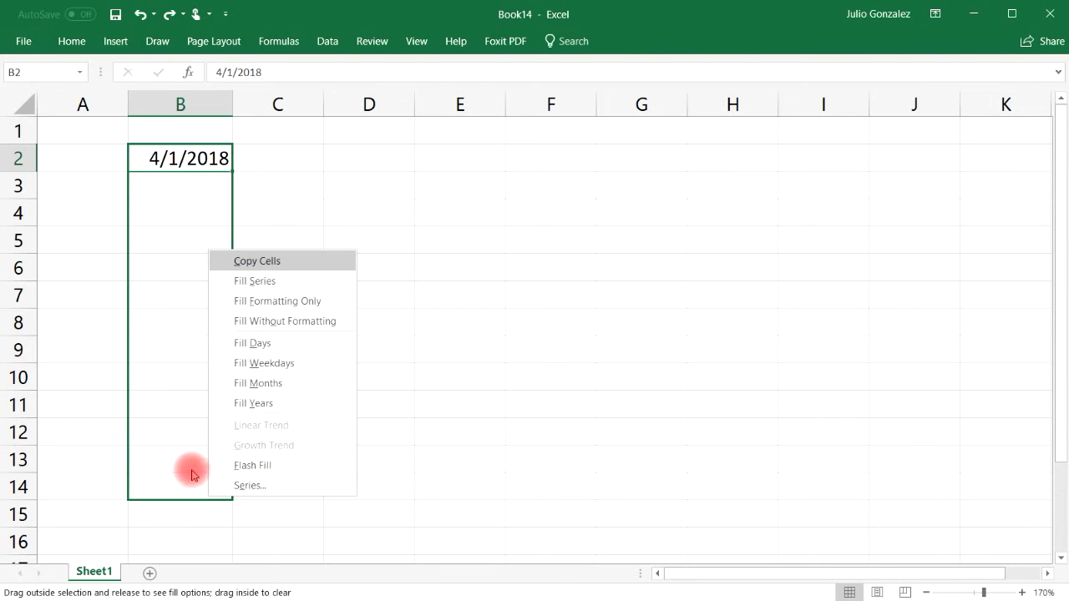
left_click(255, 404)
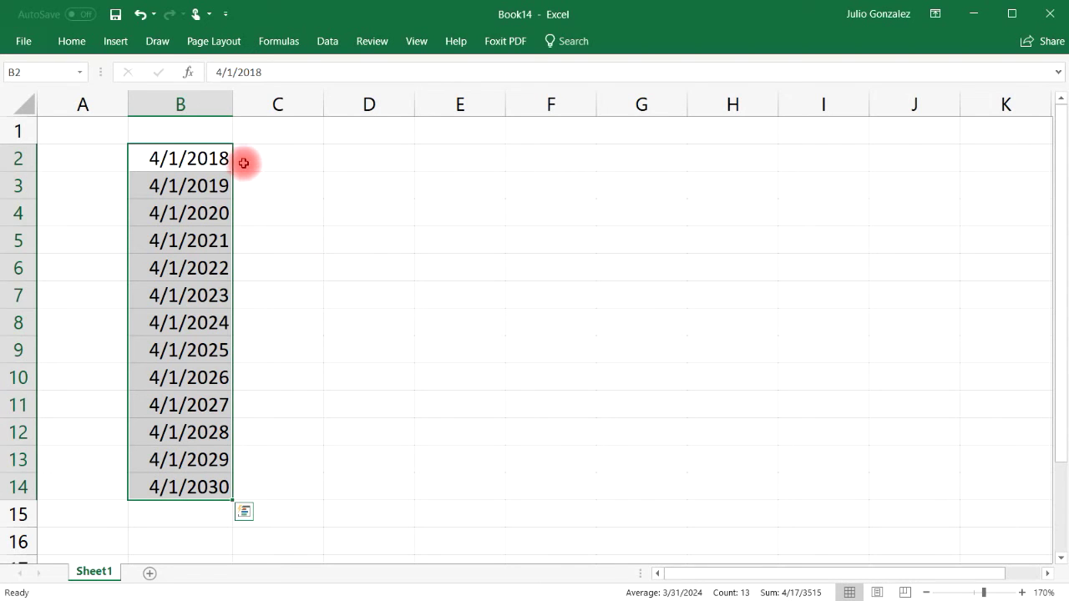
left_click(212, 185)
left_click(206, 215)
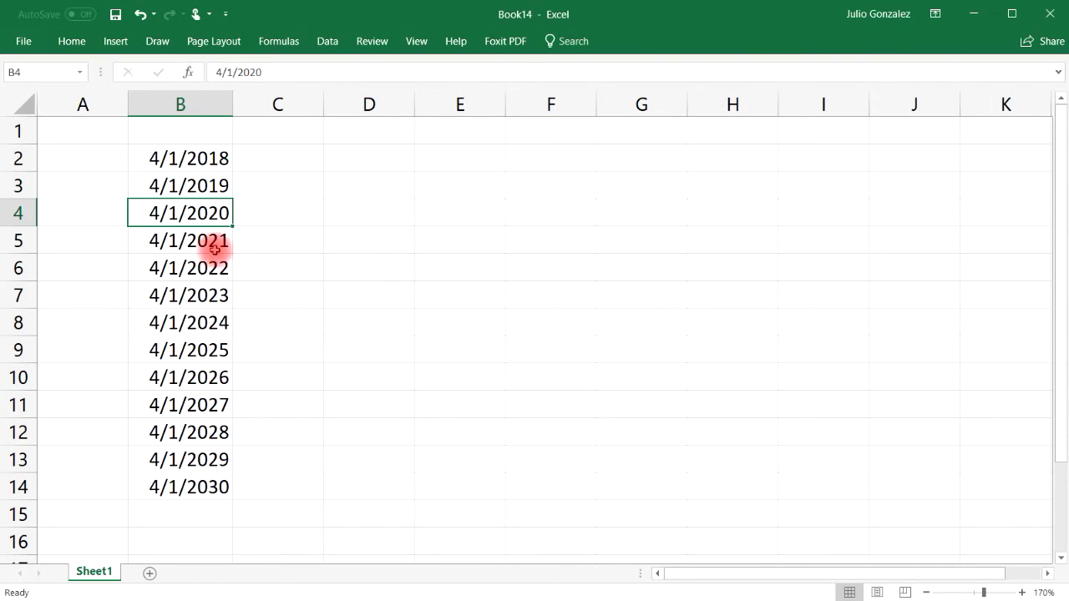
left_click(215, 243)
Clear all the dates from the range B2:B14
left_click_drag(224, 158, 209, 484)
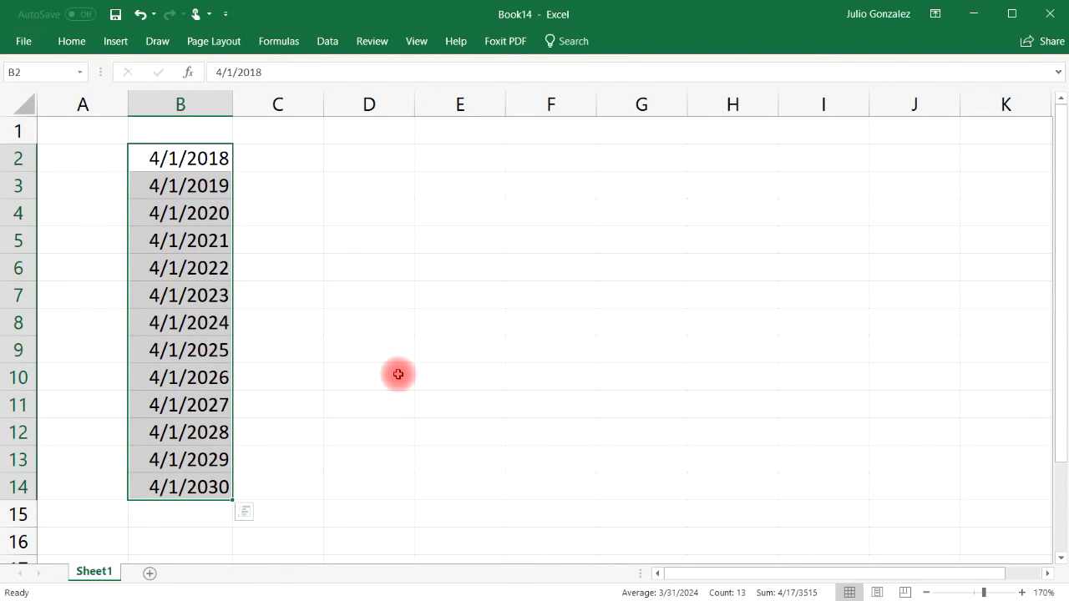
key("Delete")
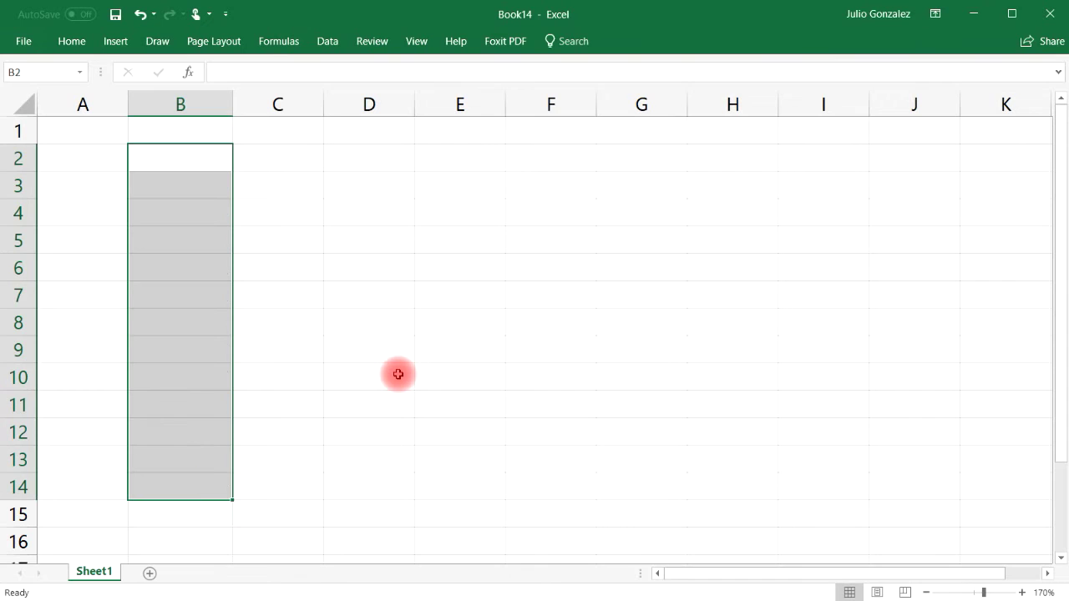
key("shift+BackSpace")
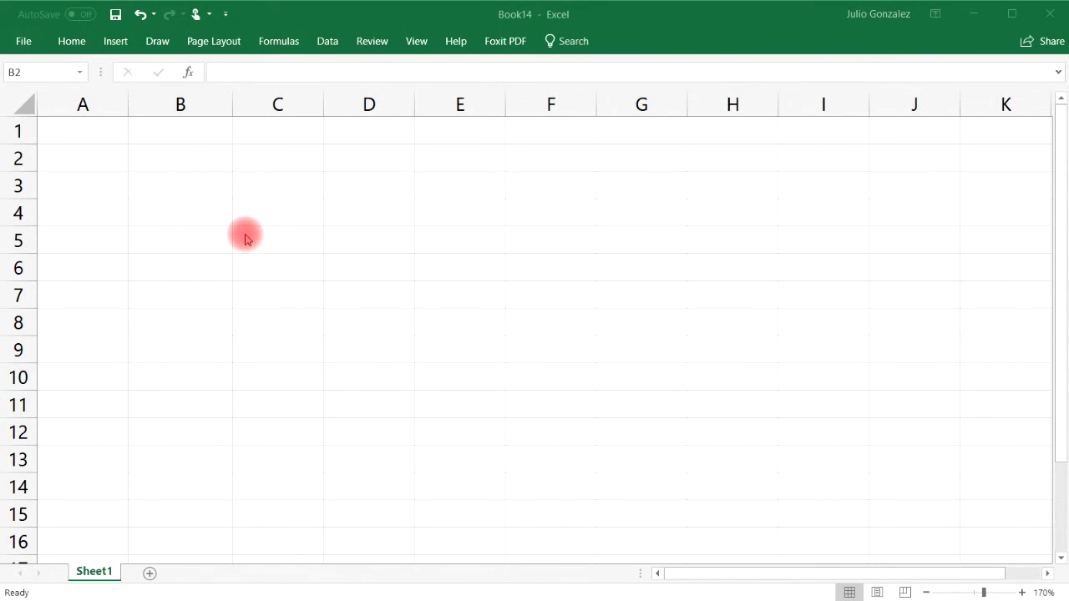
Enter Jan in cell A2 and extend the month abbreviations down to Dec in A13 with AutoFill
left_click(96, 130)
left_click(97, 133)
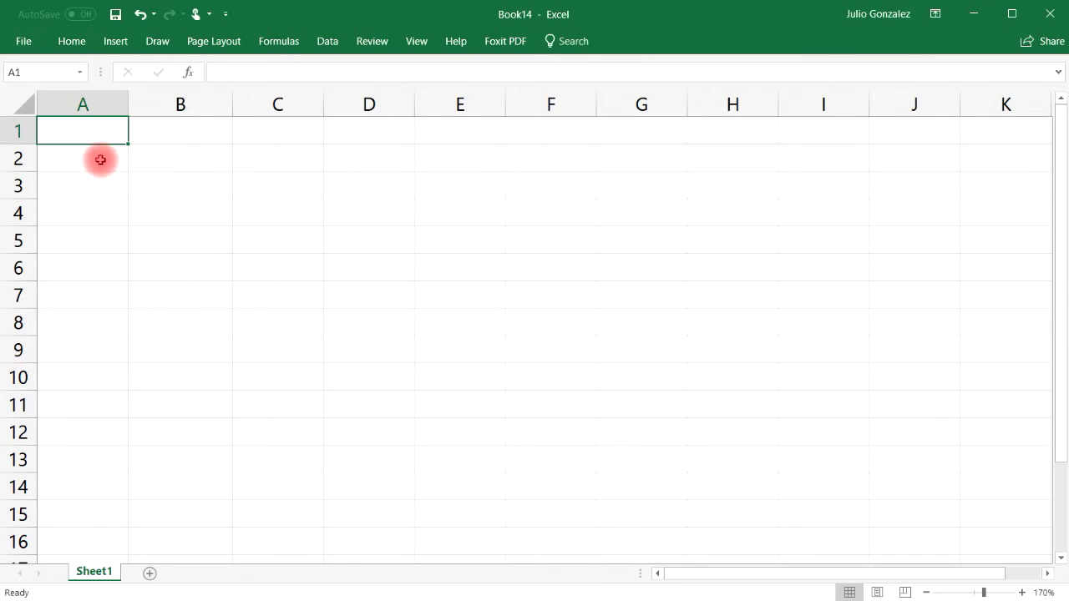
left_click(101, 158)
type("Jan")
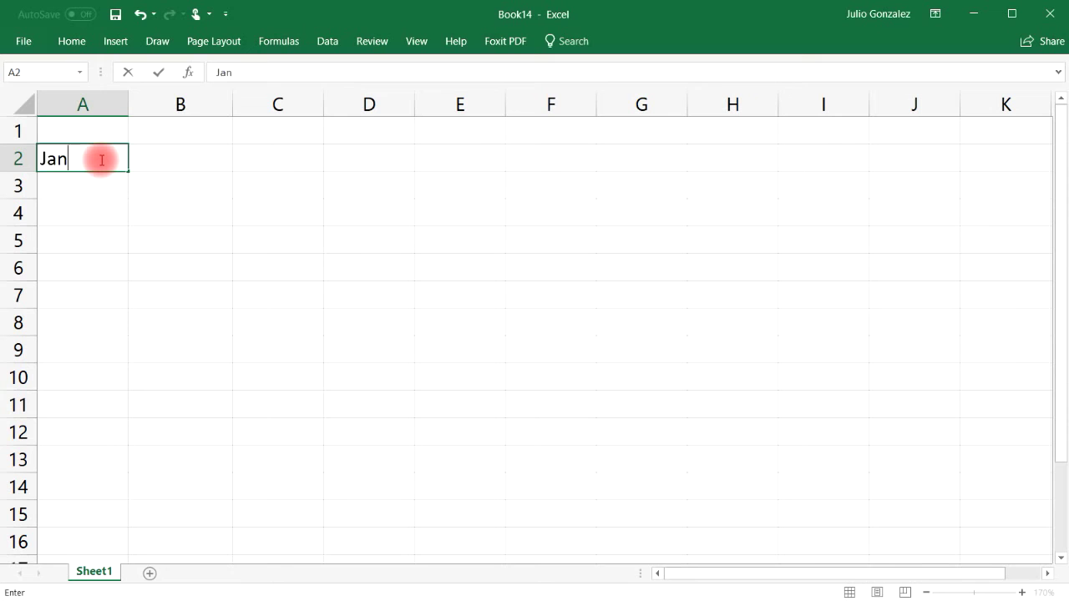
key("Tab")
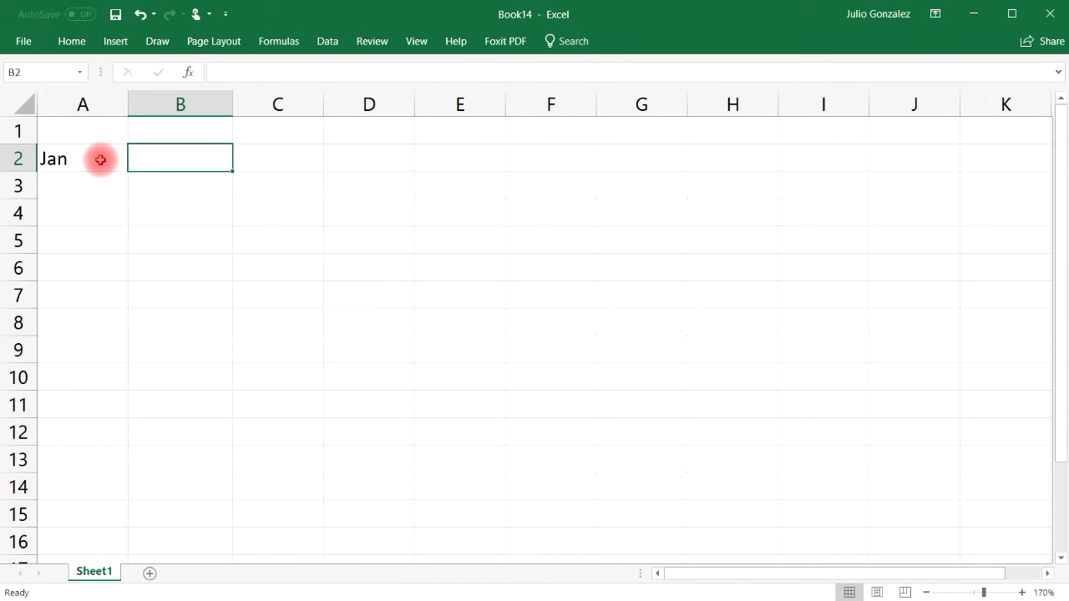
left_click(100, 159)
left_click_drag(127, 171, 114, 460)
Enter the heading Price: in B1 and $200 in B2, and copy the price down to B13 with AutoFill
left_click(189, 134)
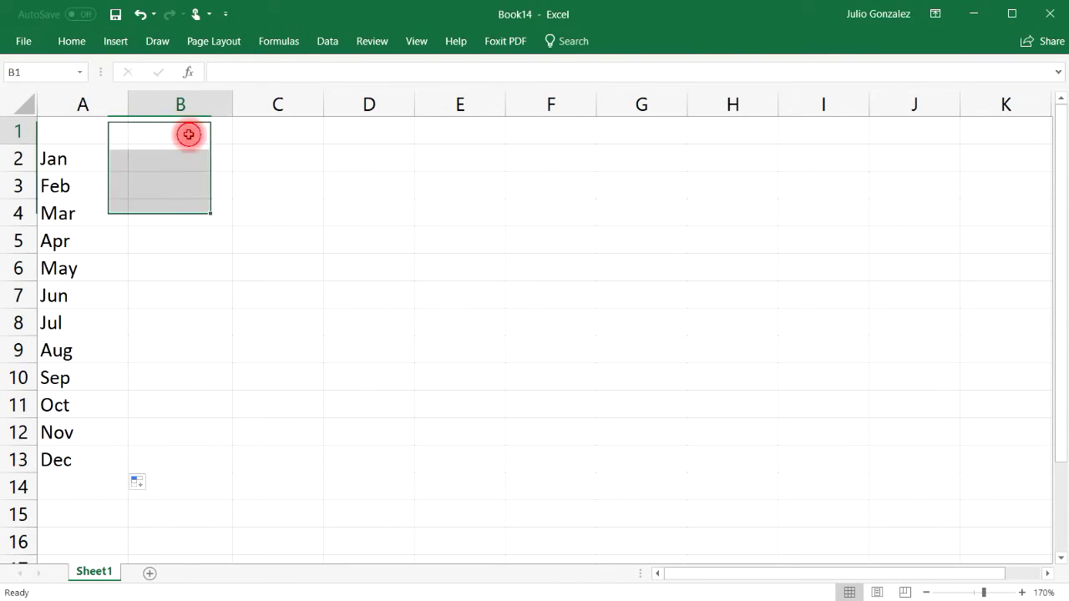
type("Price")
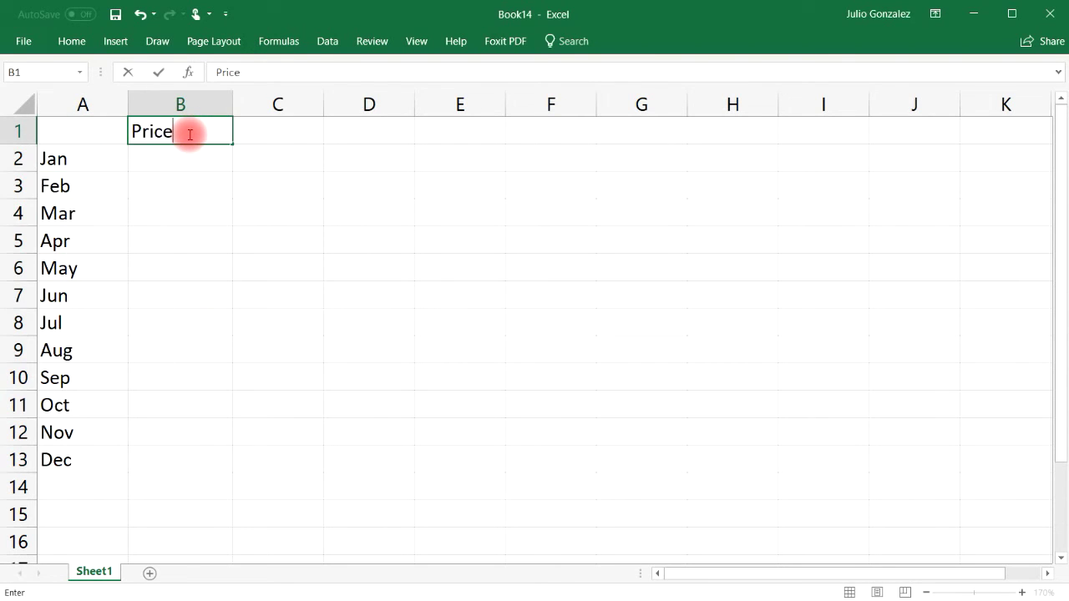
key("Tab")
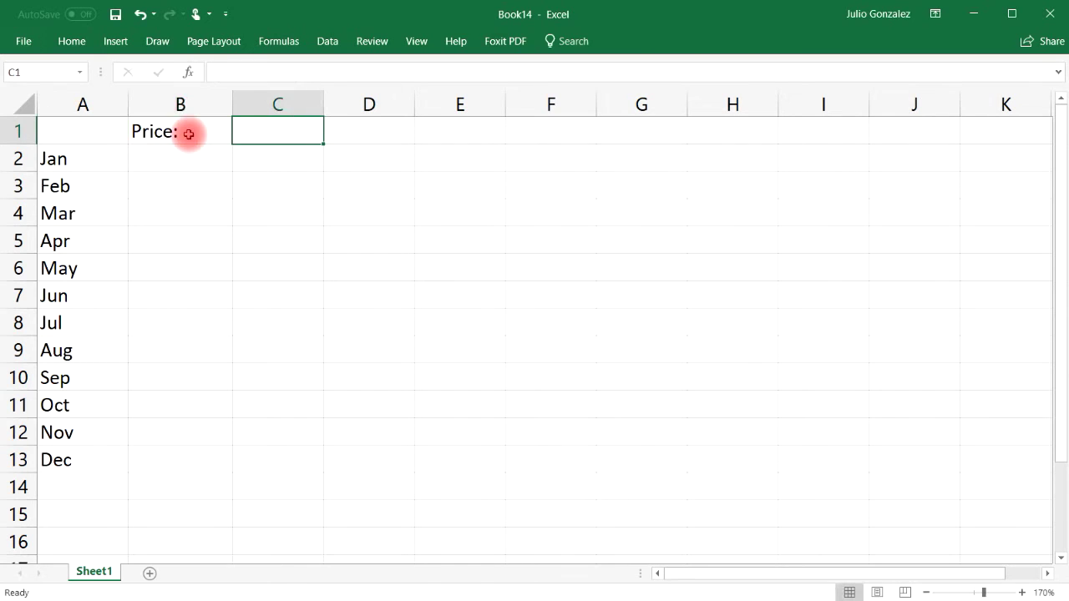
key("Return")
type("$200")
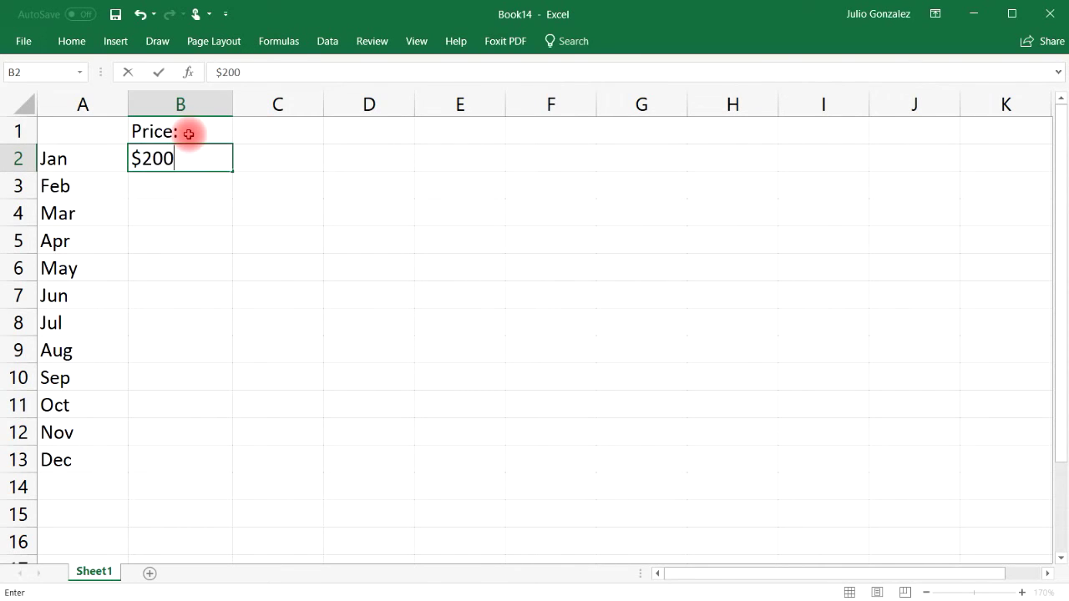
key("Tab")
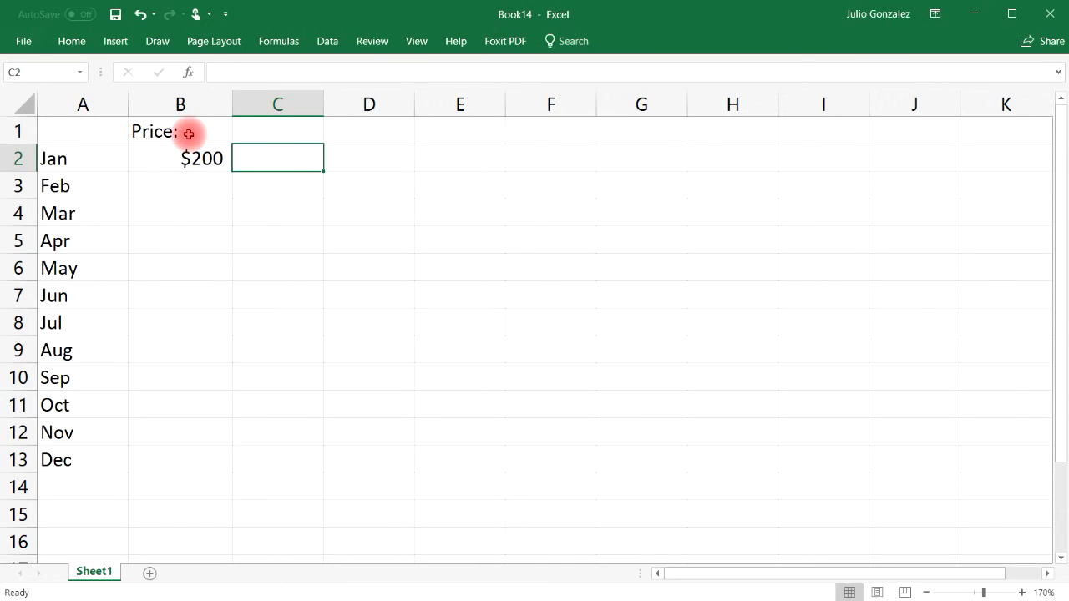
left_click(191, 157)
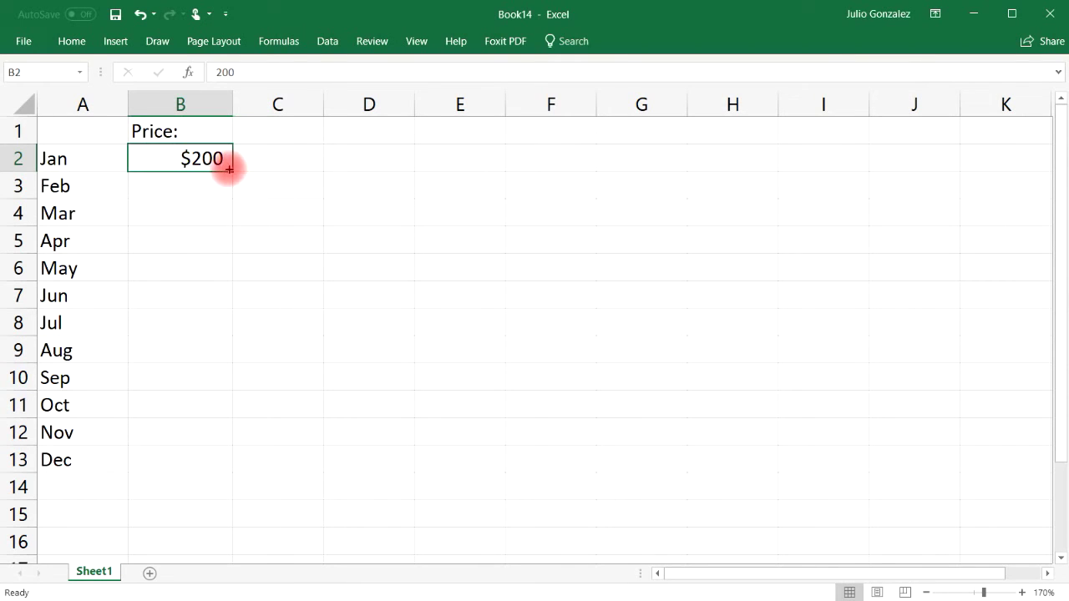
left_click_drag(231, 170, 202, 468)
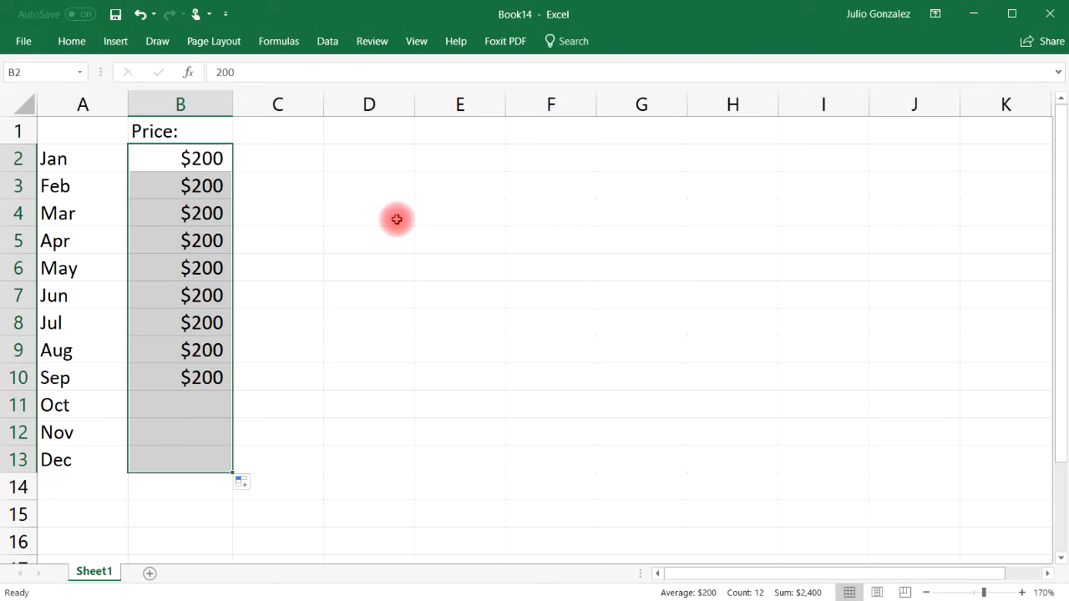
Enter the heading Units: in C1 and the January to April values 15, 25, 31 and 22 in C2:C5
left_click(285, 129)
type("Units:")
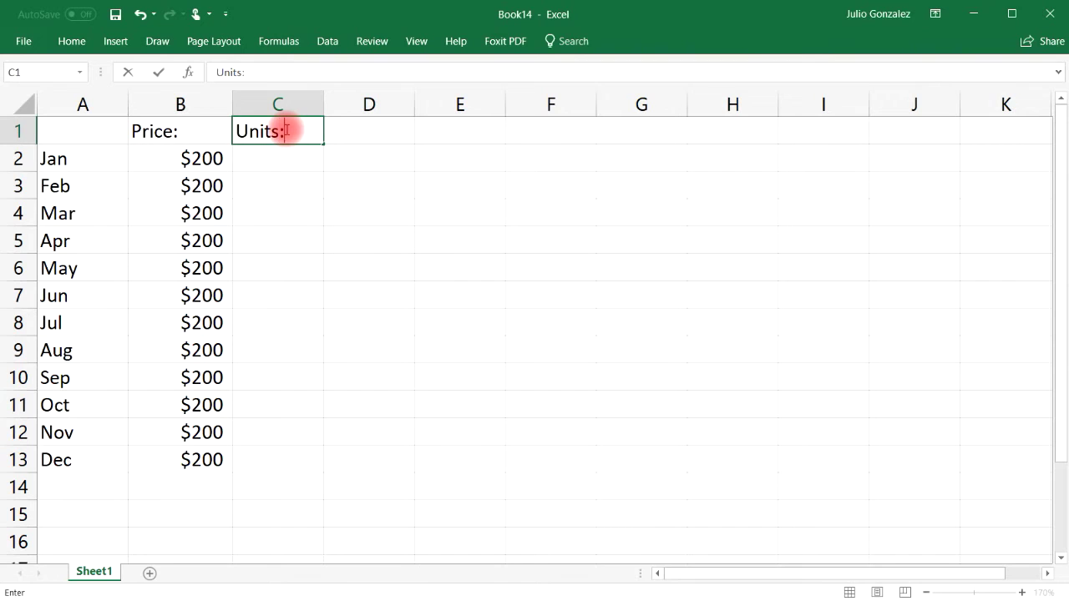
key("Return")
type("1")
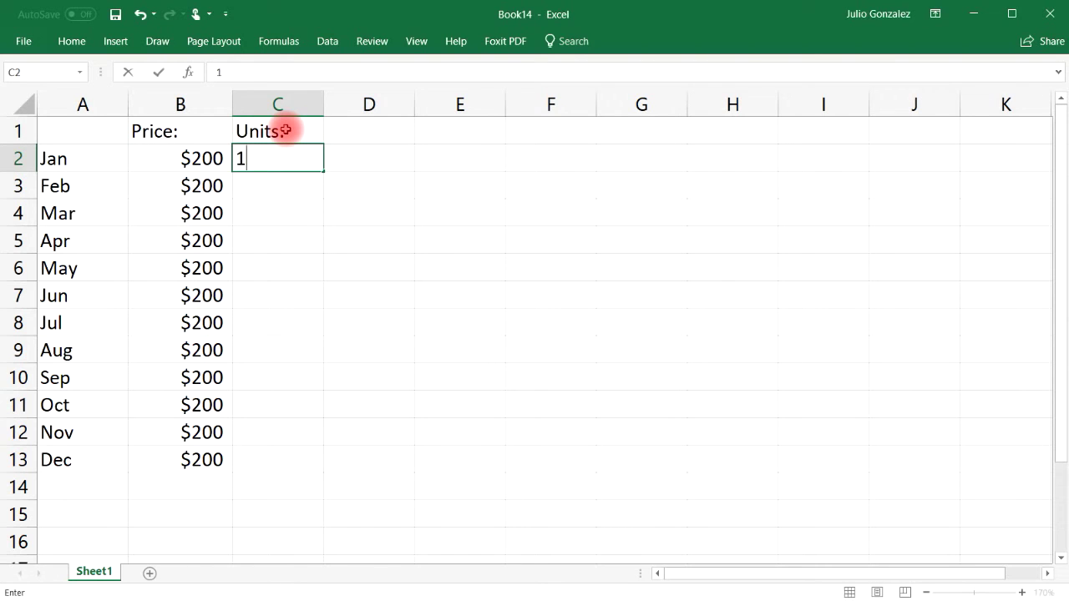
key("Return")
type("25")
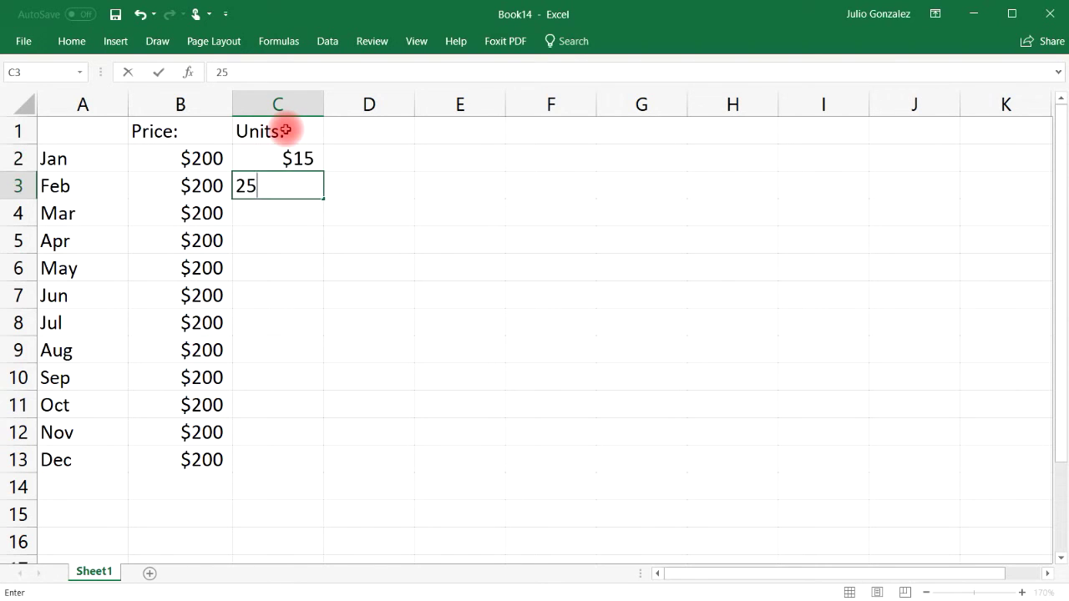
key("Return")
key("Return")
type("22")
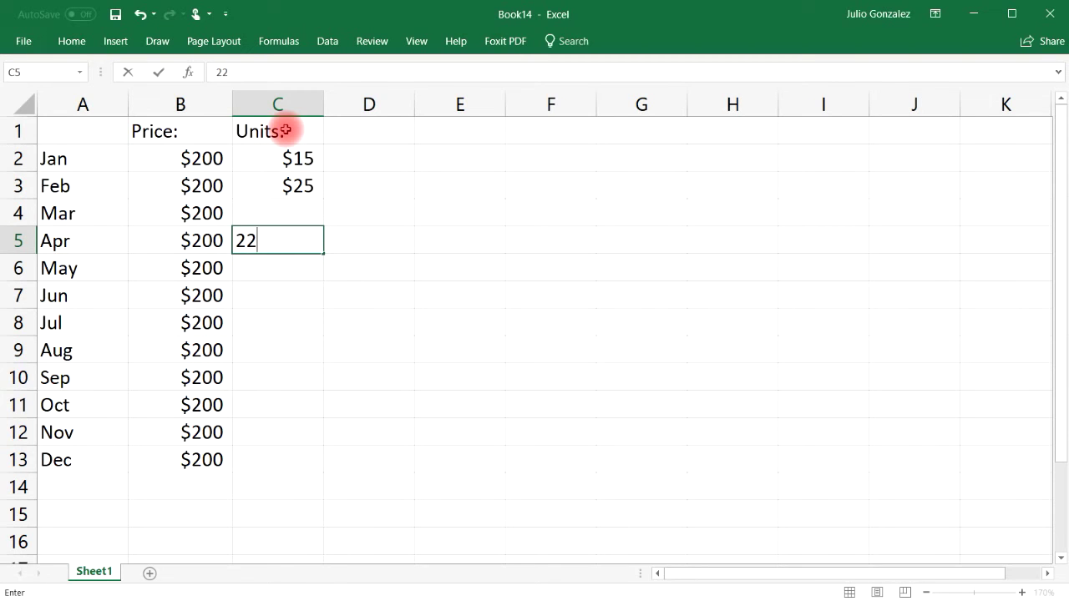
key("Return")
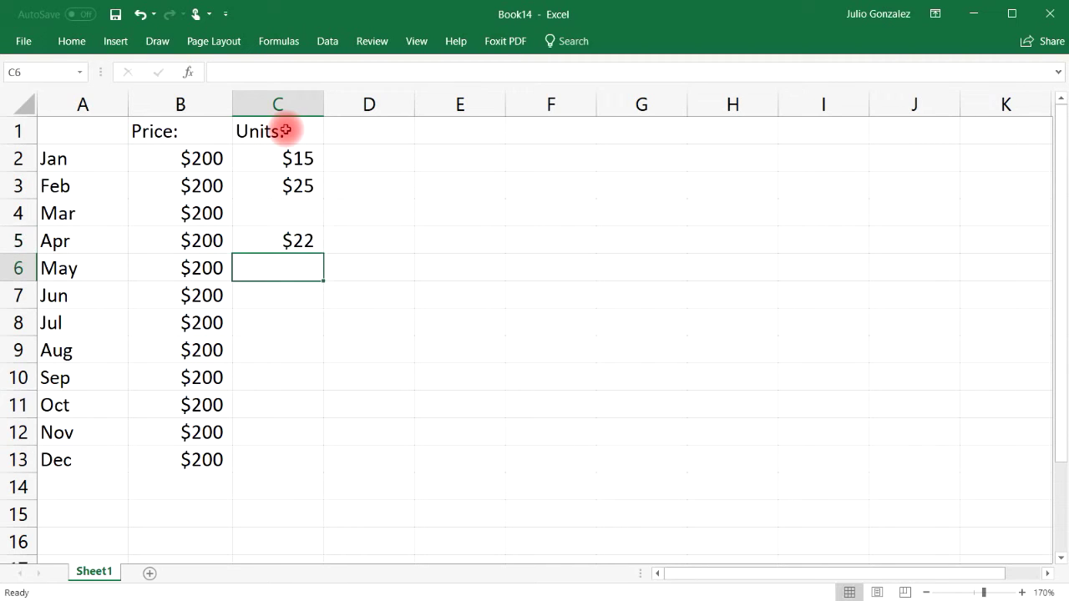
key("Up")
key("Up")
type("31")
key("Return")
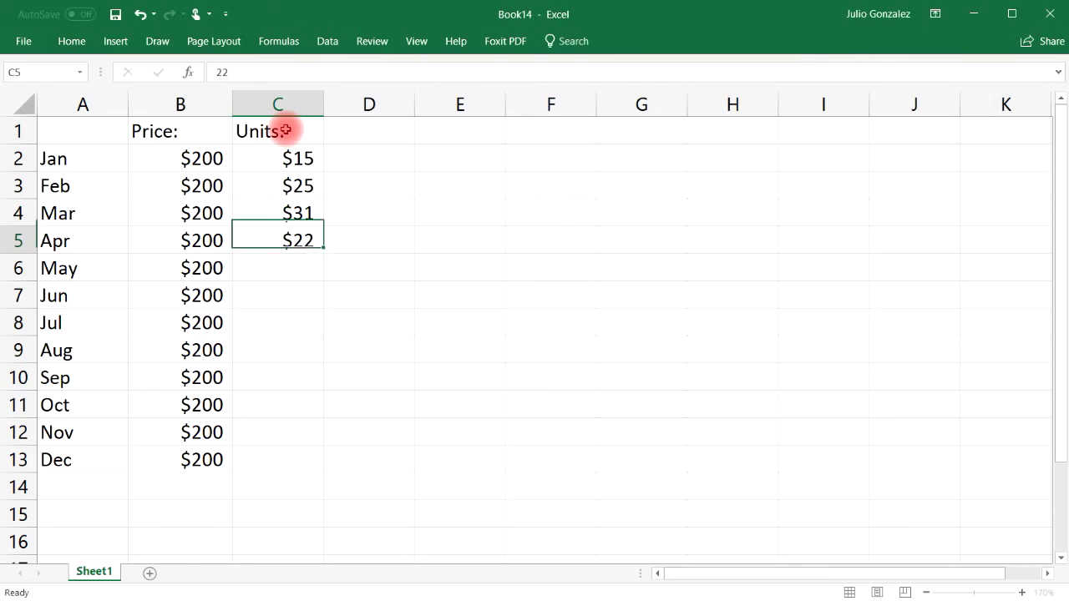
Enter the May to August units 35, 42, 31 and 75 in C6:C9
key("Return")
type("35")
key("Return")
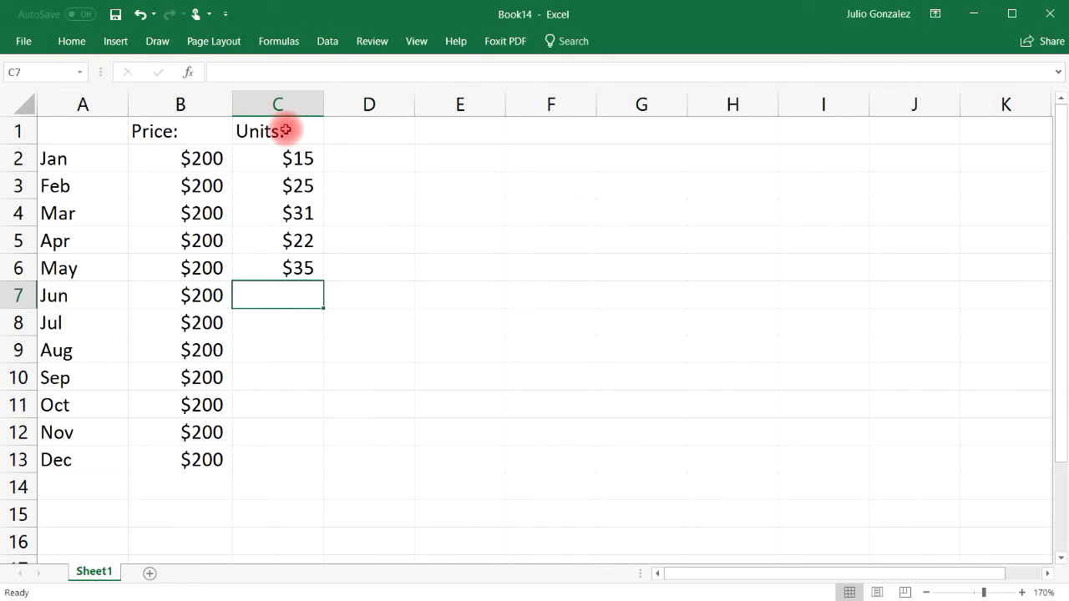
type("42")
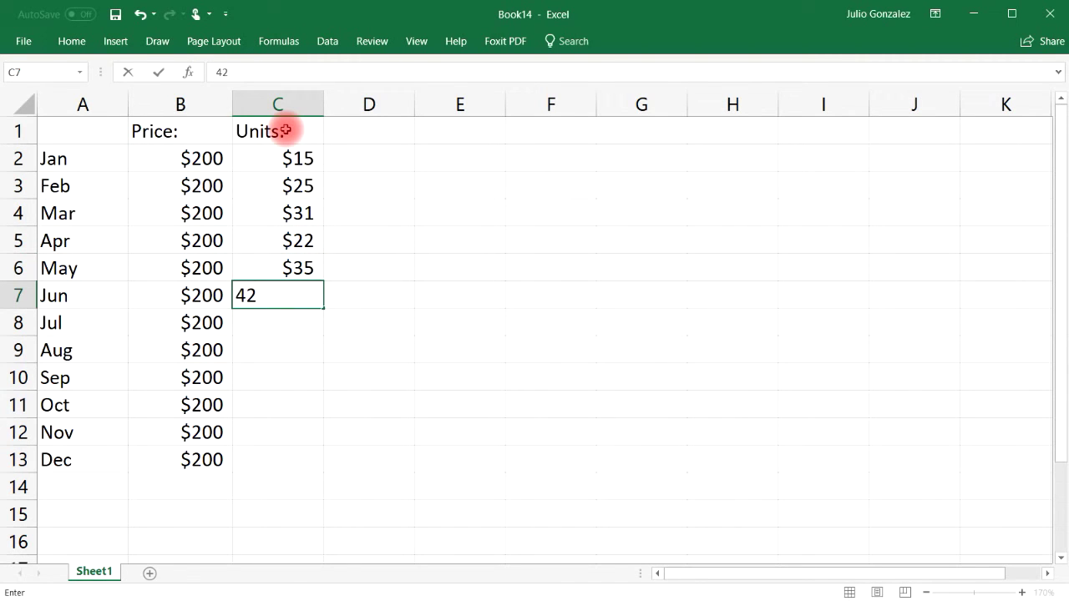
key("Return")
type("31")
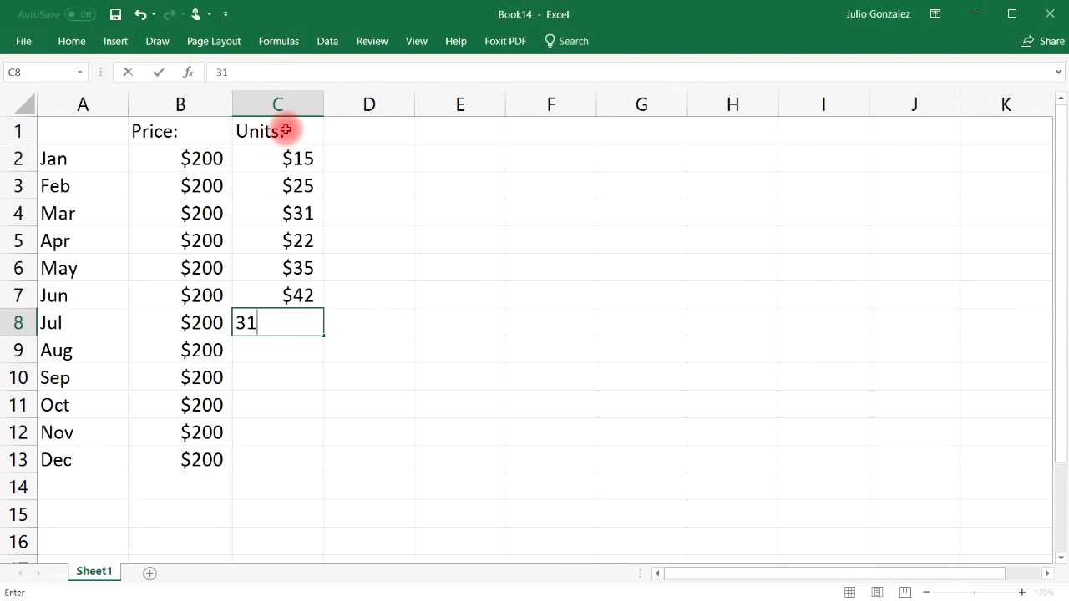
key("Return")
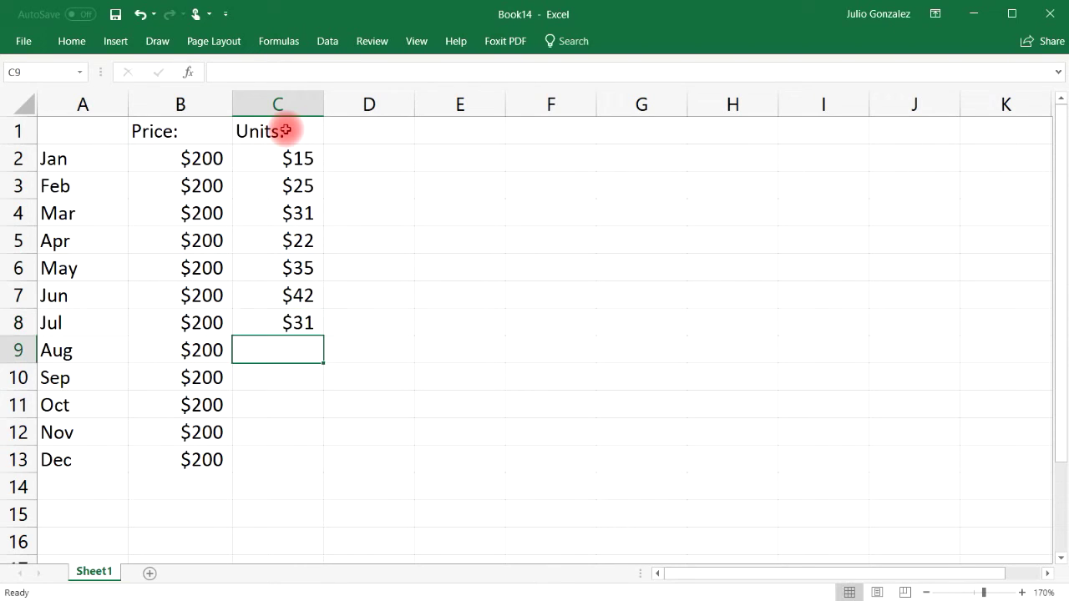
type("75")
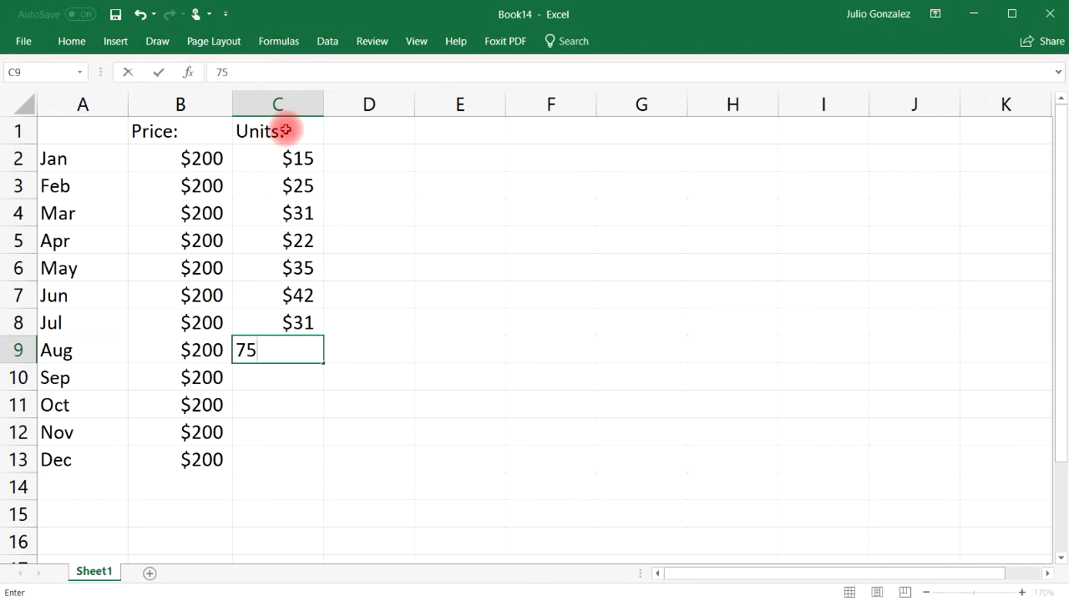
key("Return")
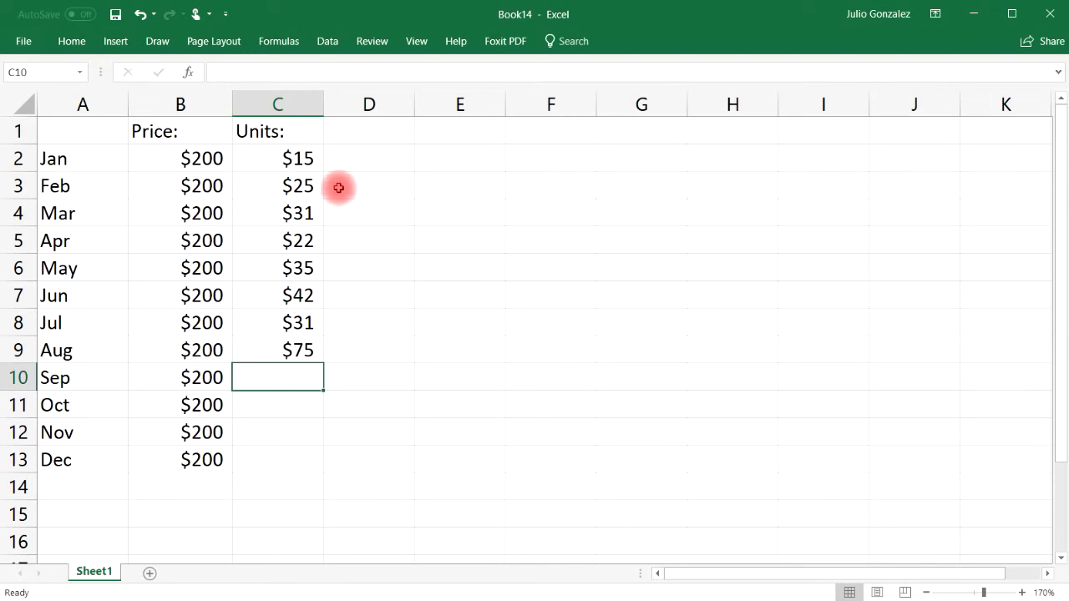
Change the number format of the Units cells C2:C13 to General
left_click_drag(306, 158, 306, 456)
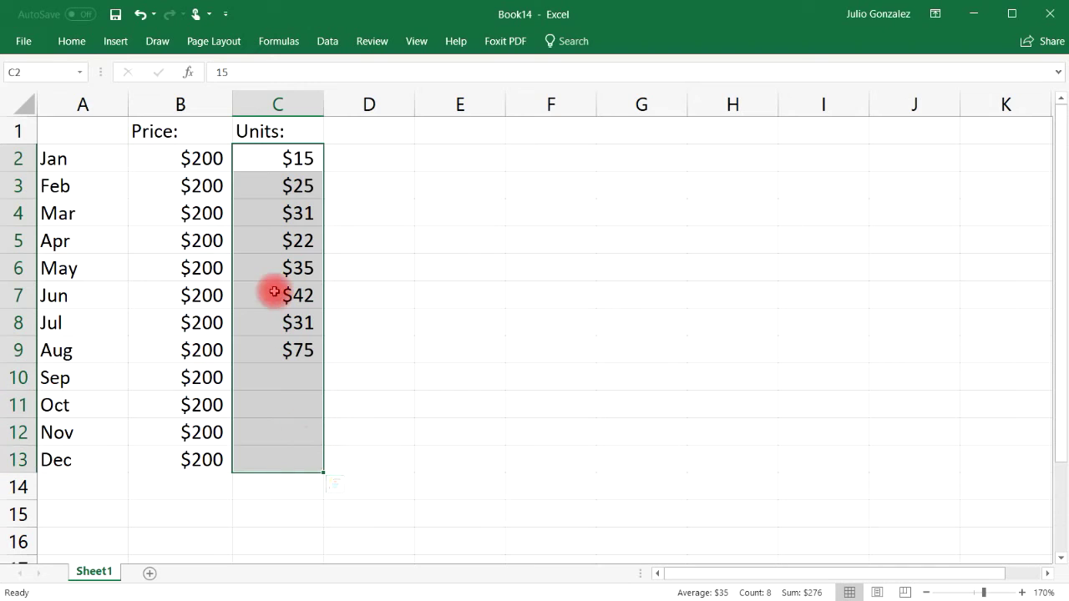
right_click(290, 163)
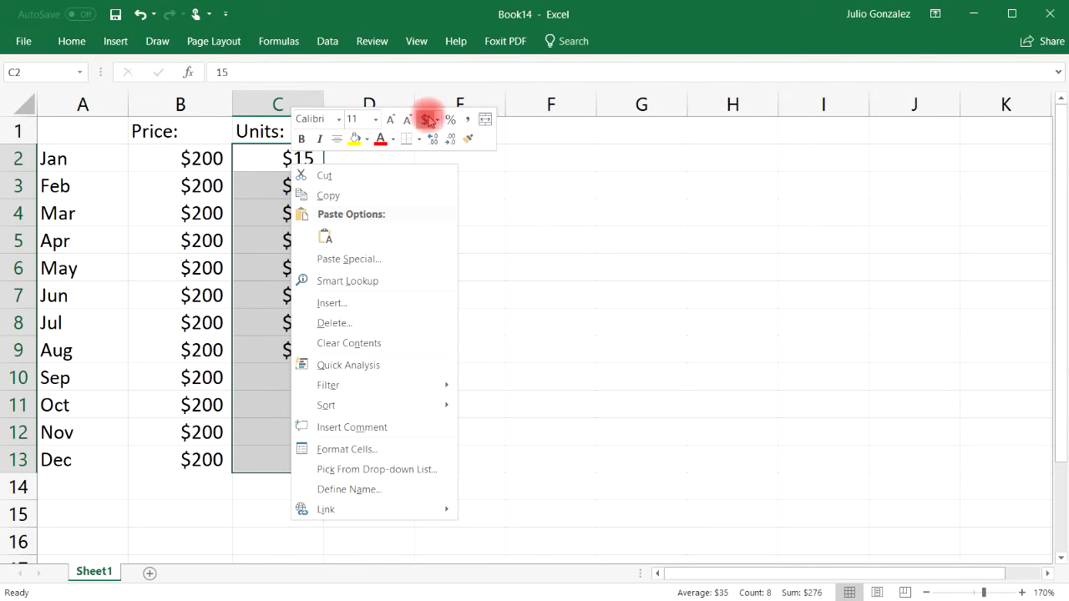
left_click(438, 123)
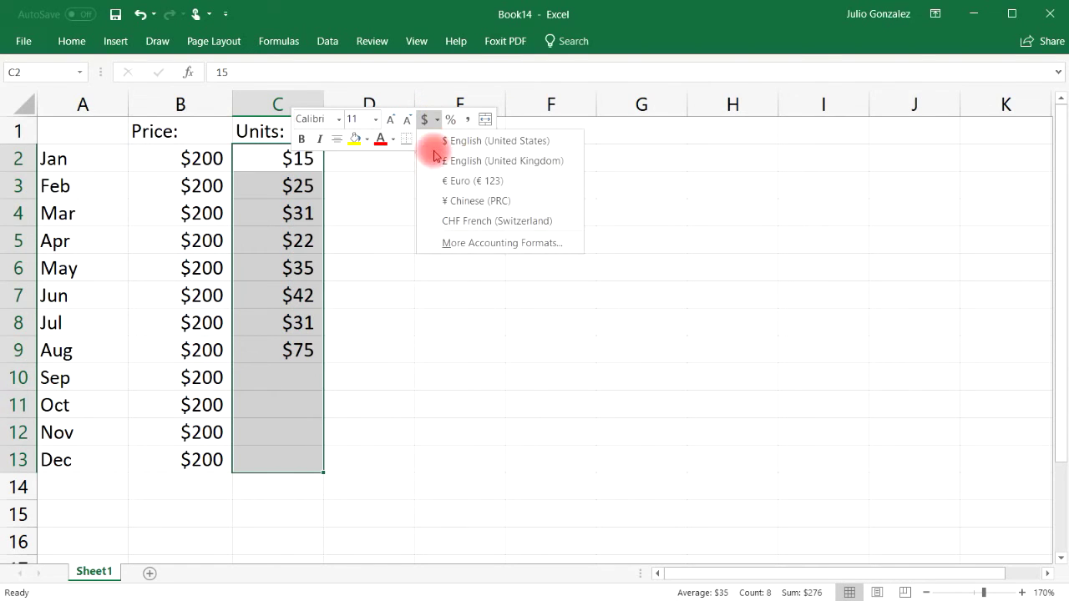
left_click(460, 248)
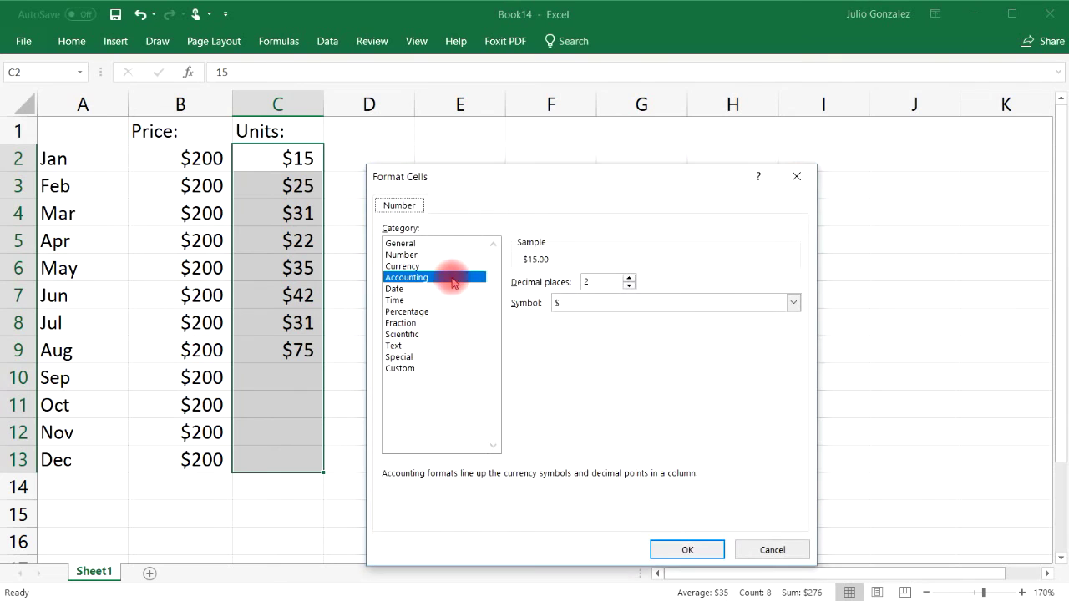
left_click(402, 243)
left_click(687, 550)
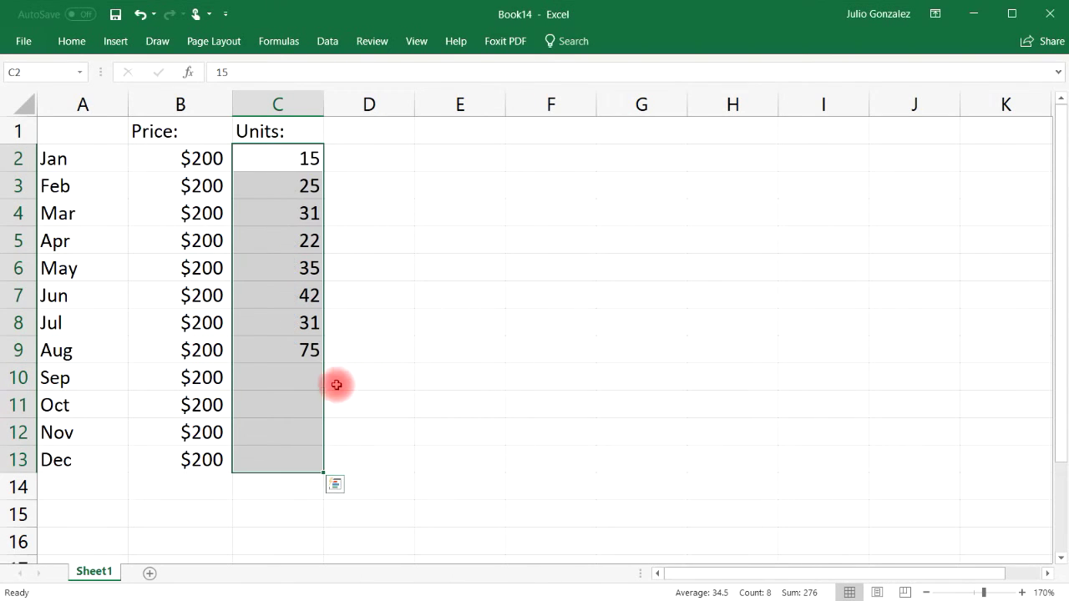
Enter the September to December units 65, 52, 120 and 215 in C10:C13
left_click(313, 372)
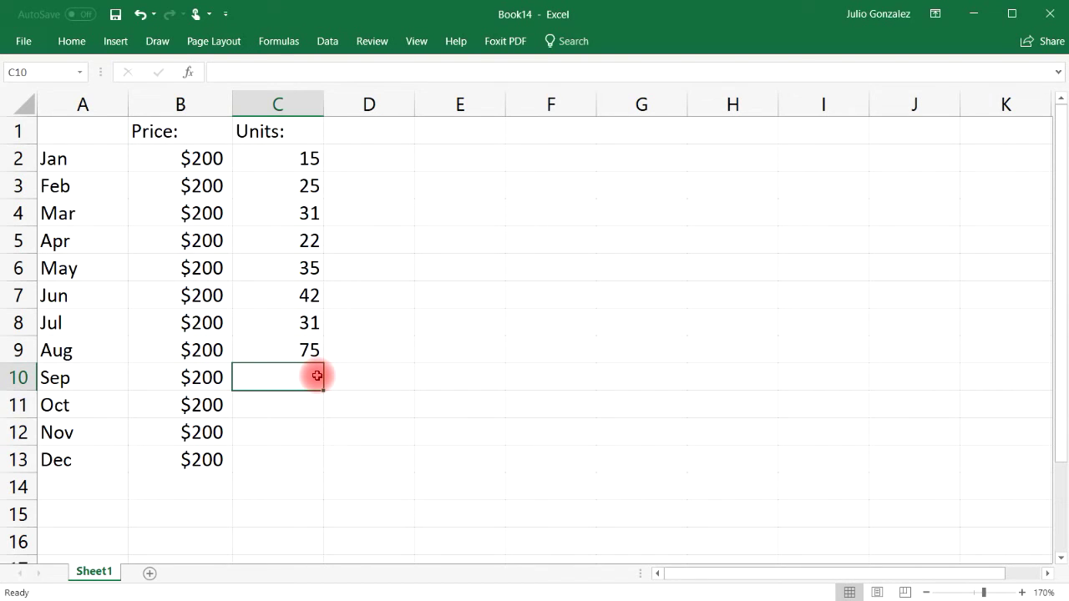
type("65")
key("Return")
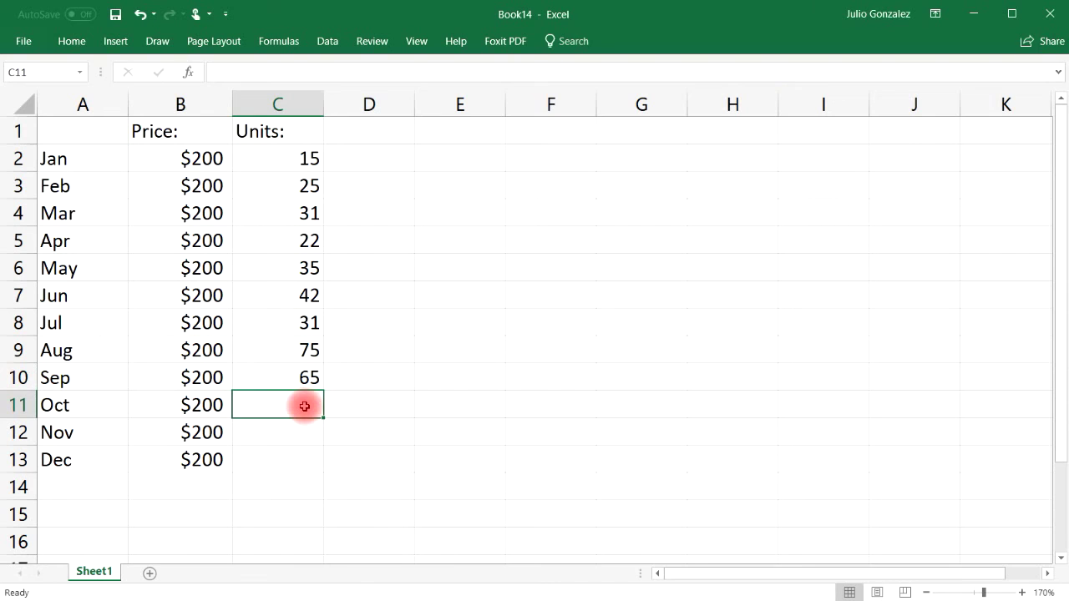
type("52")
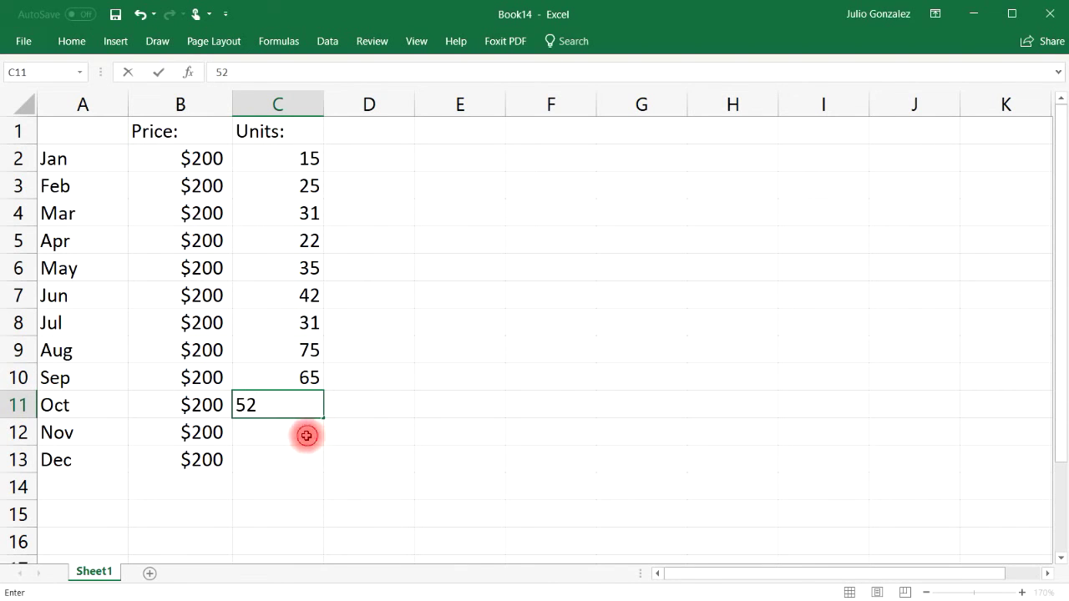
key("Return")
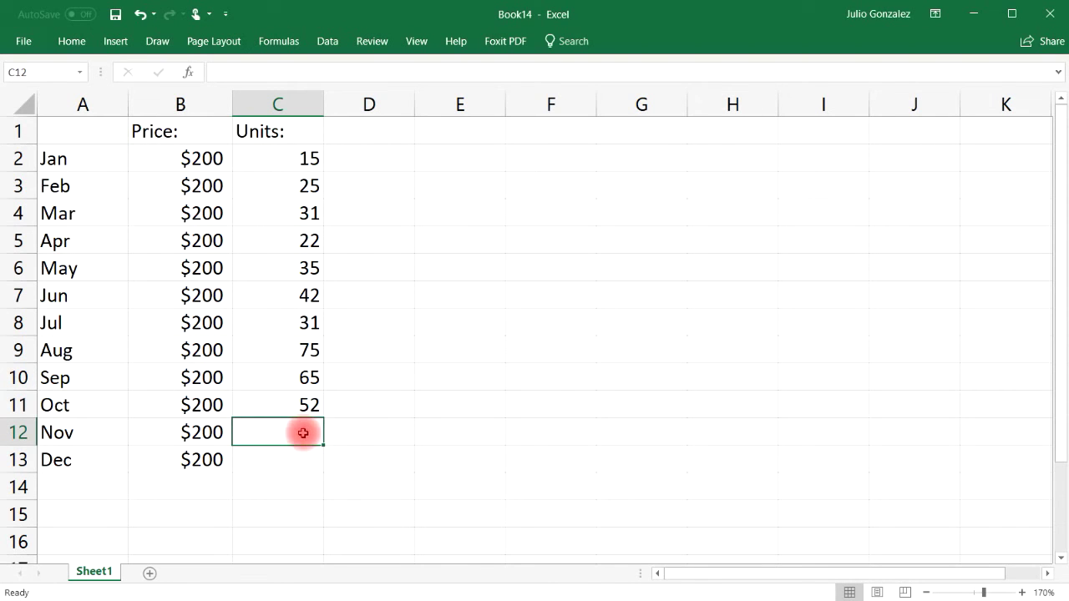
type("120")
key("Return")
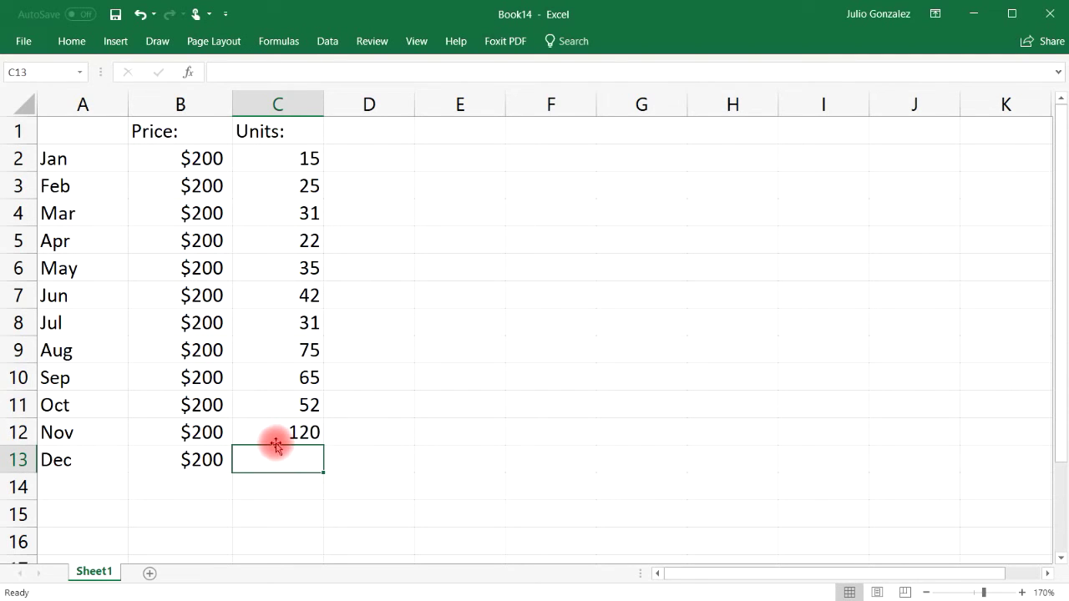
type("215")
left_click(367, 463)
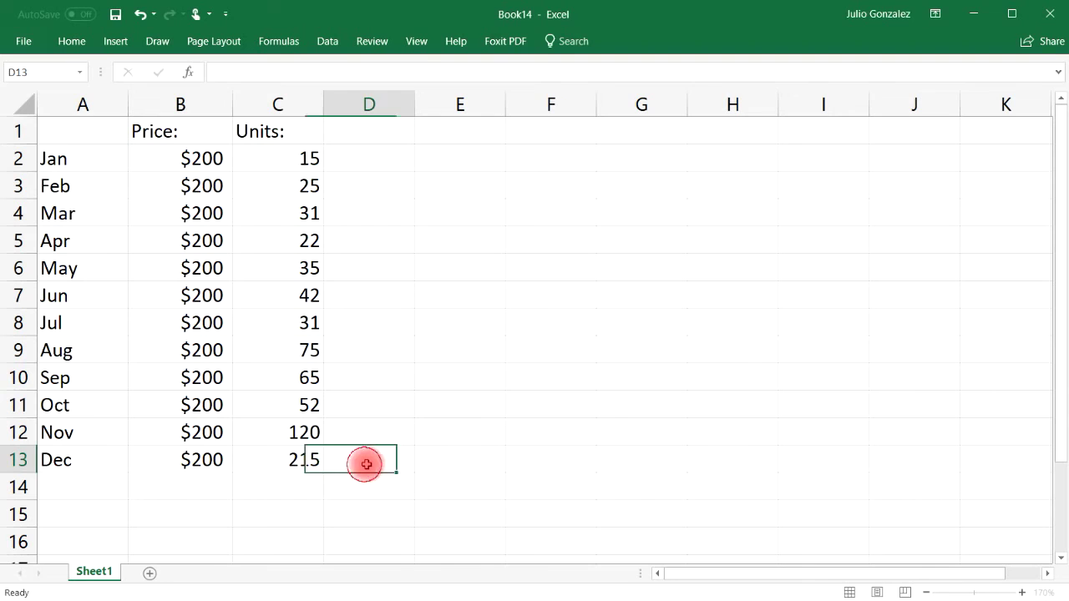
Enter the headings Revenue:, Tax: and Profit: in cells D1, E1 and F1
left_click(370, 129)
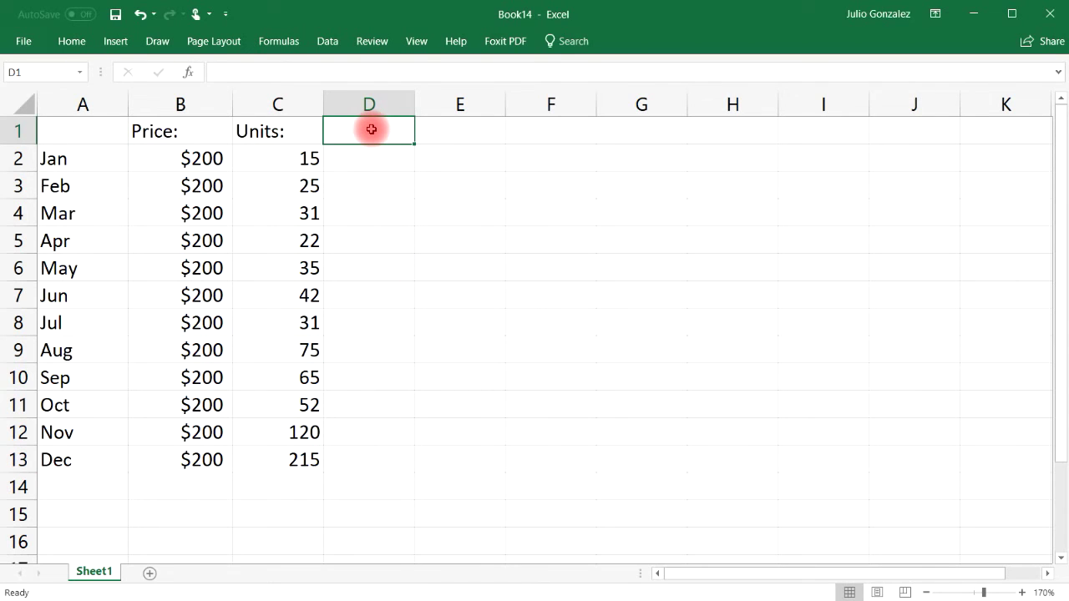
type("Revenue:")
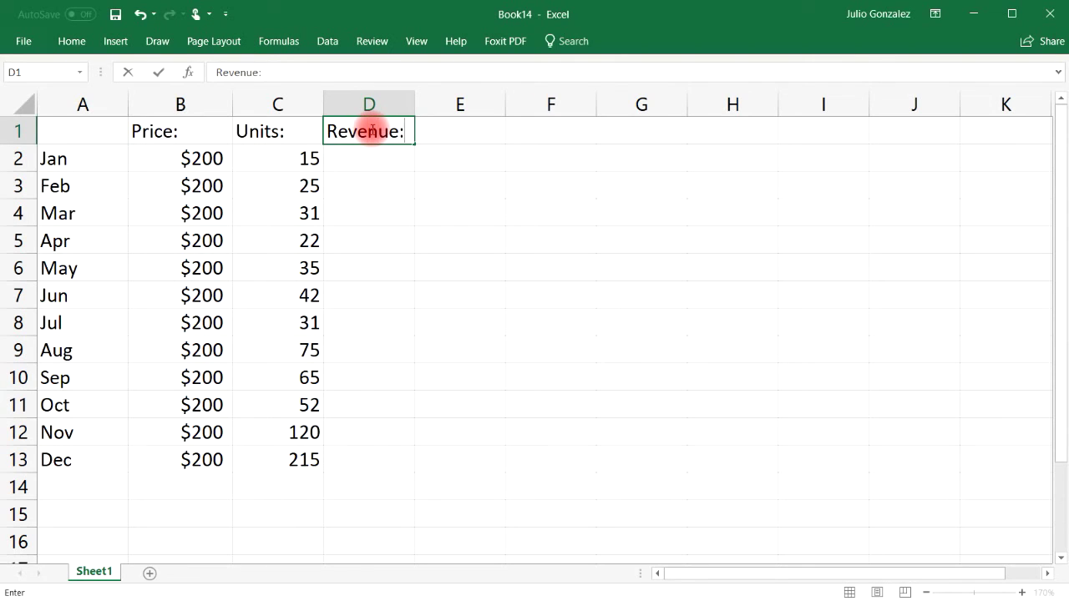
key("Tab")
type("ta")
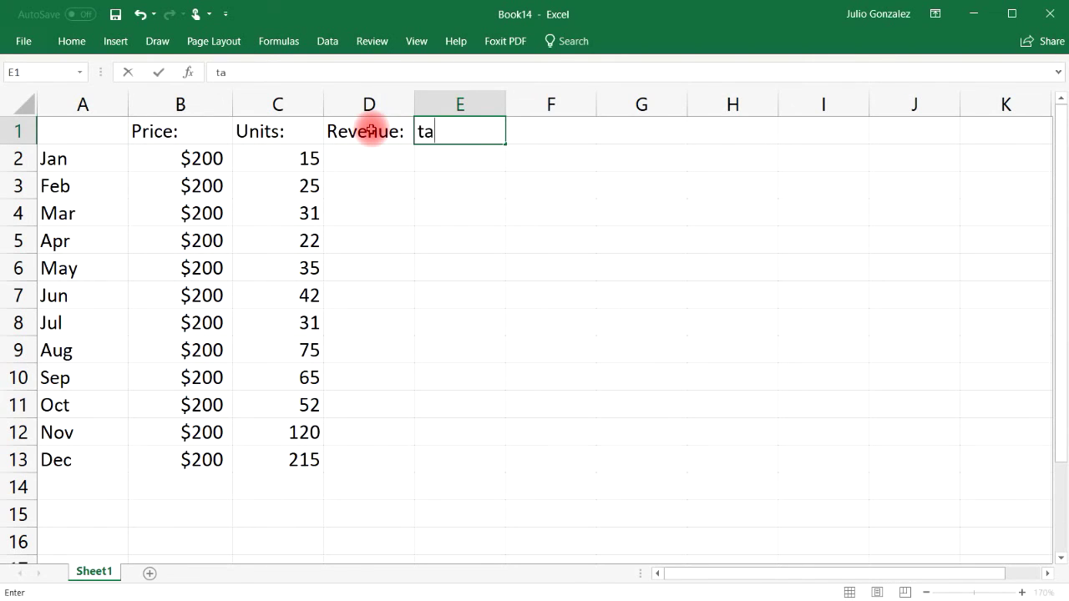
key("BackSpace")
key("BackSpace")
type("Tax:")
key("Tab")
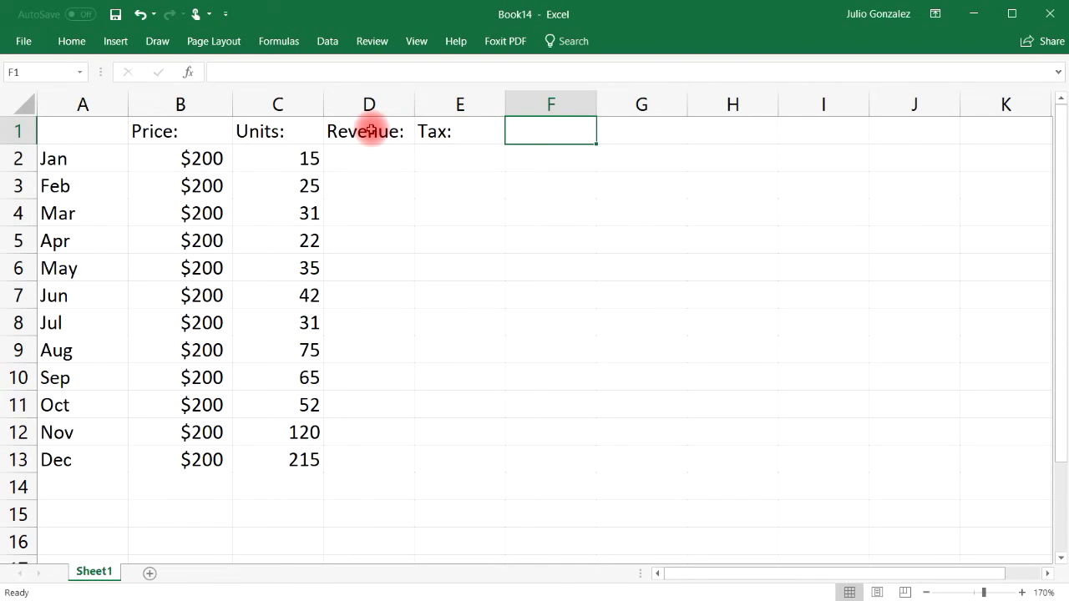
type("Profit:")
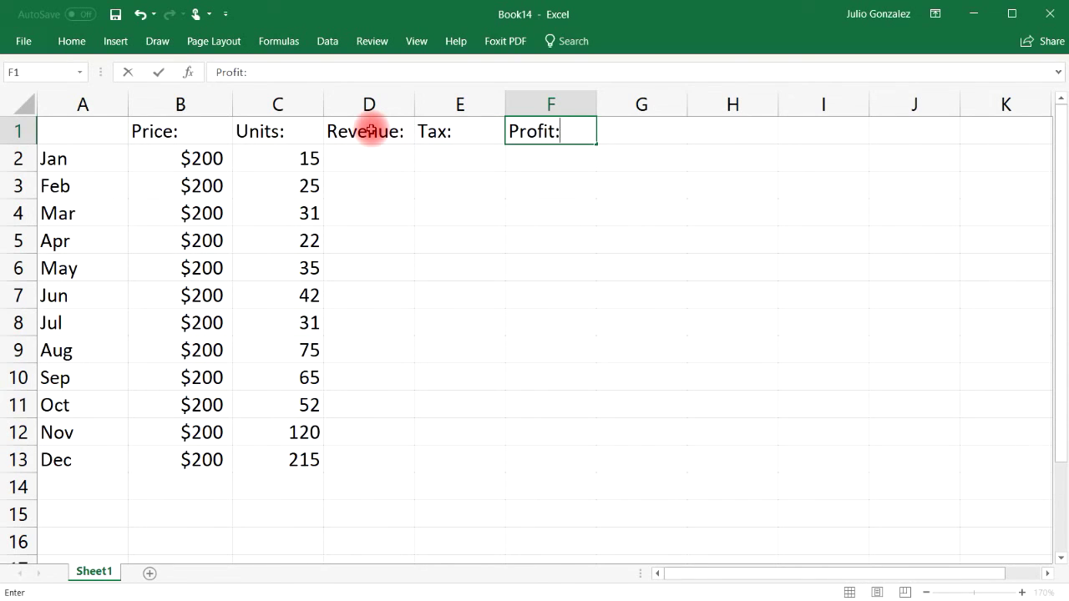
key("Return")
Calculate January's revenue in D2 with the formula =B2*C2
key("Left")
key("Left")
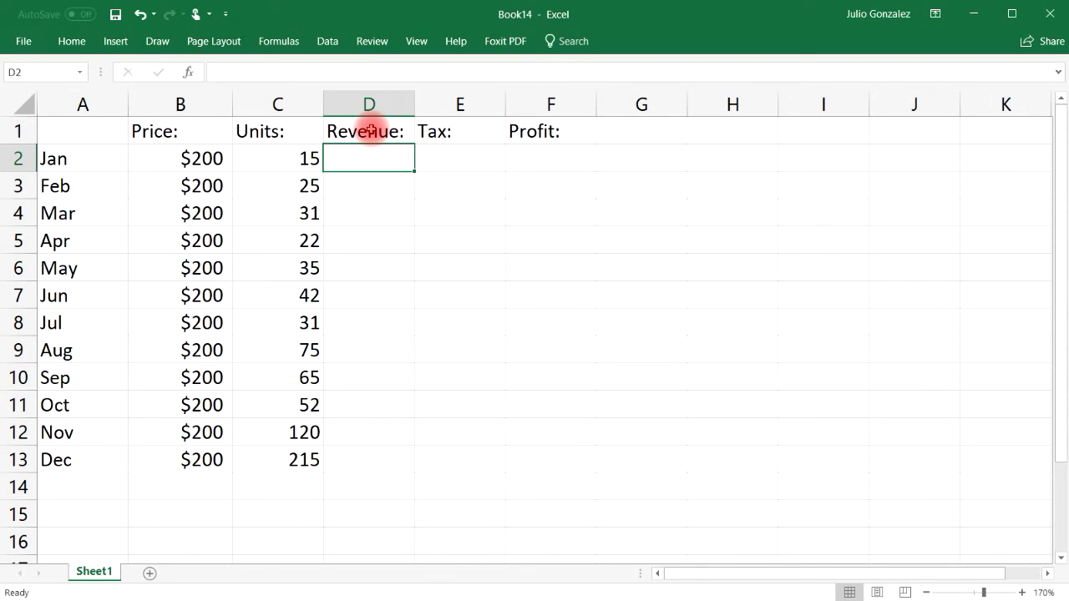
type("=")
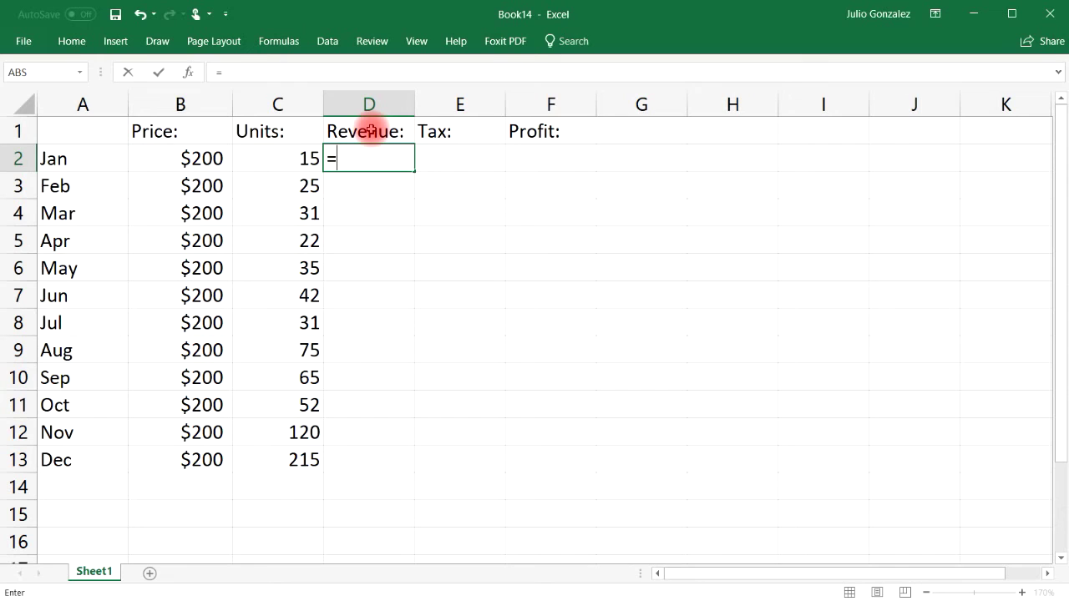
type("B2")
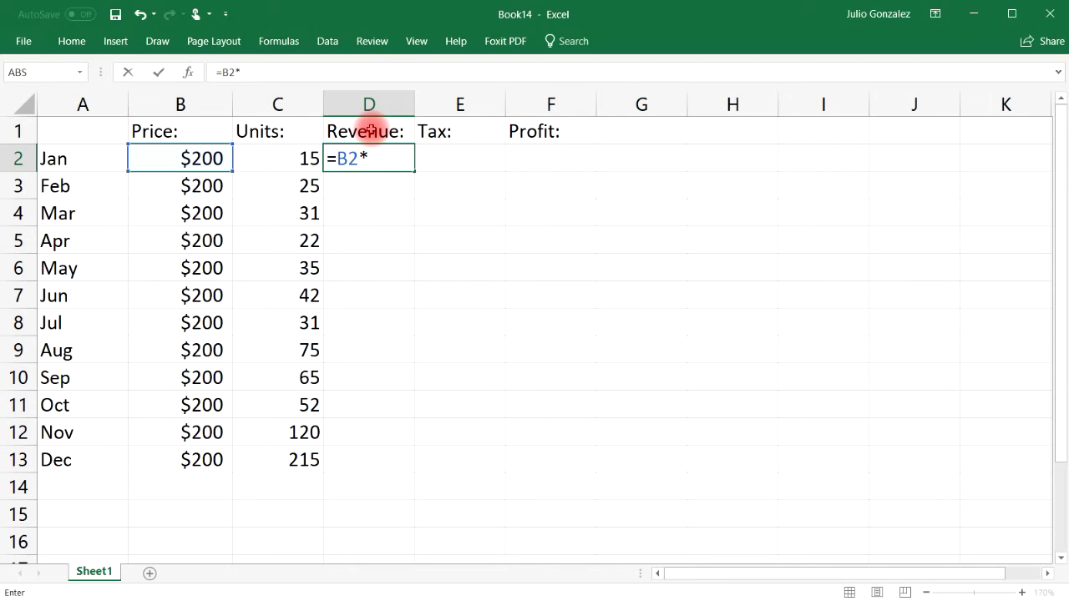
type("*C2")
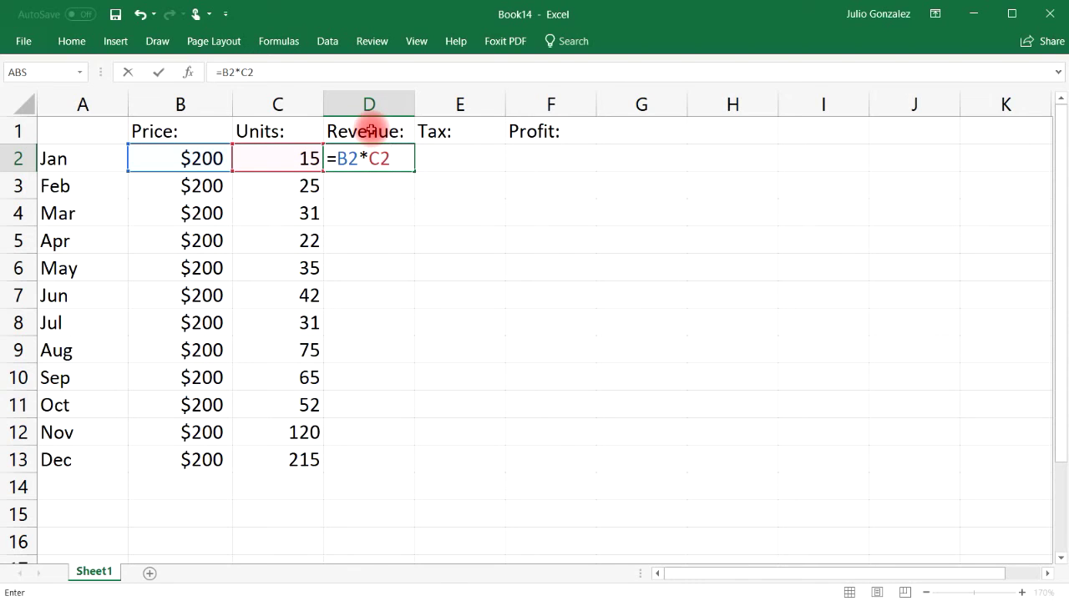
key("Return")
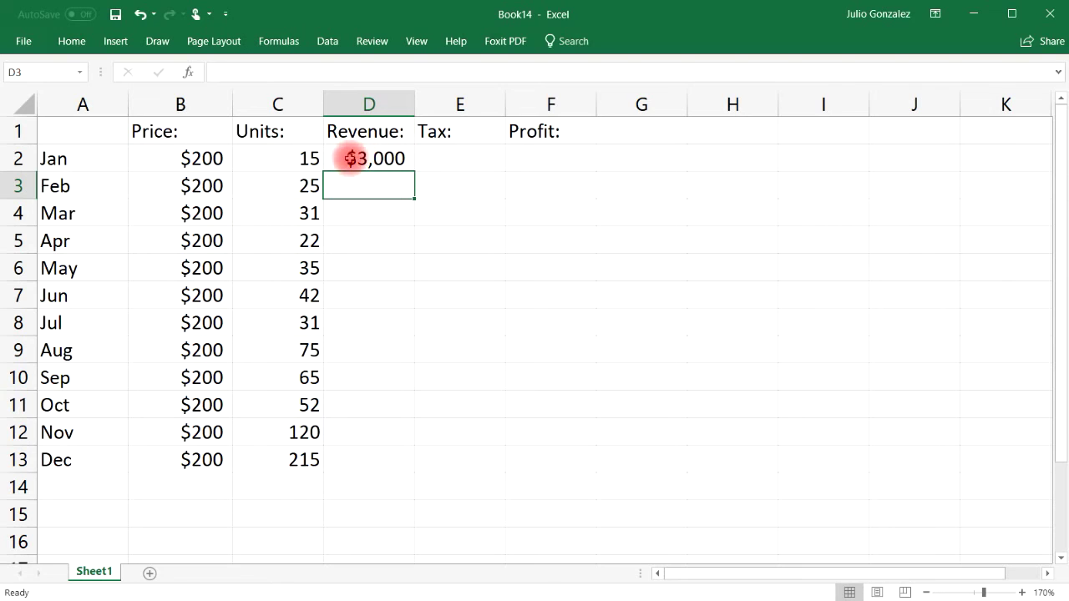
Copy the revenue formula from D2 down to D13 with AutoFill and check the formulas in D2 to D4
left_click(400, 157)
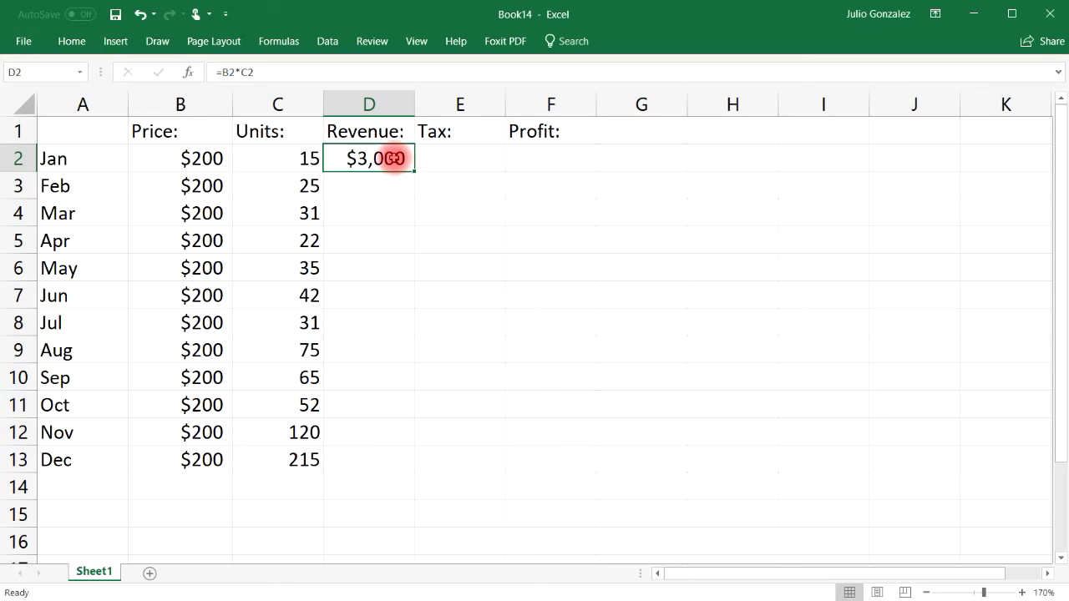
left_click_drag(414, 170, 410, 468)
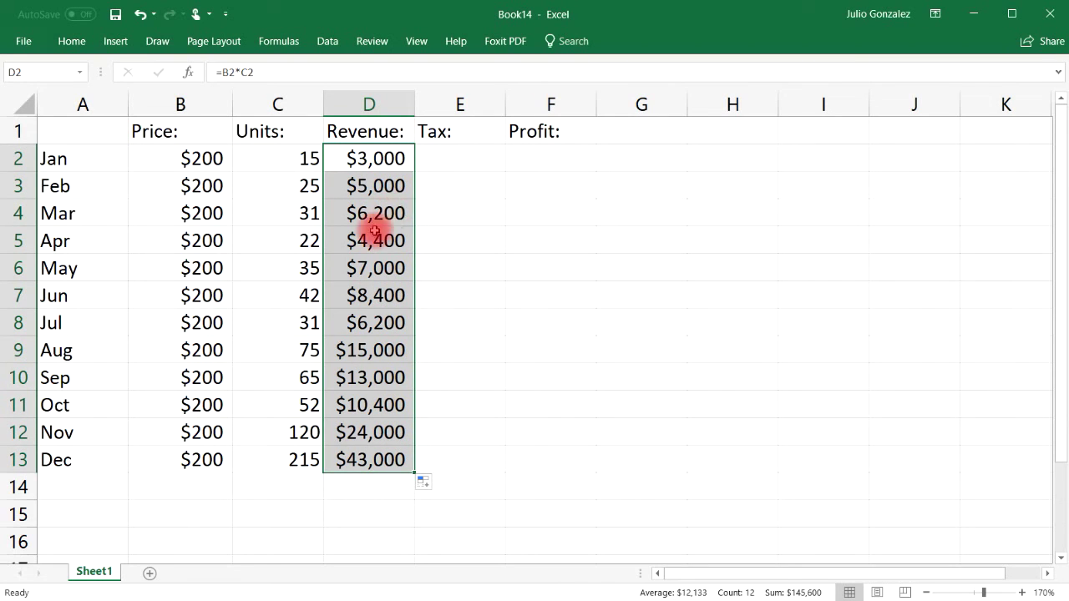
left_click(394, 158)
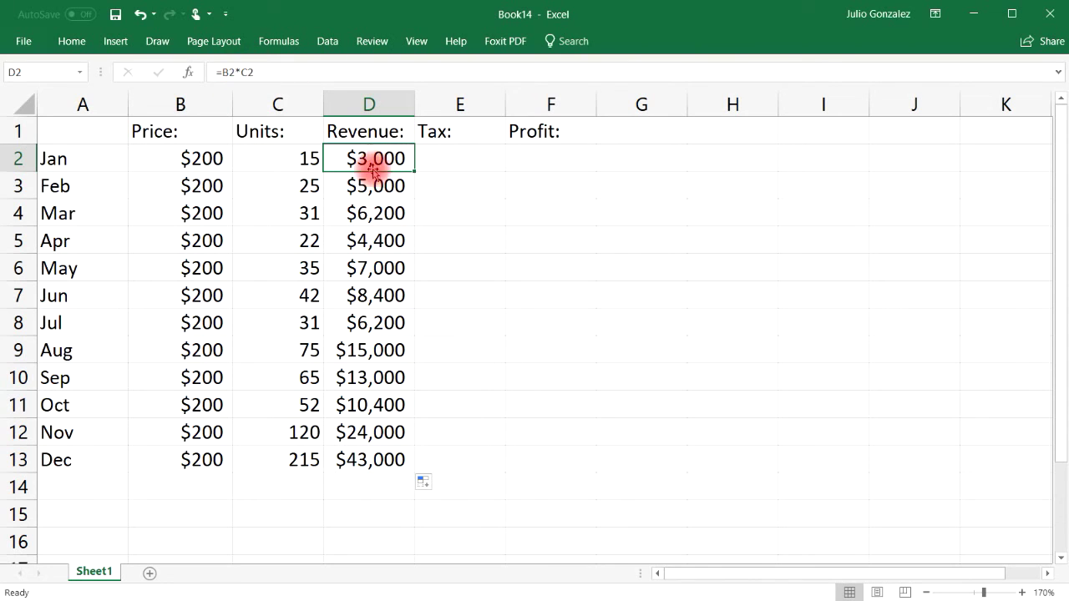
left_click(376, 184)
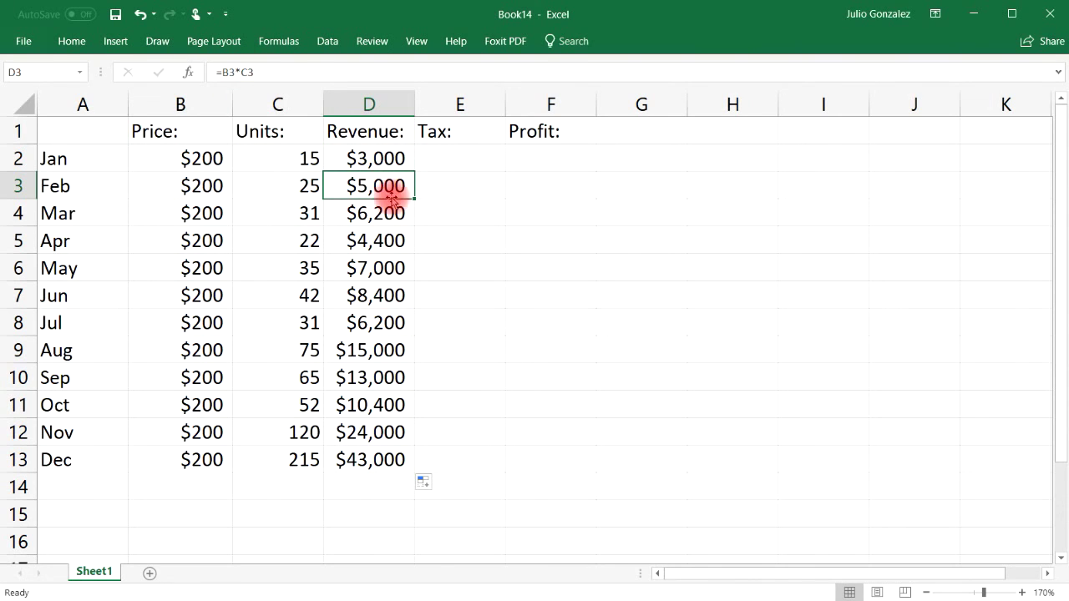
left_click(388, 214)
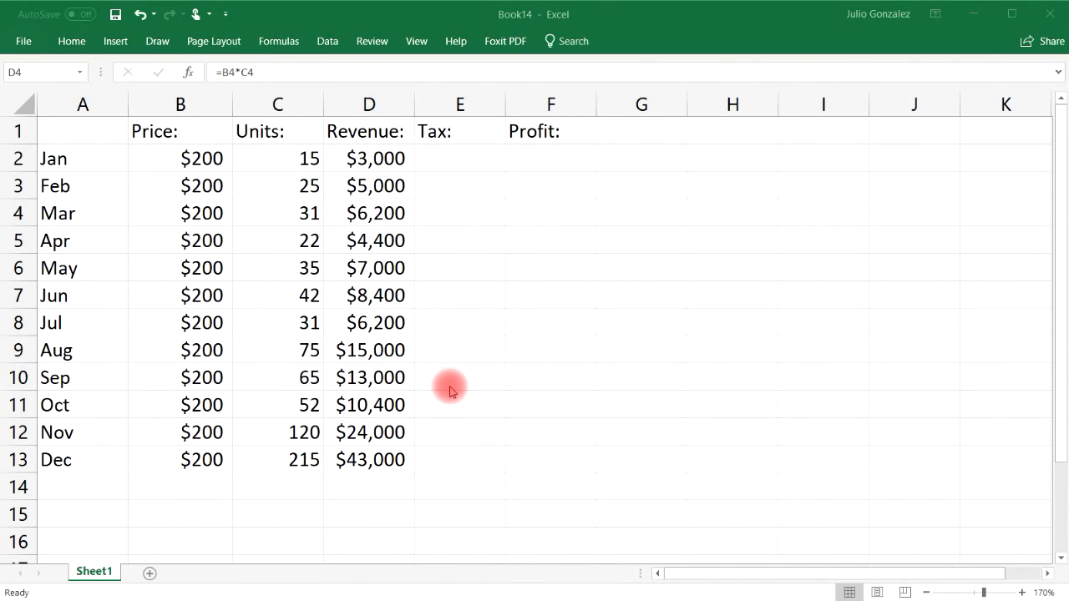
Calculate January's tax in E2 with the formula =D2*0.15
left_click(460, 154)
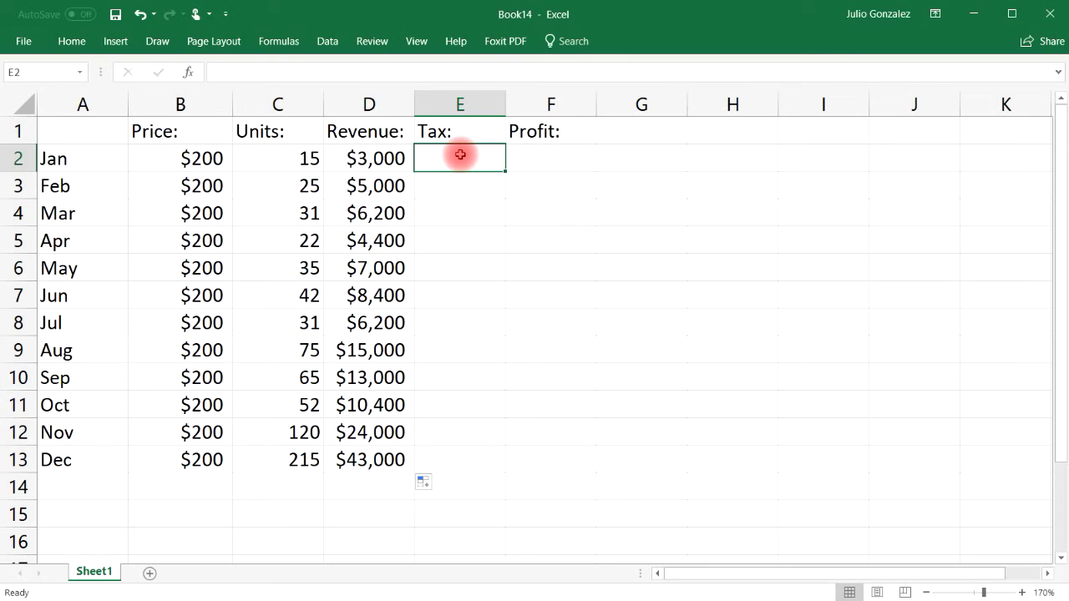
type("=")
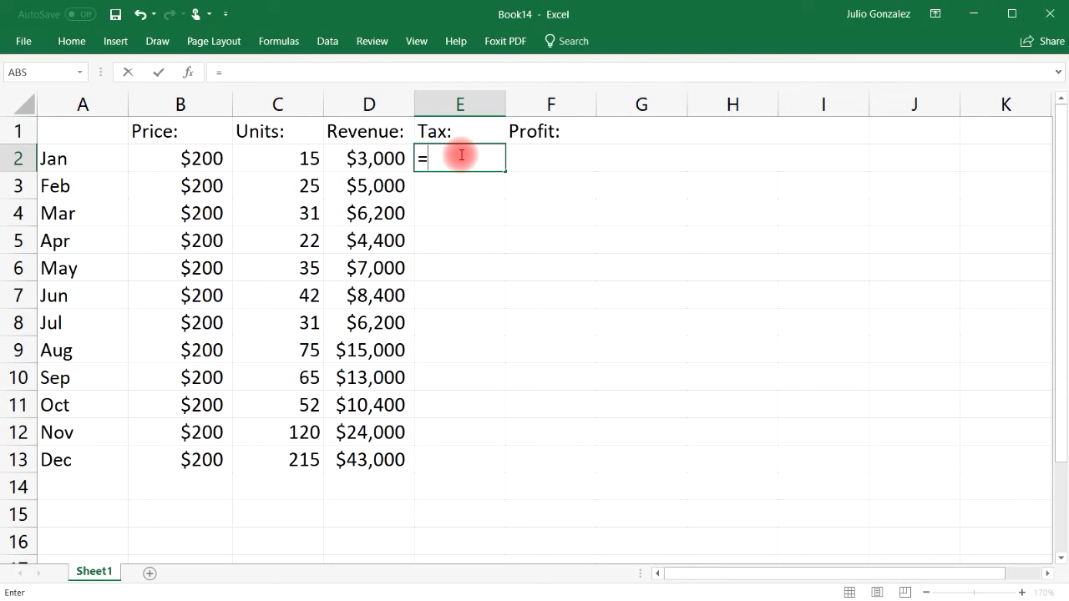
type("D2")
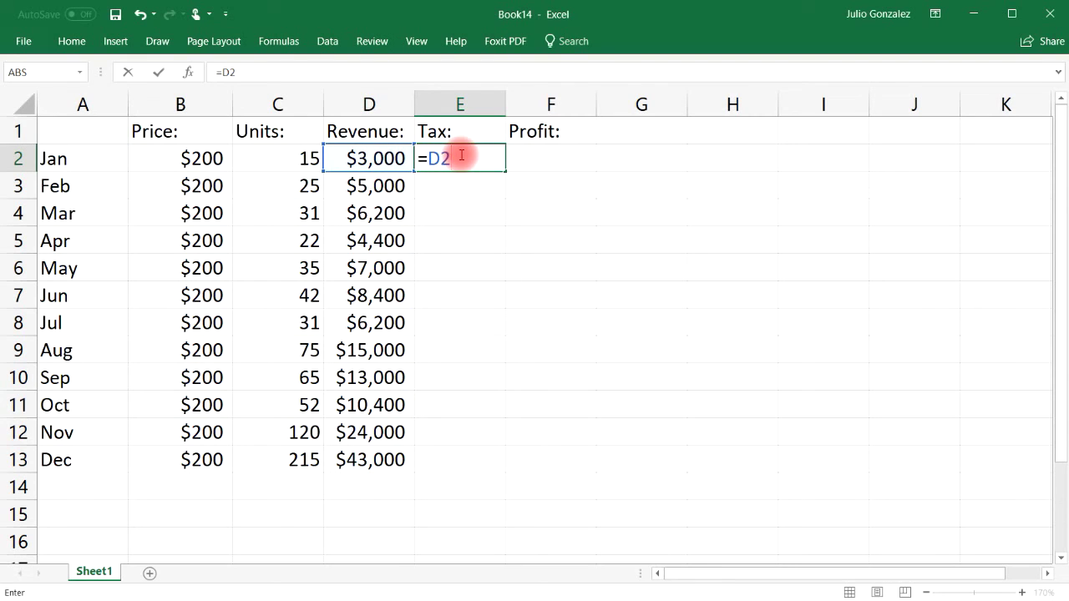
type("*0.15")
key("Return")
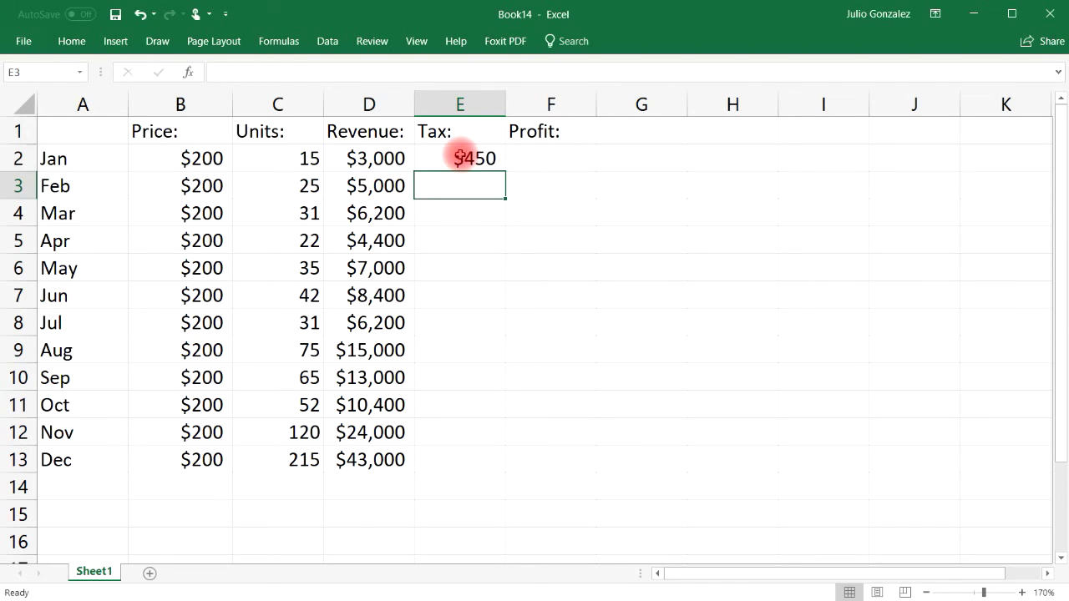
Copy the tax formula from E2 down to E13 with AutoFill and check the formulas in E2 to E4
left_click(473, 163)
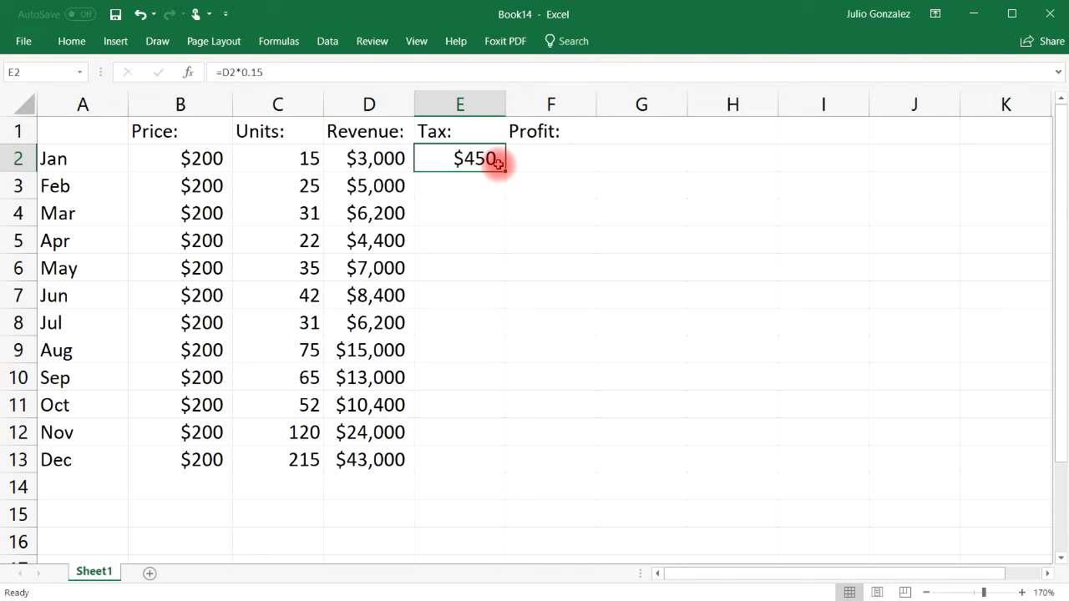
left_click_drag(502, 168, 492, 465)
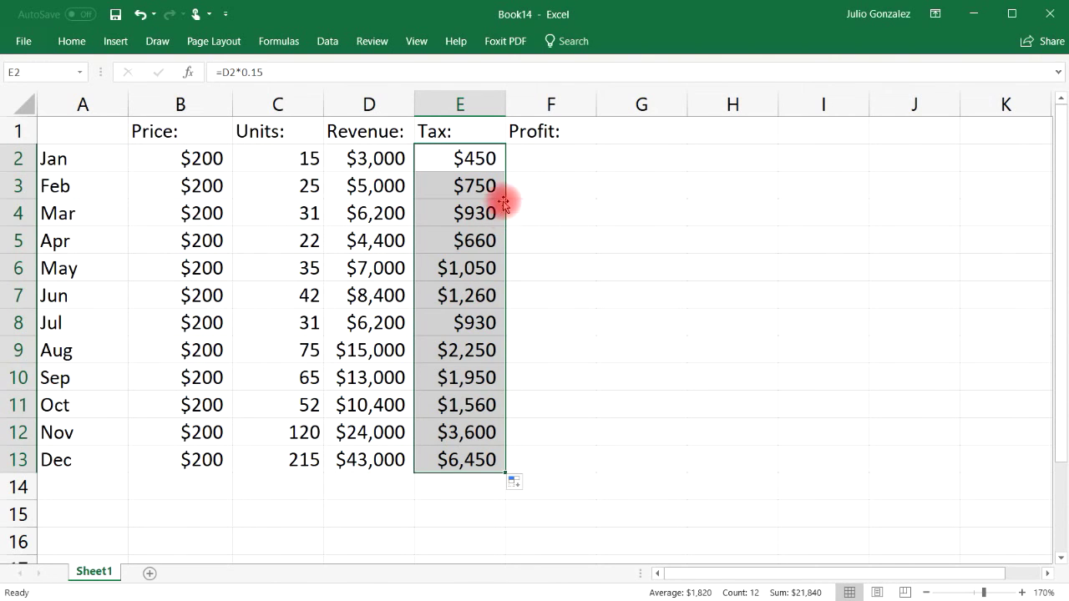
left_click(469, 159)
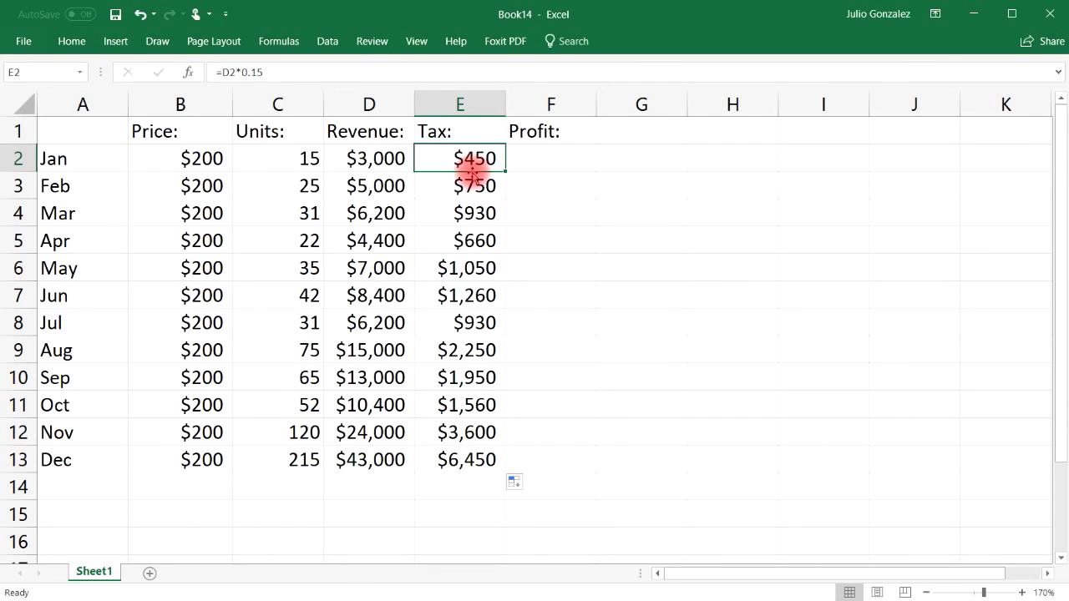
left_click(471, 187)
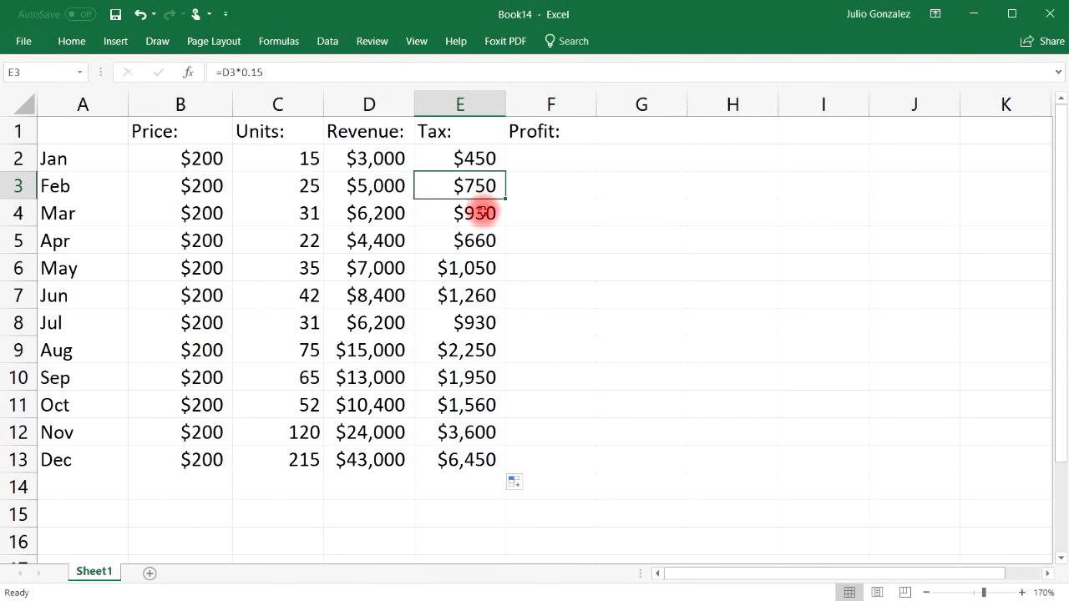
left_click(482, 213)
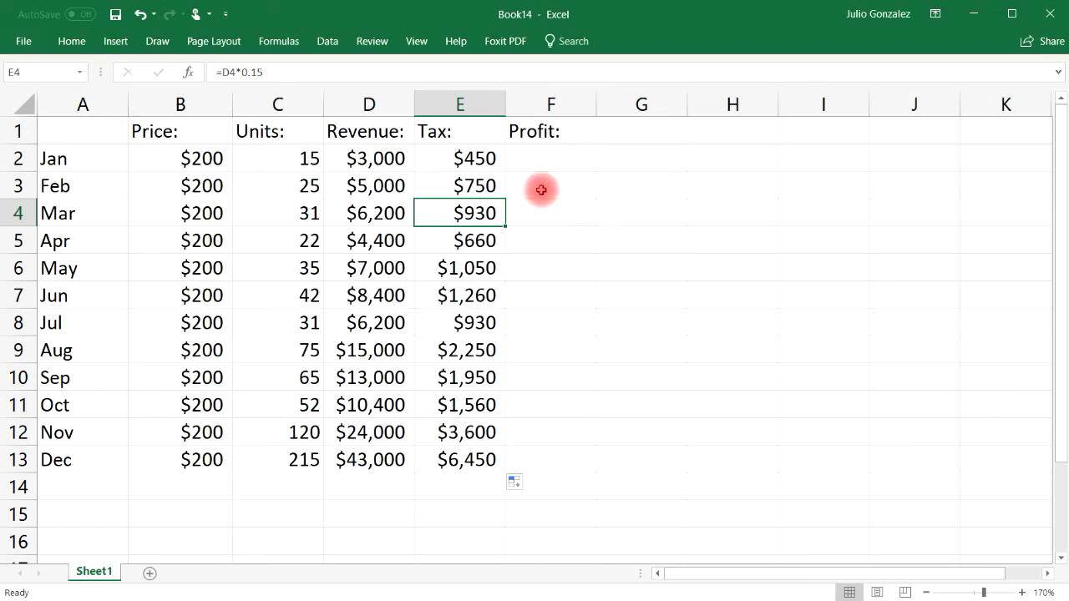
Calculate January's profit in F2 with the formula =D2-E2
left_click(547, 156)
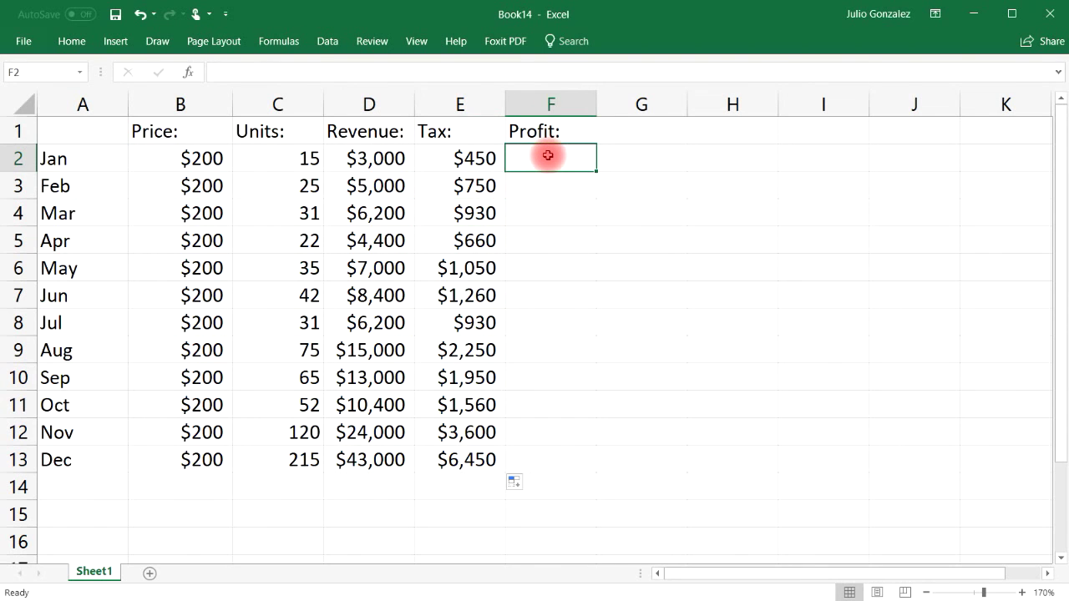
type("=")
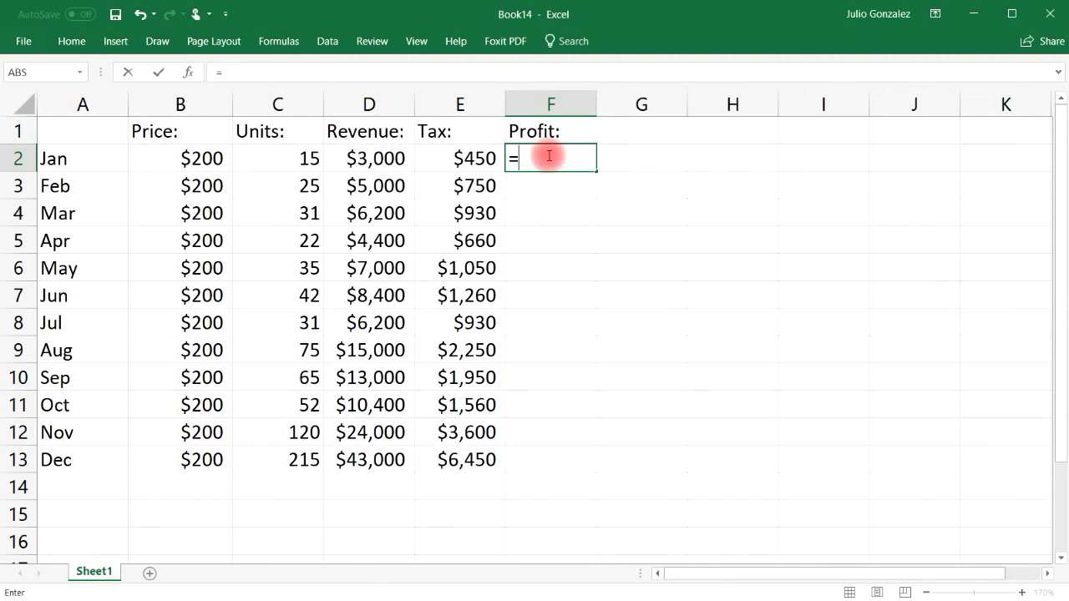
type("D2")
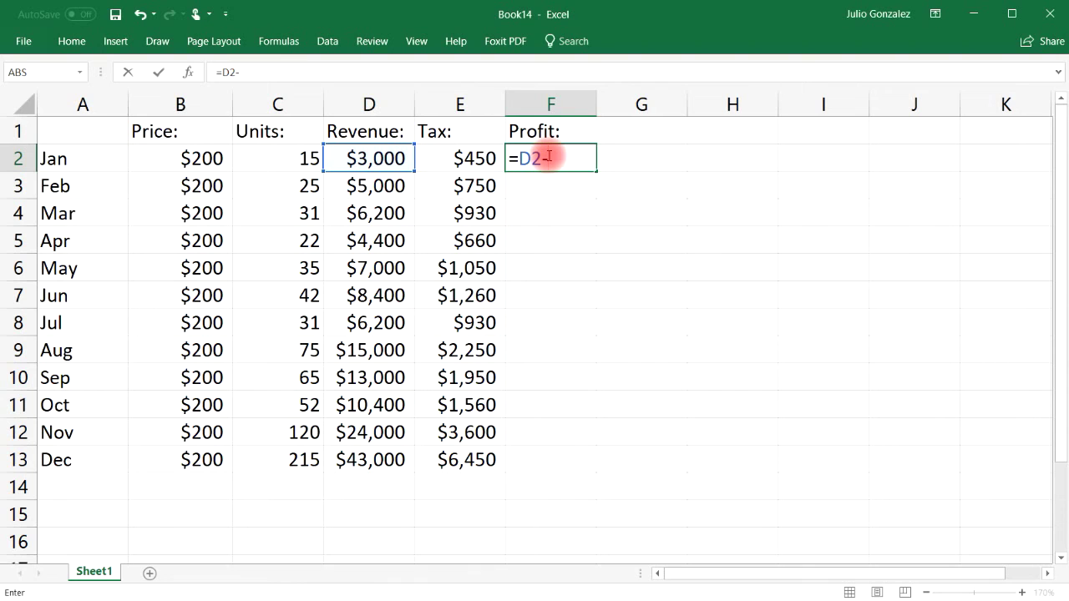
type("-E2")
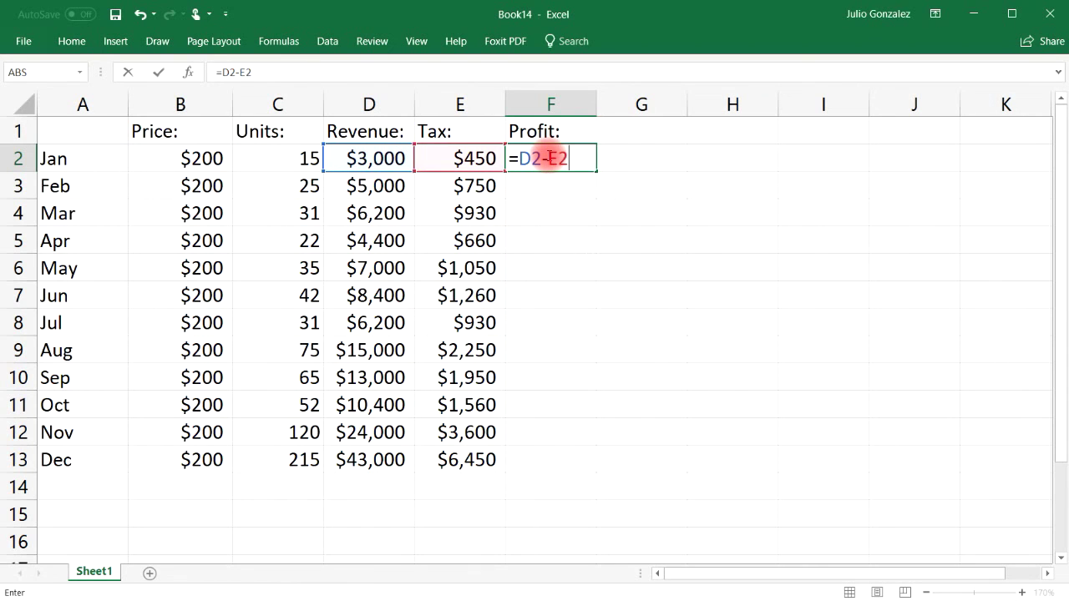
key("Return")
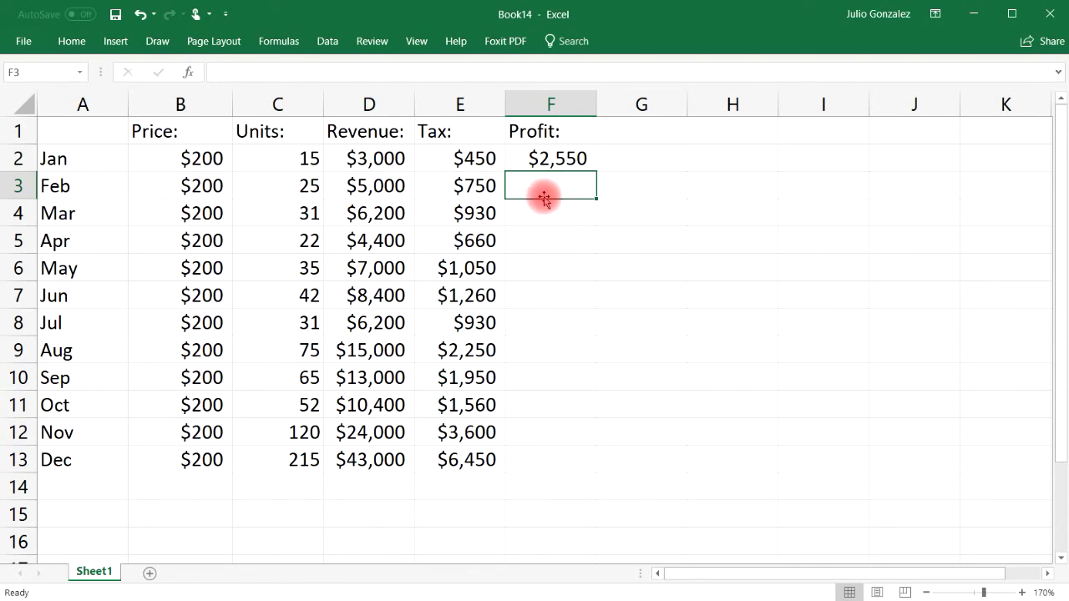
Copy the profit formula from F2 down to F13 with AutoFill and check February's formulas in D3 to F3
left_click(576, 157)
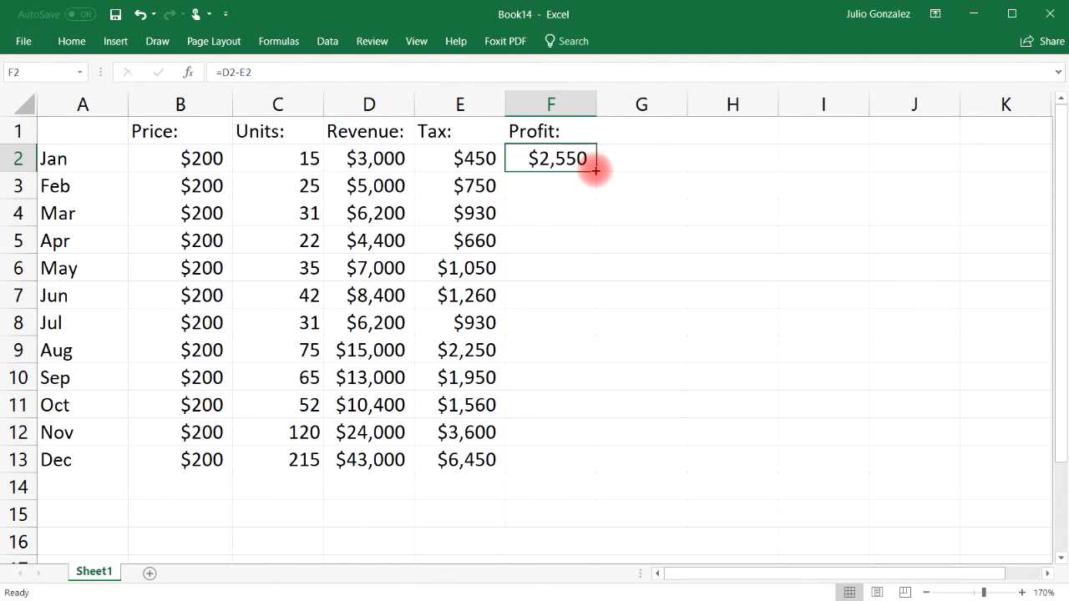
left_click_drag(595, 170, 575, 462)
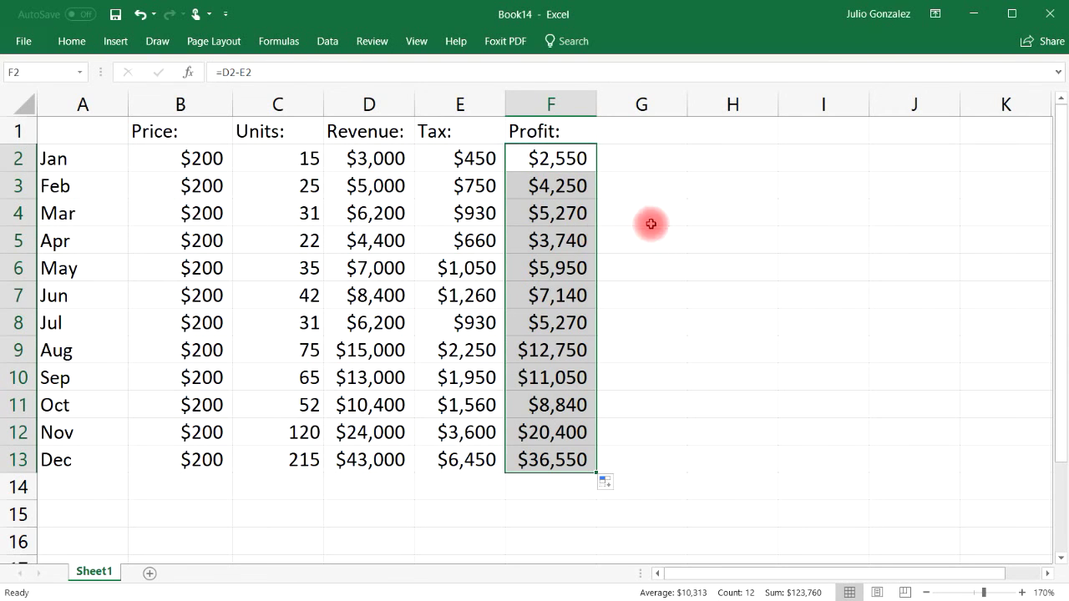
left_click(371, 189)
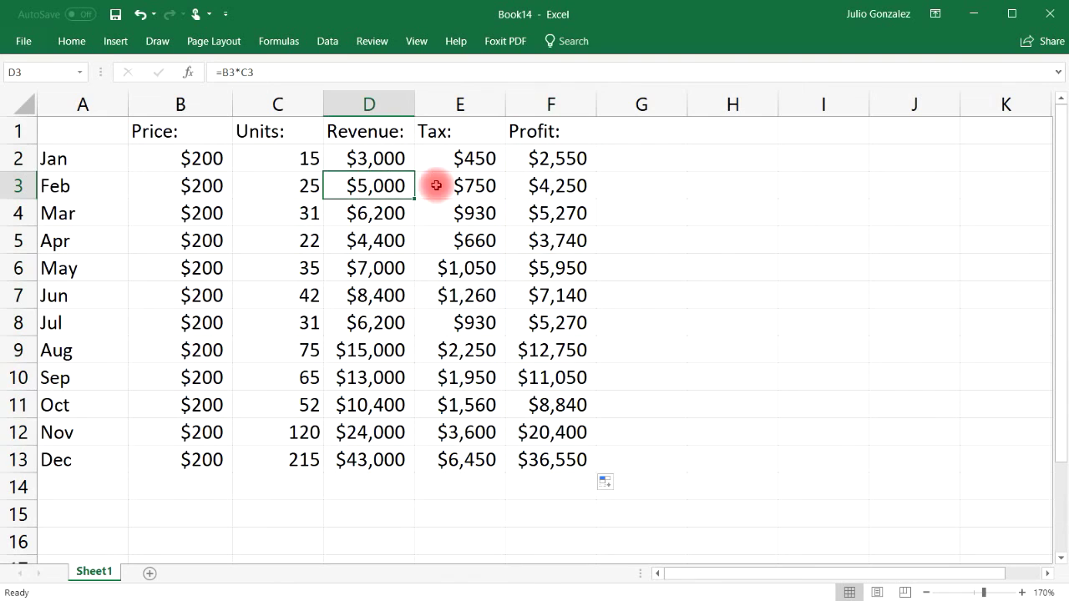
left_click(447, 184)
left_click(591, 186)
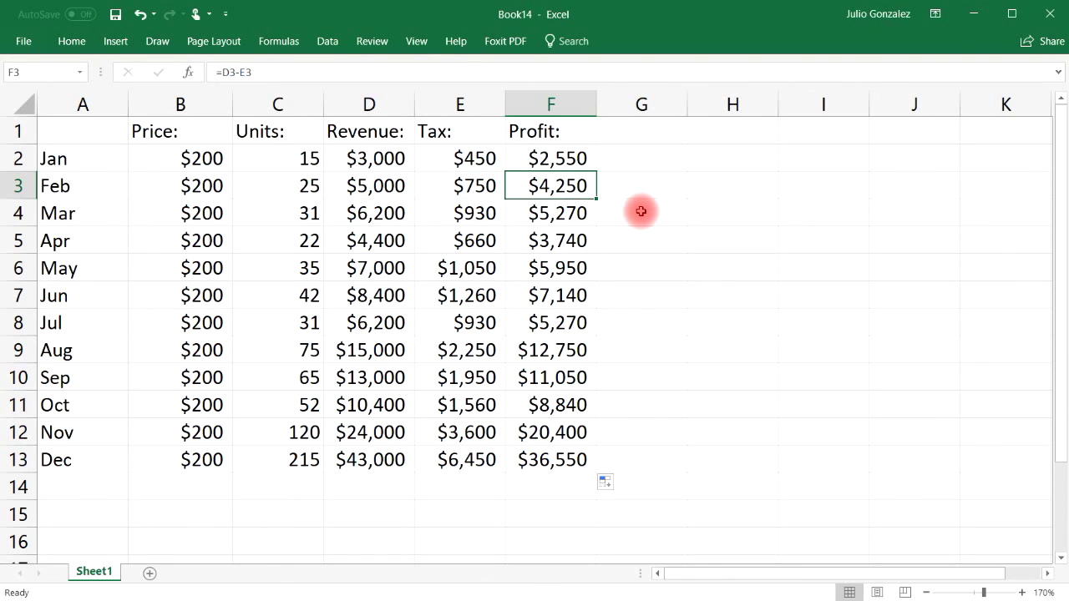
Label A15 "Totals:" and total the units in C15 with the formula =SUM(C2:C13)
left_click(107, 513)
type("Totals:")
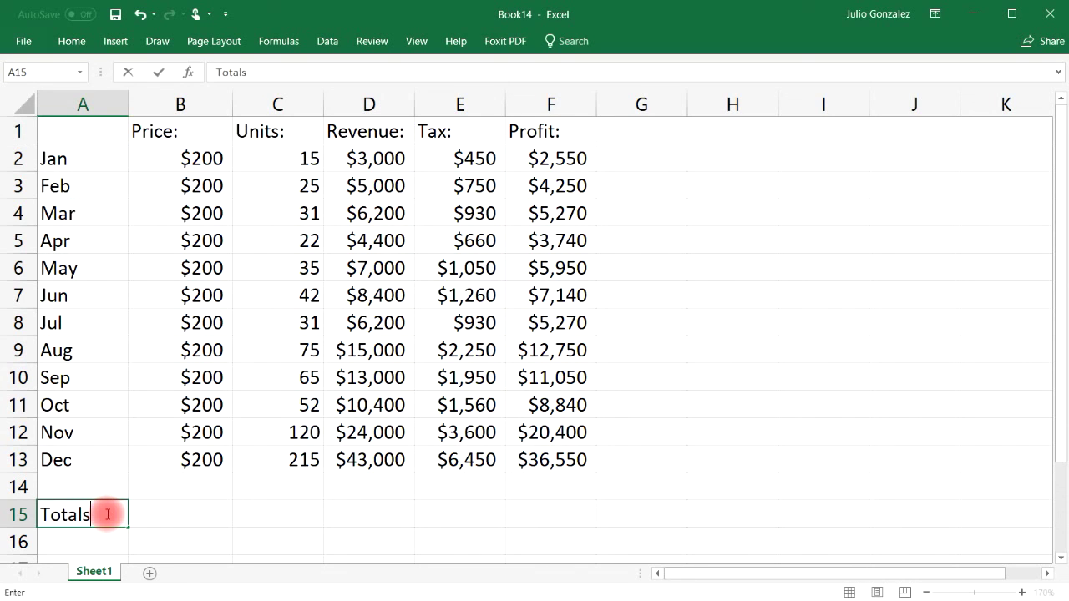
key("Tab")
key("Tab")
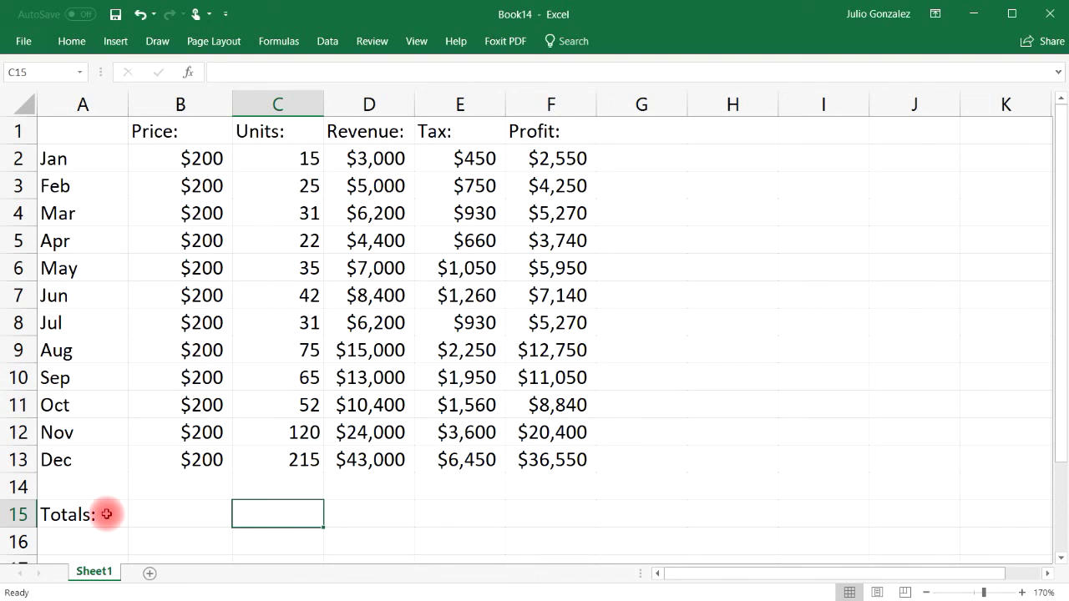
type("=sum(")
left_click_drag(270, 158, 278, 451)
type(")")
key("Return")
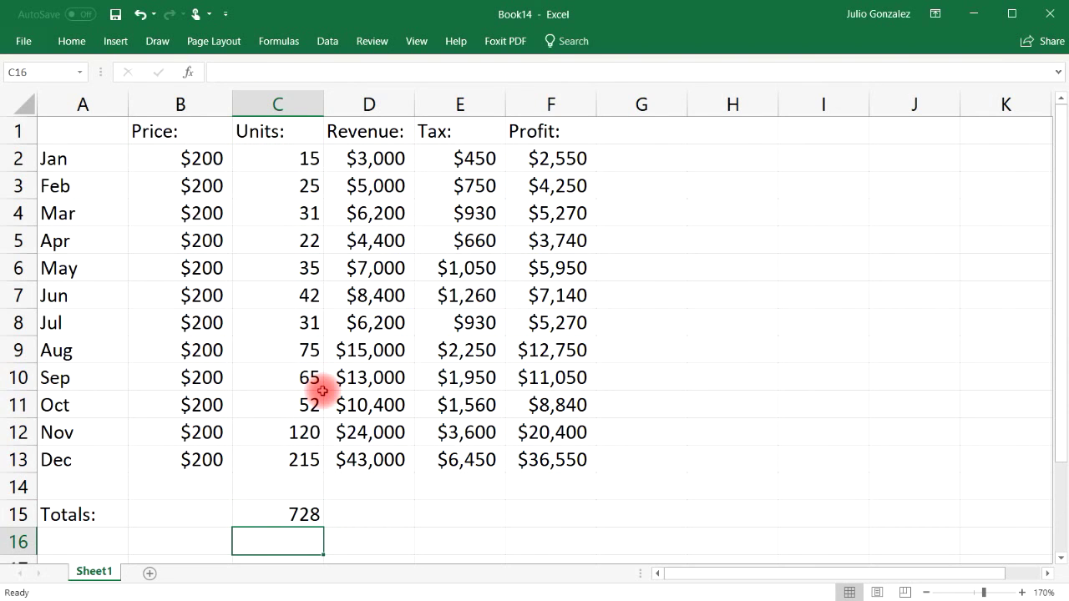
left_click(370, 513)
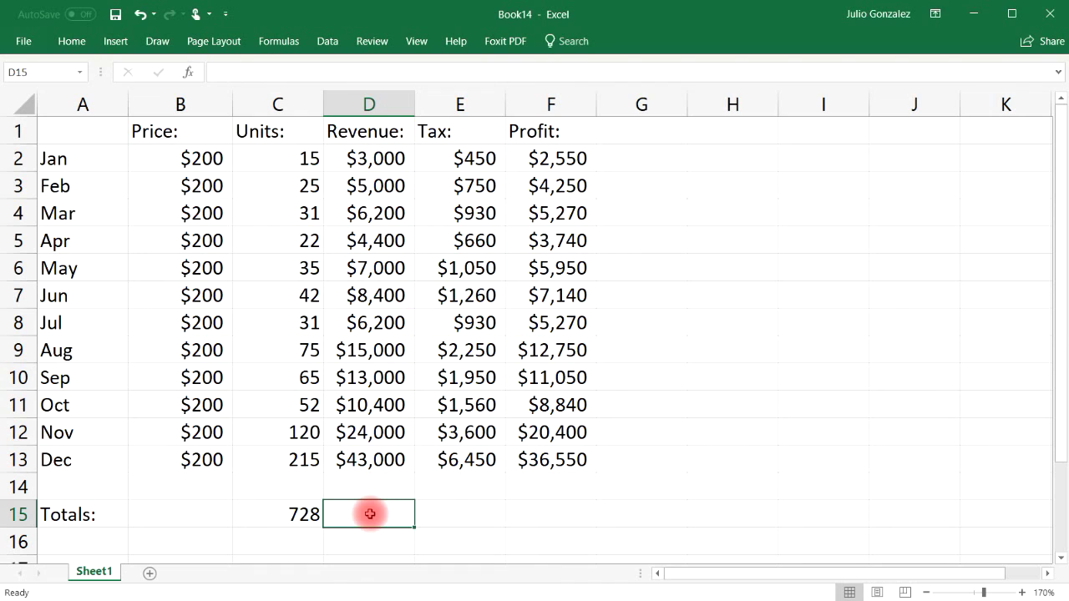
type("=sum(")
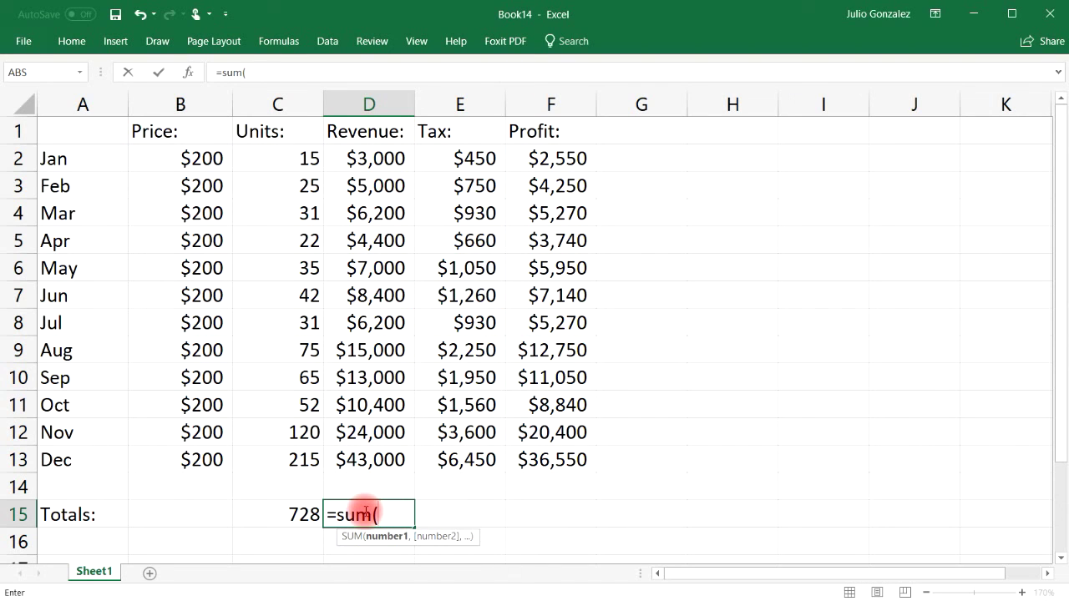
left_click(399, 488)
key("BackSpace")
key("BackSpace")
key("BackSpace")
key("BackSpace")
key("BackSpace")
key("BackSpace")
key("BackSpace")
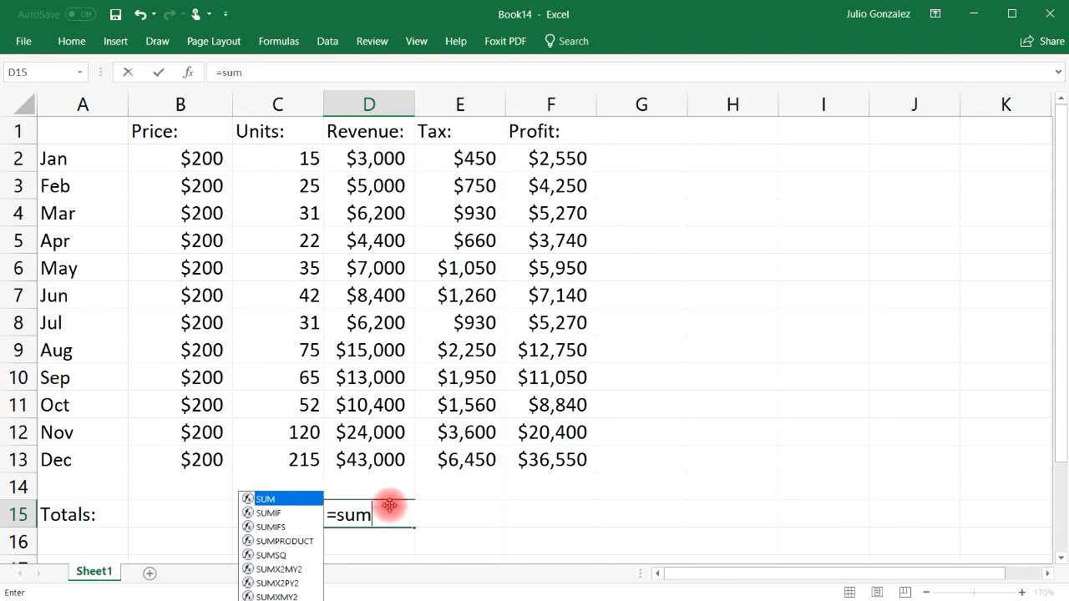
key("BackSpace")
left_click(365, 489)
Copy the units total formula from C15 across to F15 with AutoFill
left_click(303, 513)
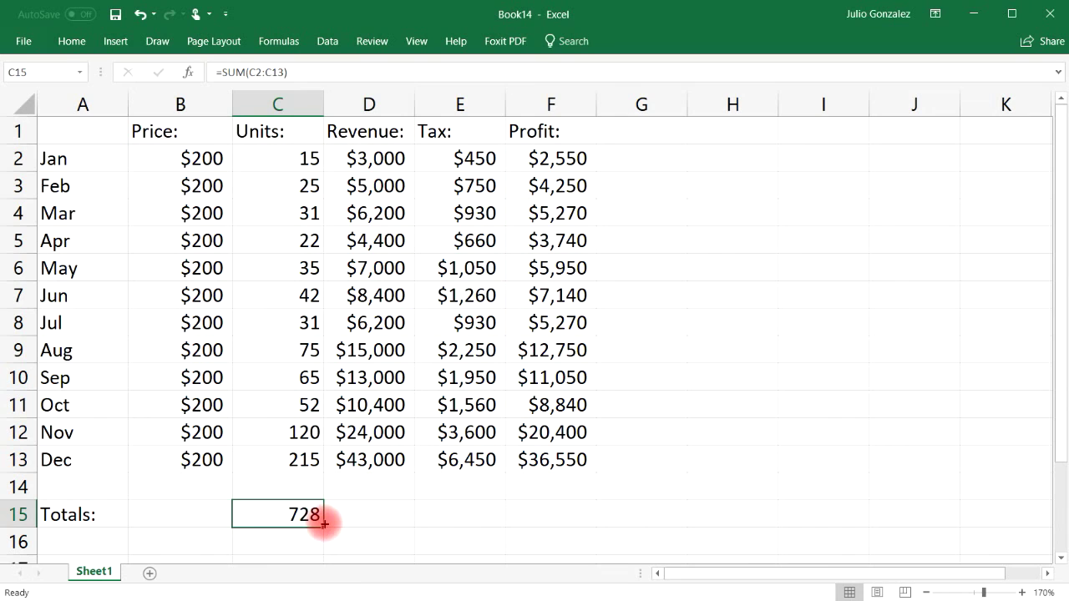
left_click_drag(322, 528, 603, 508)
left_click(644, 455)
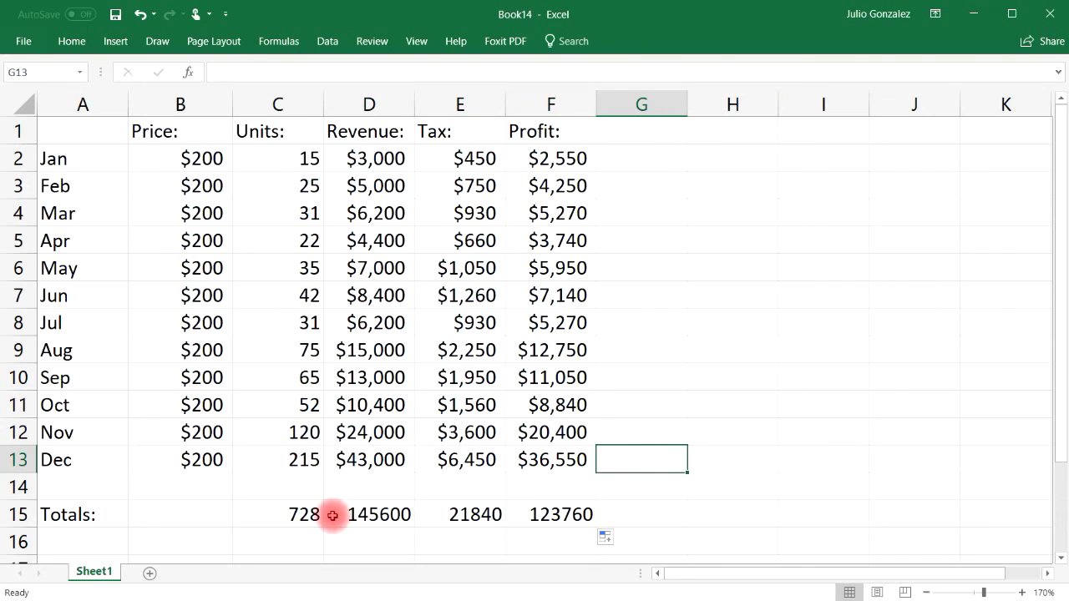
Format the totals in D15 to F15 as Currency with the $ symbol and 0 decimal places
left_click(376, 511)
left_click_drag(370, 510, 551, 511)
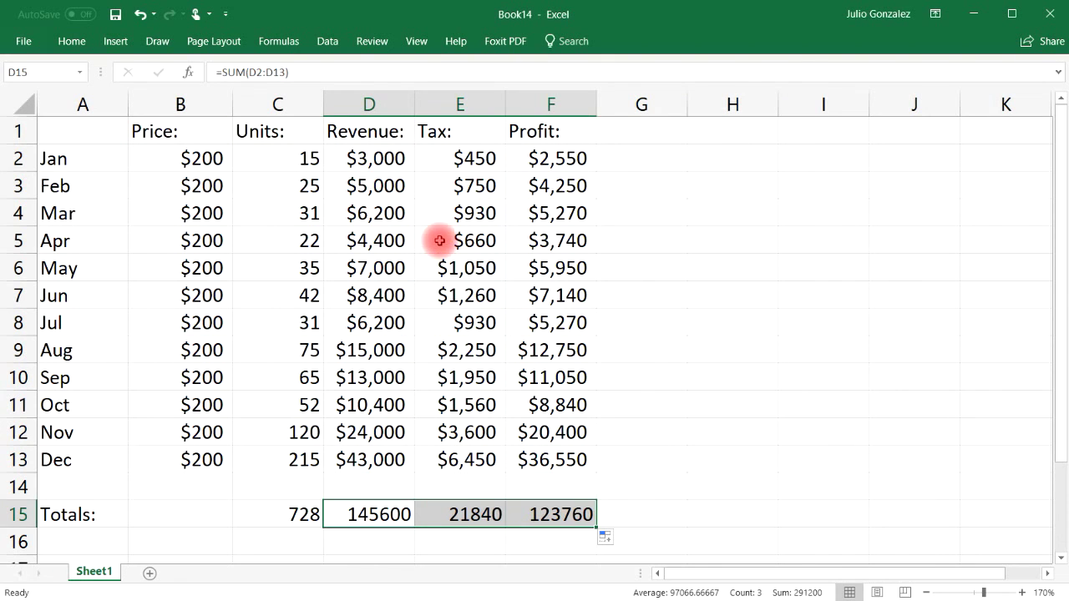
right_click(372, 513)
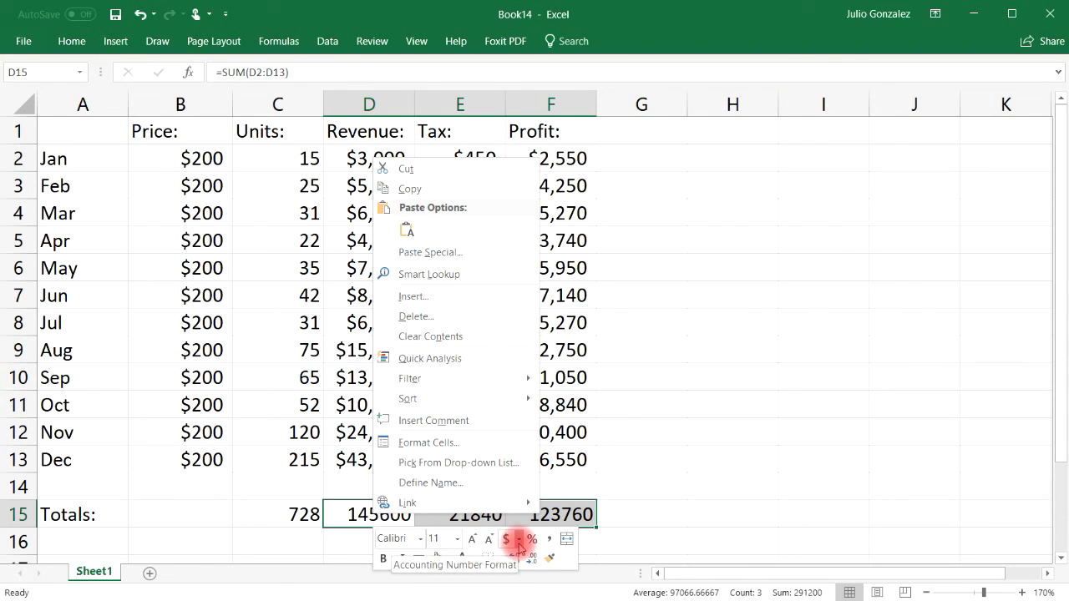
left_click(414, 440)
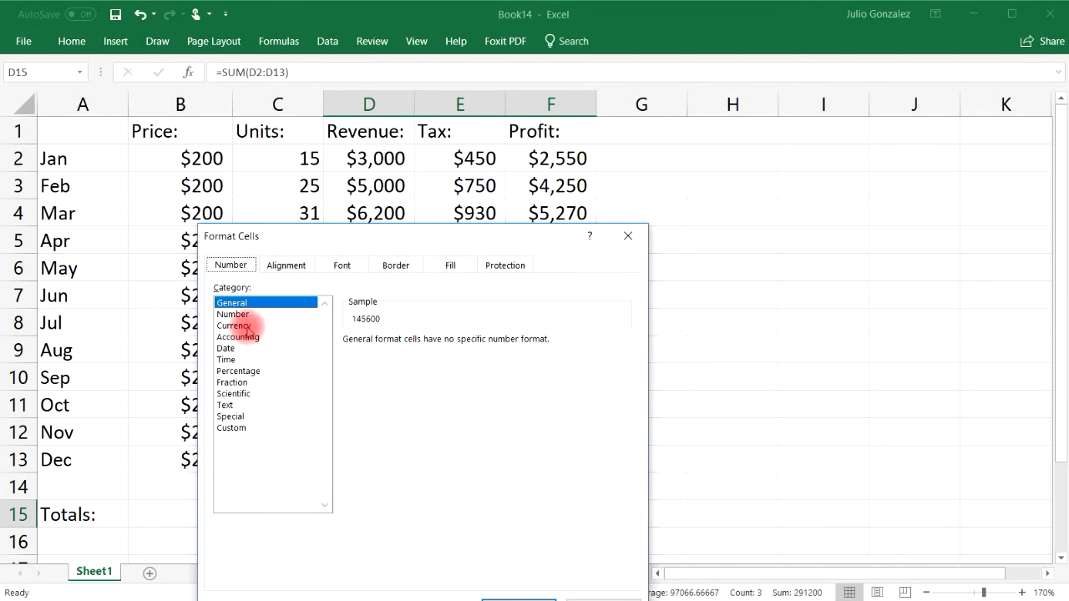
left_click(243, 326)
left_click(460, 346)
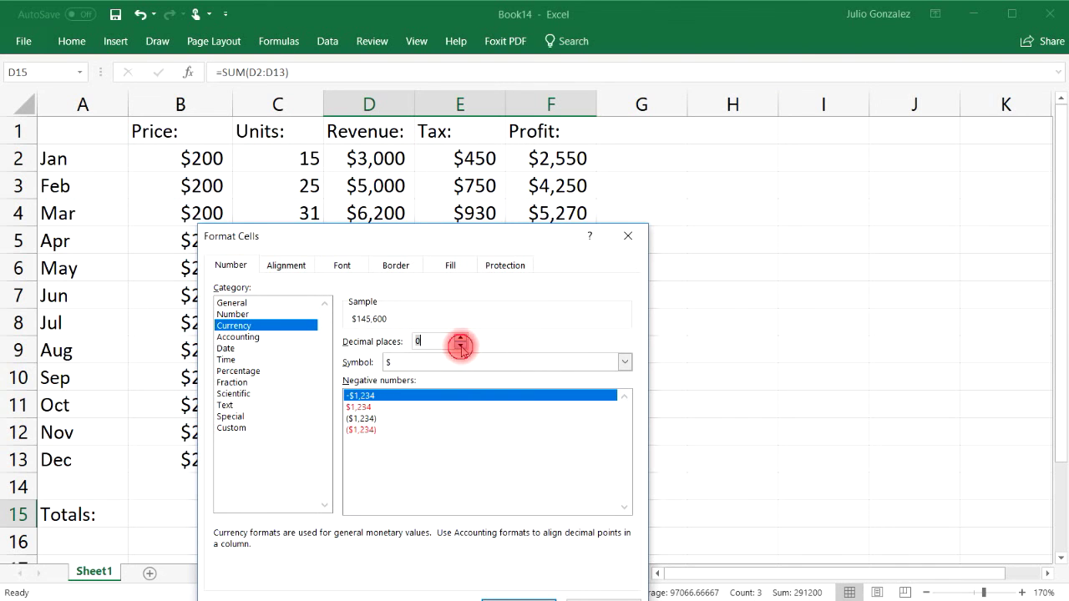
left_click(518, 598)
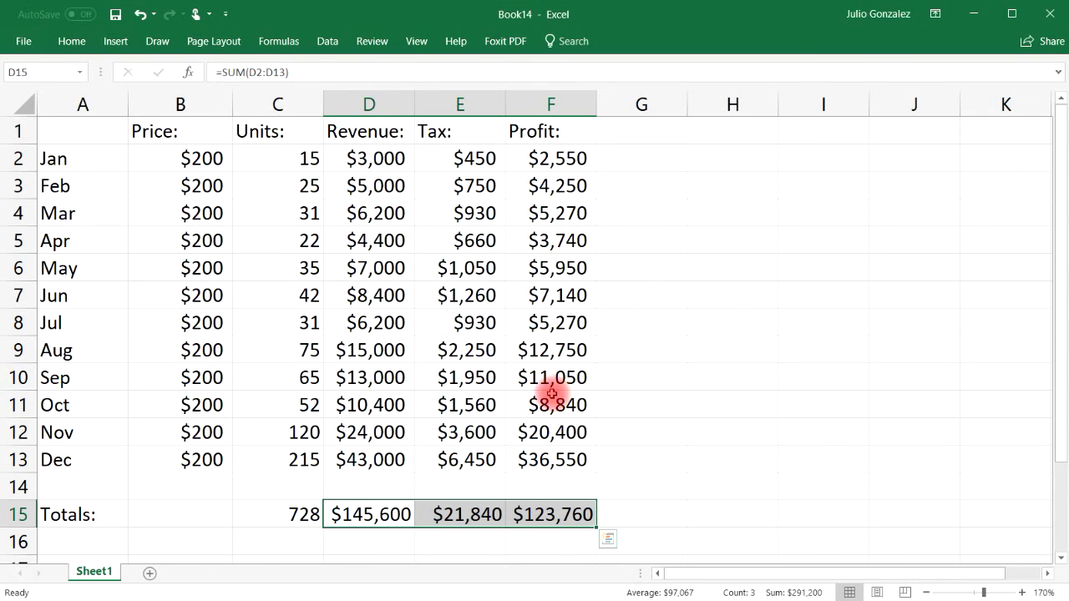
Examine the SUM formulas in C15 to F15 to compare the column range each total covers
left_click(403, 504)
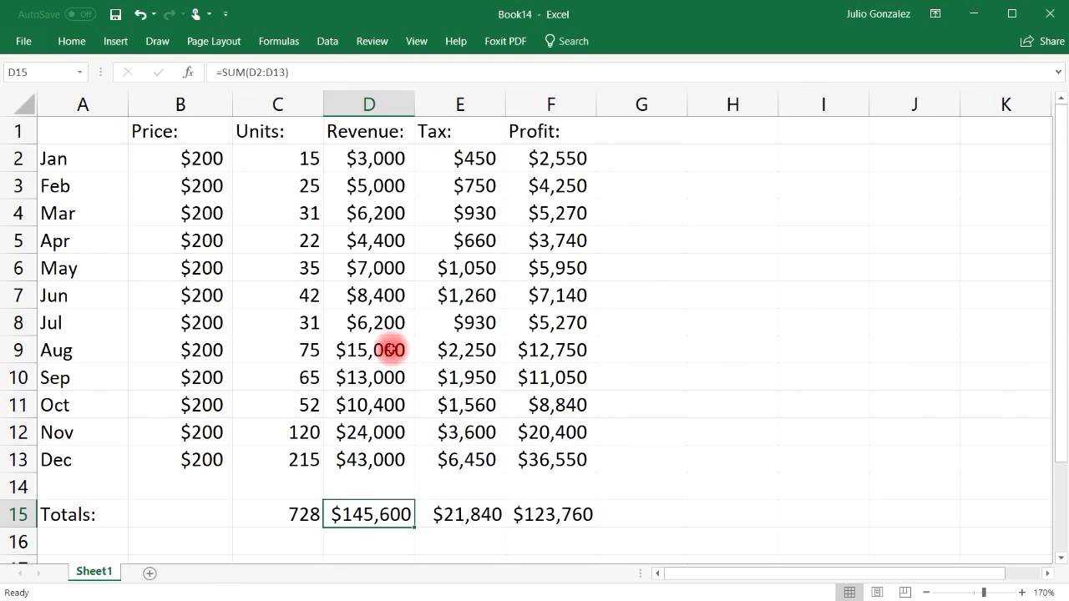
left_click_drag(369, 155, 392, 432)
left_click(377, 514)
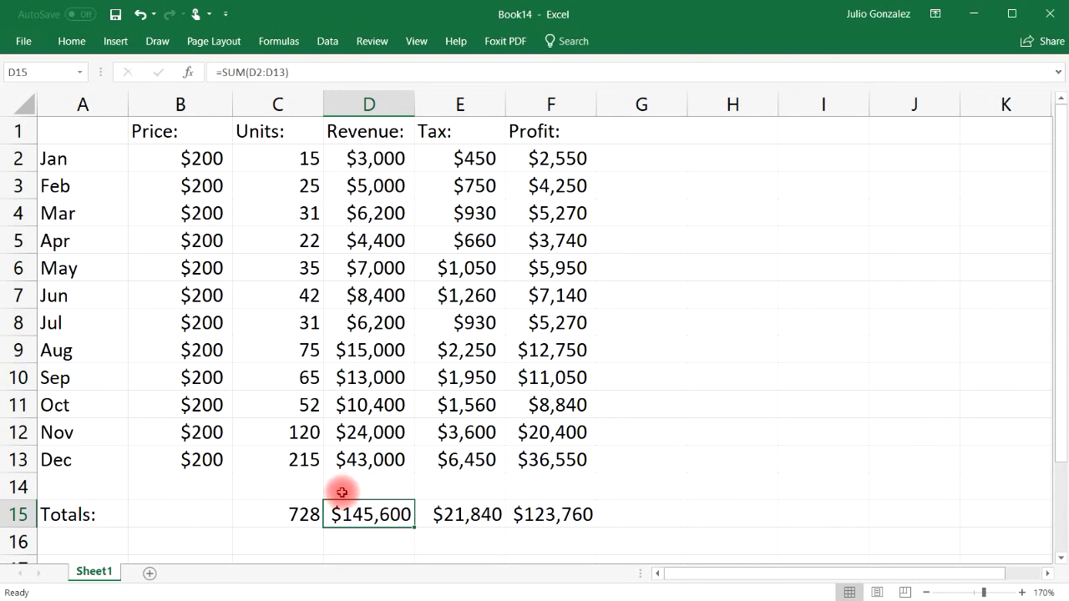
left_click(308, 514)
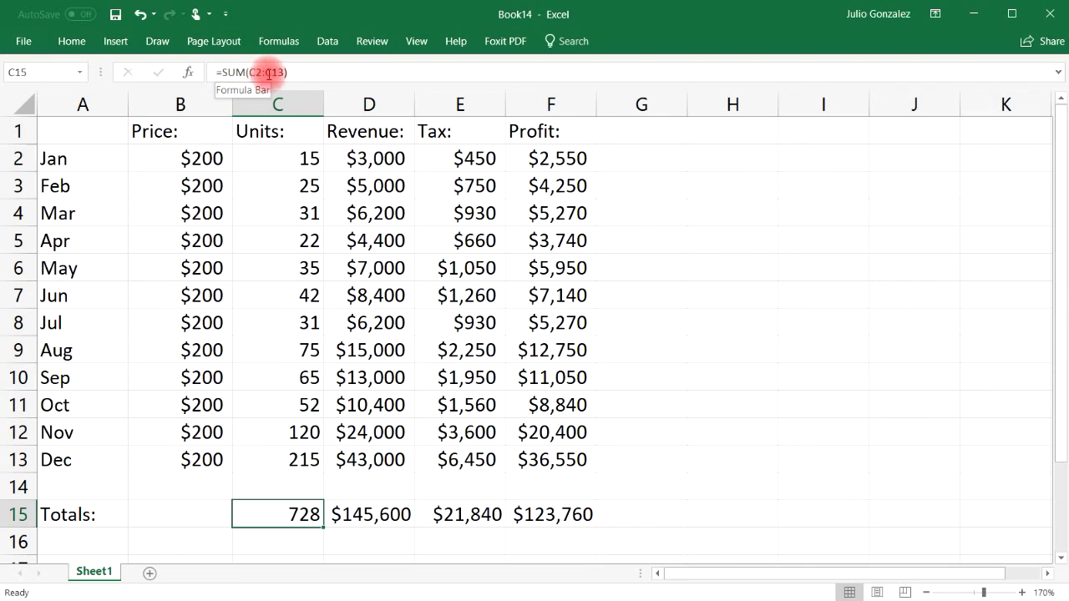
left_click(341, 528)
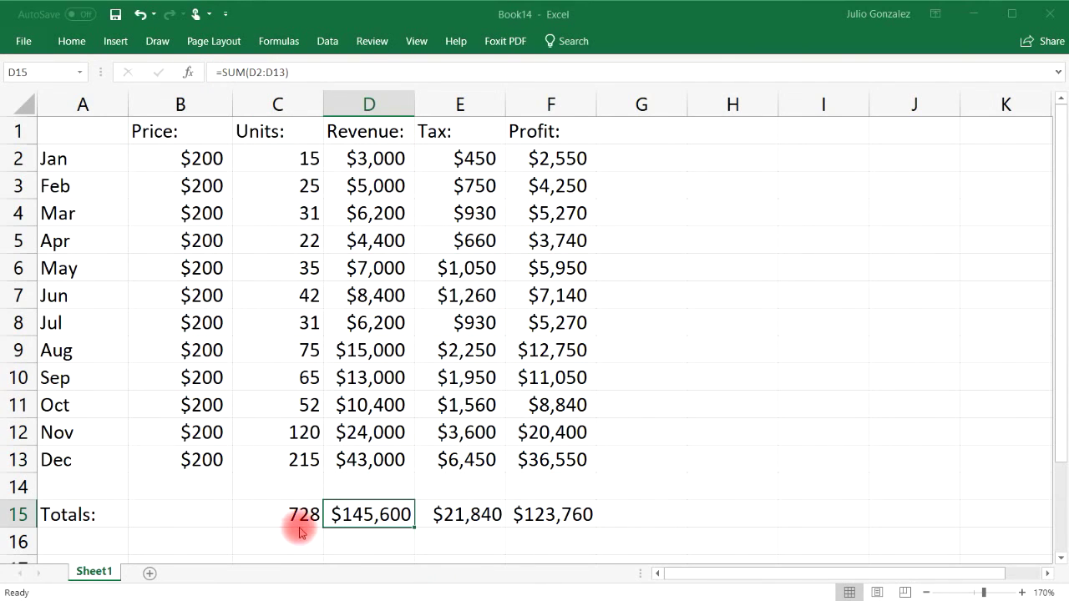
left_click(354, 513)
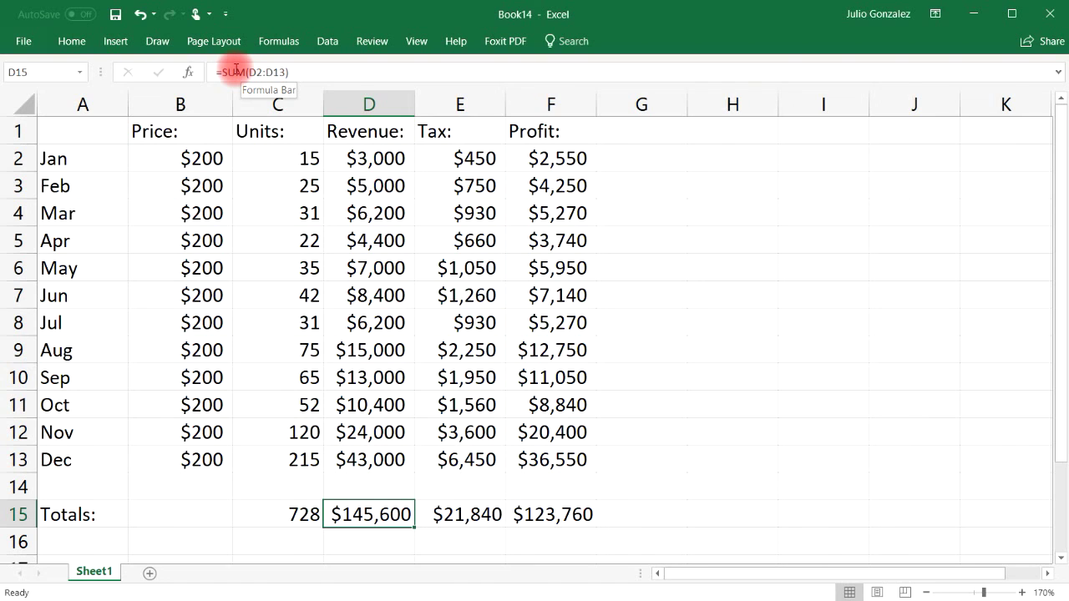
left_click(470, 514)
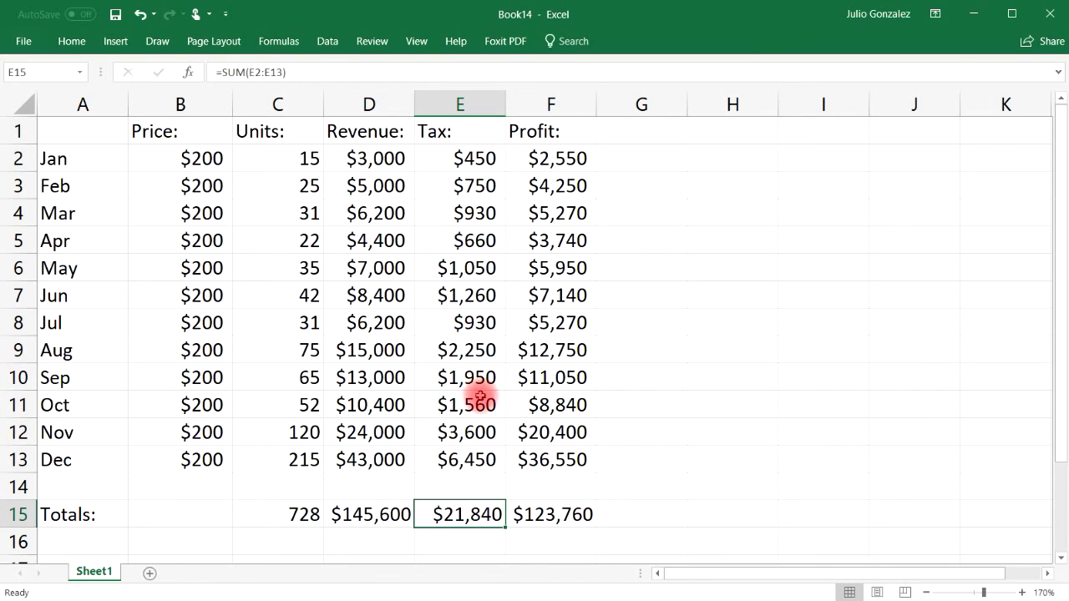
left_click(553, 513)
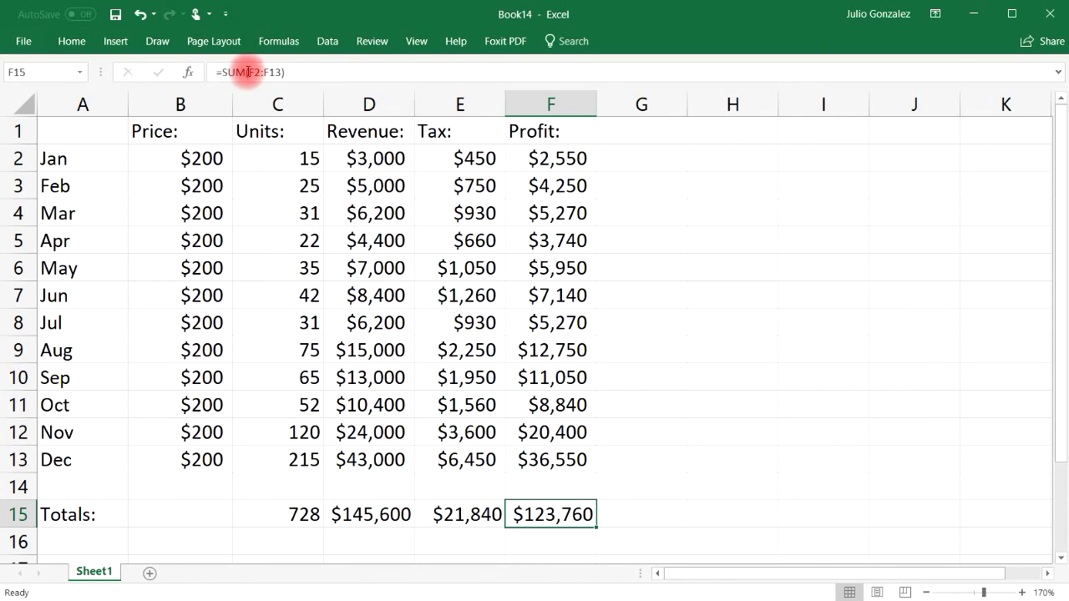